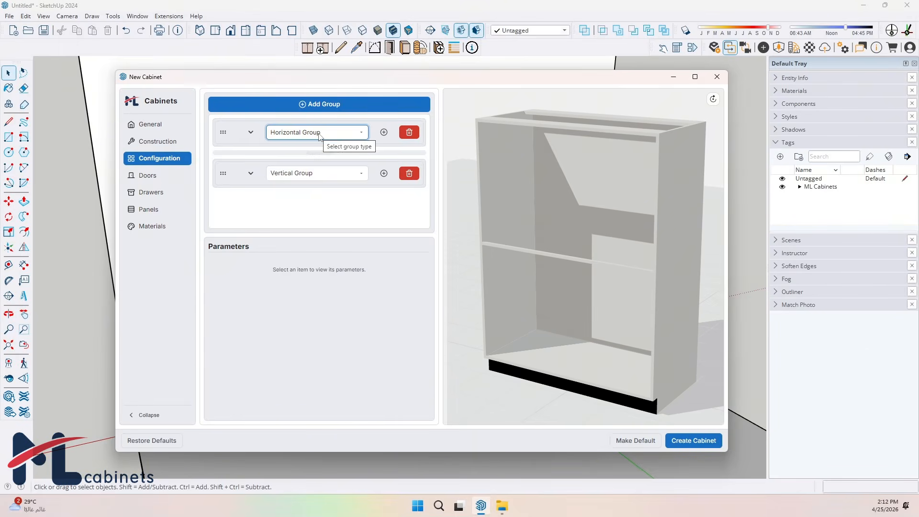
# Fill the horizontal group with a right-hinged door, a separator, an opening, a separator and a left-hinged door
pyautogui.click(384, 132)
pyautogui.click(384, 132)
pyautogui.click(250, 132)
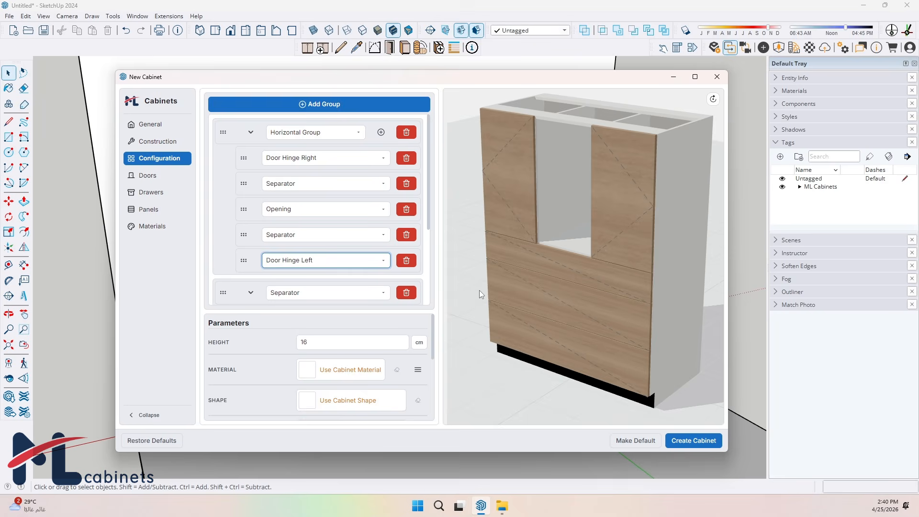
pyautogui.click(256, 159)
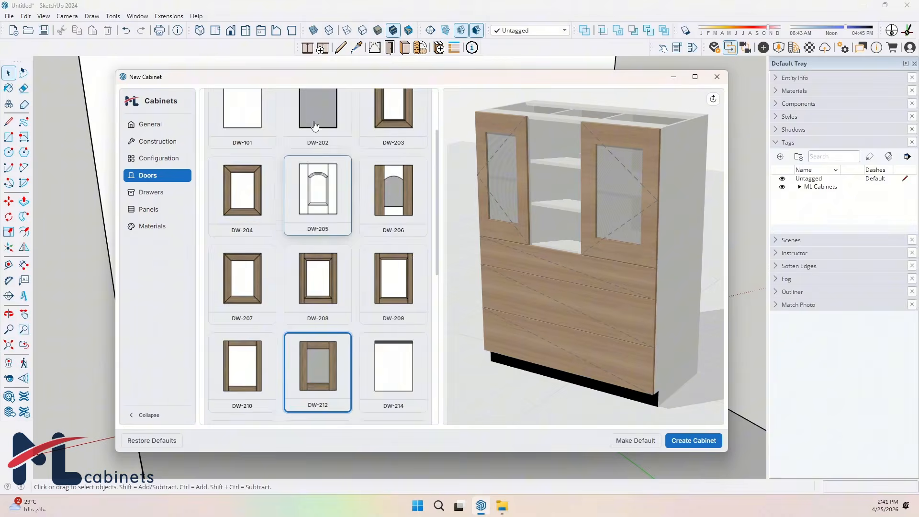
# Choose a round knob handle for the cabinet doors and place it near their lower inner corners
pyautogui.click(373, 100)
pyautogui.scroll(-3, 339, 239)
pyautogui.click(339, 247)
pyautogui.click(374, 254)
# Give the cabinet drawers a framed front shape and long bar handles
pyautogui.scroll(-6, 371, 275)
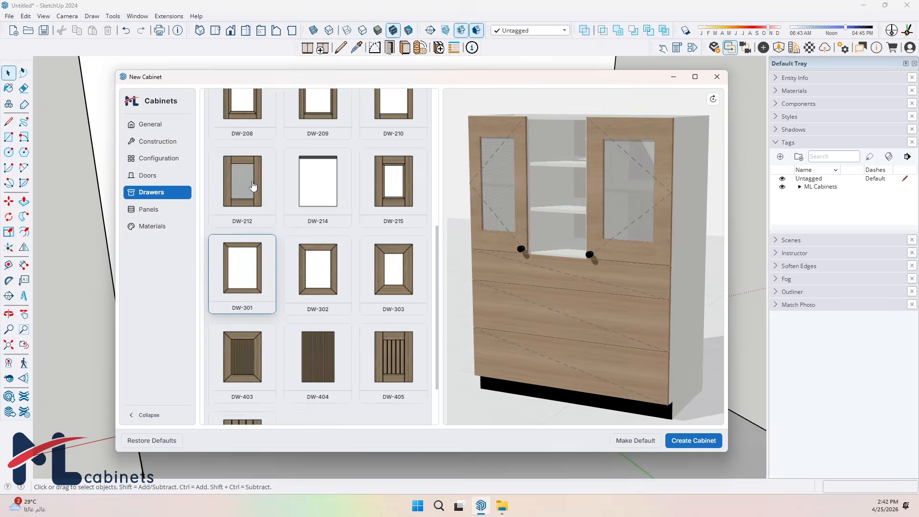
pyautogui.scroll(8, 254, 189)
pyautogui.click(394, 205)
pyautogui.click(394, 295)
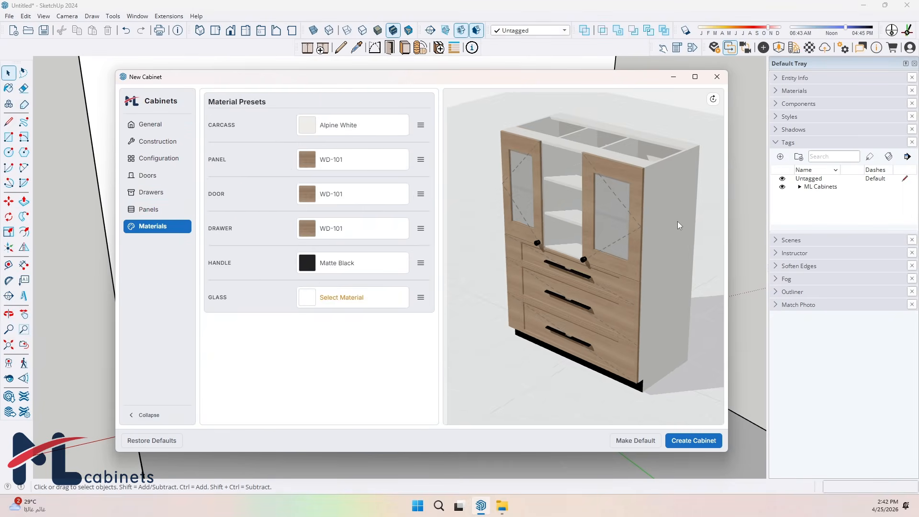
# Set the carcass material to Anthracite and pick a lighter wood for the drawers
pyautogui.click(335, 125)
pyautogui.click(522, 401)
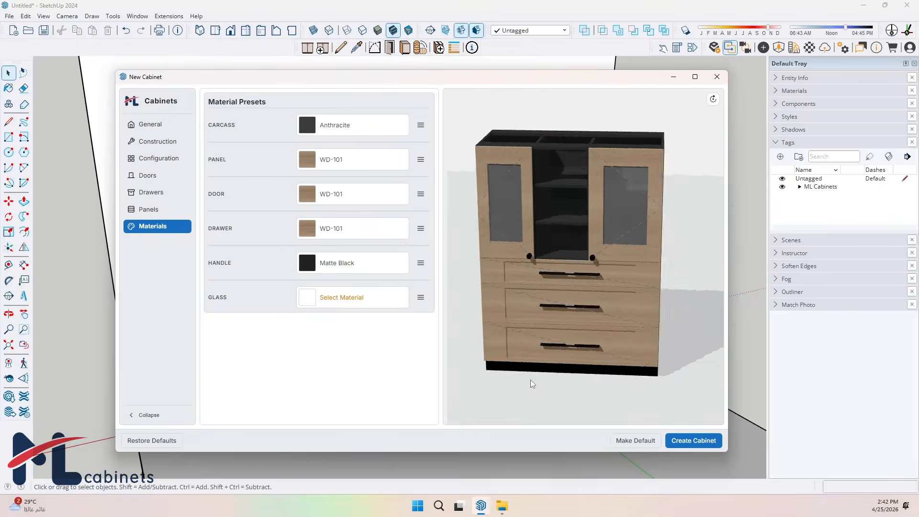
pyautogui.click(308, 228)
pyautogui.click(409, 167)
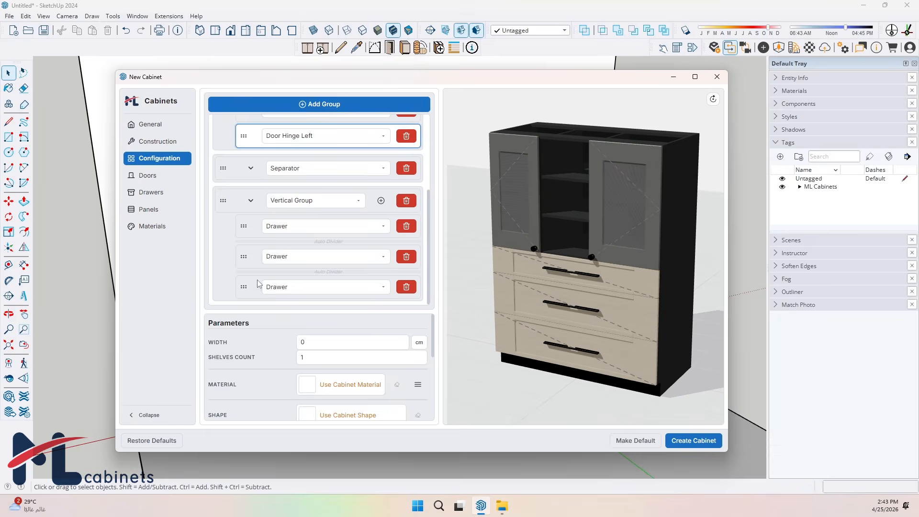
# Override the middle drawer's material with a white finish
pyautogui.click(253, 259)
pyautogui.scroll(-1, 327, 349)
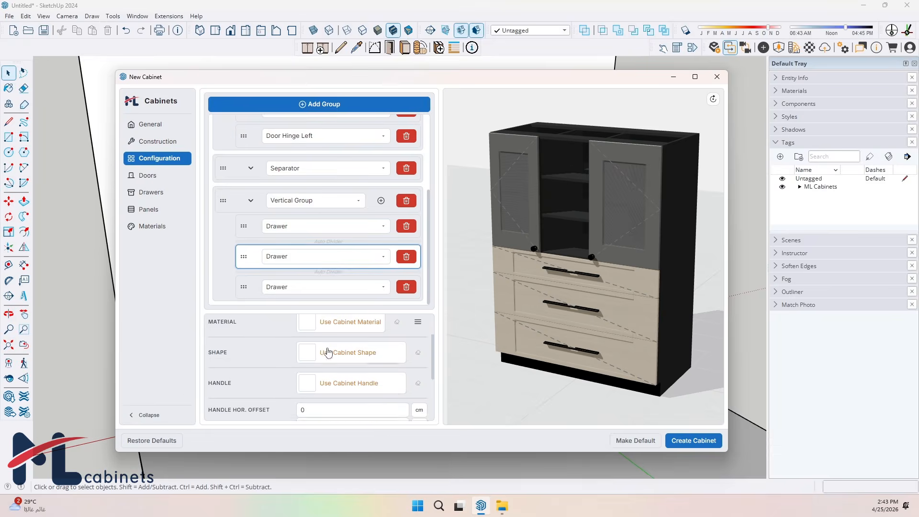
pyautogui.click(338, 323)
pyautogui.click(459, 166)
pyautogui.click(341, 225)
pyautogui.click(516, 401)
# Override the middle drawer's front with its own framed shape from the shape library
pyautogui.scroll(-1, 341, 358)
pyautogui.click(341, 358)
pyautogui.scroll(-8, 461, 273)
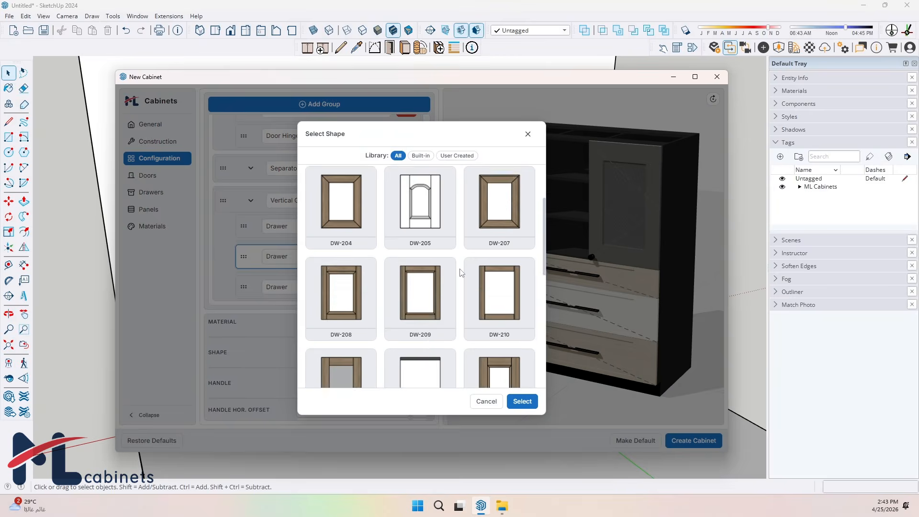
pyautogui.click(493, 259)
pyautogui.click(522, 402)
# Override the middle drawer's handle with a curved black handle
pyautogui.click(345, 384)
pyautogui.scroll(-8, 349, 345)
pyautogui.click(343, 346)
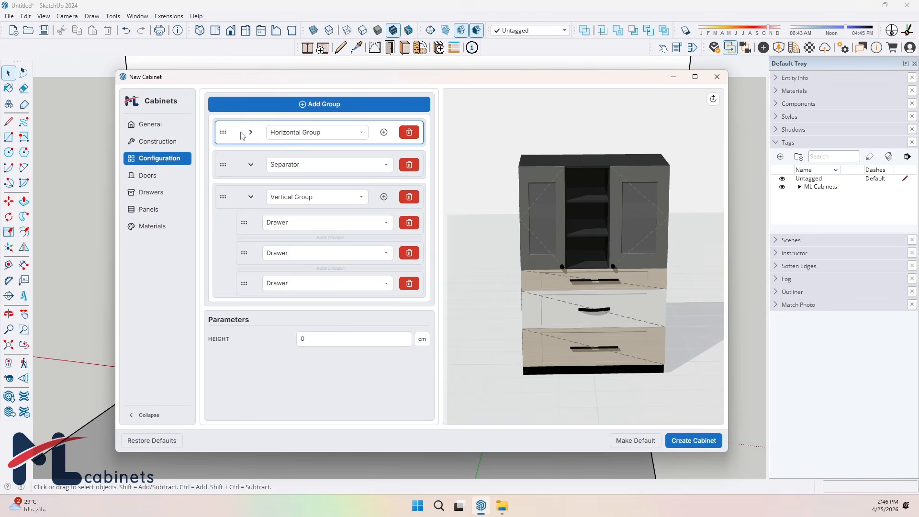
# Set the height of the horizontal door group to 70 cm
pyautogui.click(251, 196)
pyautogui.moveTo(310, 265); pyautogui.dragTo(285, 263)
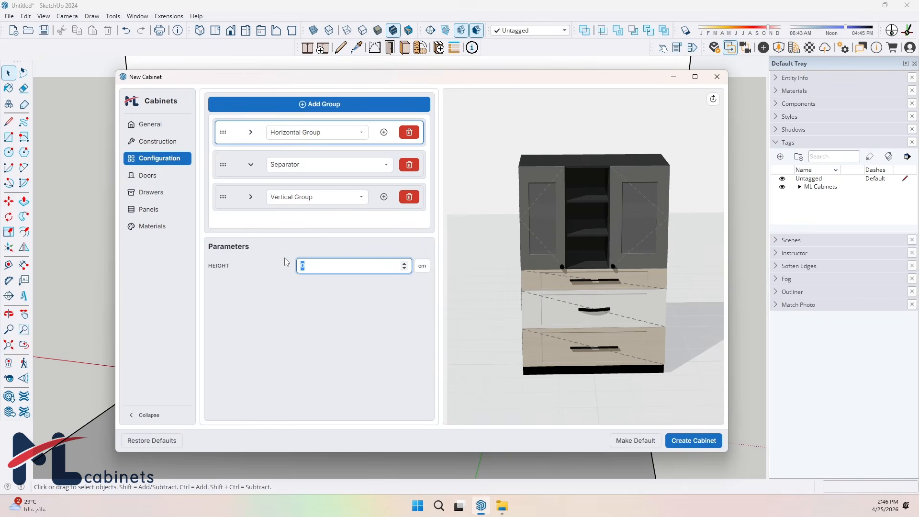
pyautogui.write('70')
pyautogui.moveTo(635, 278); pyautogui.dragTo(634, 406)
# Expand the vertical group and open one of the top drawer's lower parameters for editing
pyautogui.click(250, 196)
pyautogui.click(252, 225)
pyautogui.scroll(-10, 253, 369)
pyautogui.moveTo(310, 409); pyautogui.dragTo(251, 415)
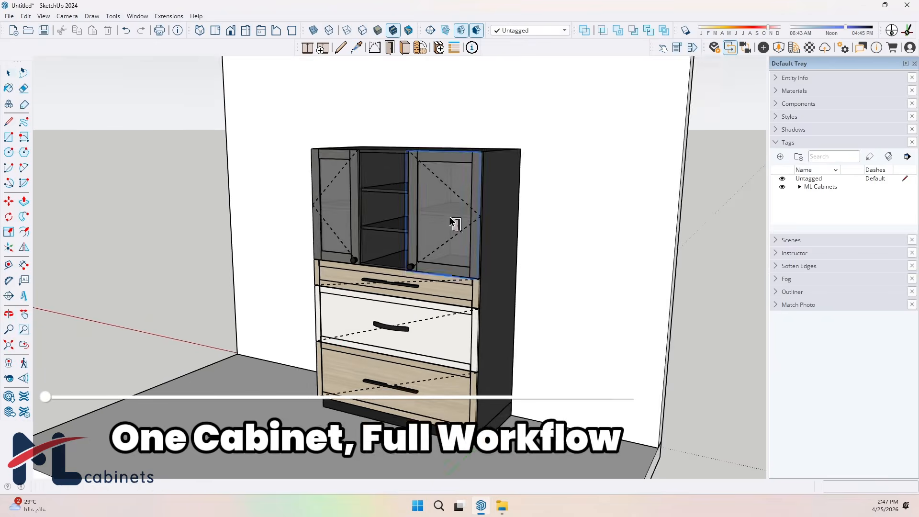
# Open both doors and all three drawers of the placed cabinet in the model, and close the drawers again
pyautogui.click(450, 222)
pyautogui.click(339, 221)
pyautogui.click(400, 313)
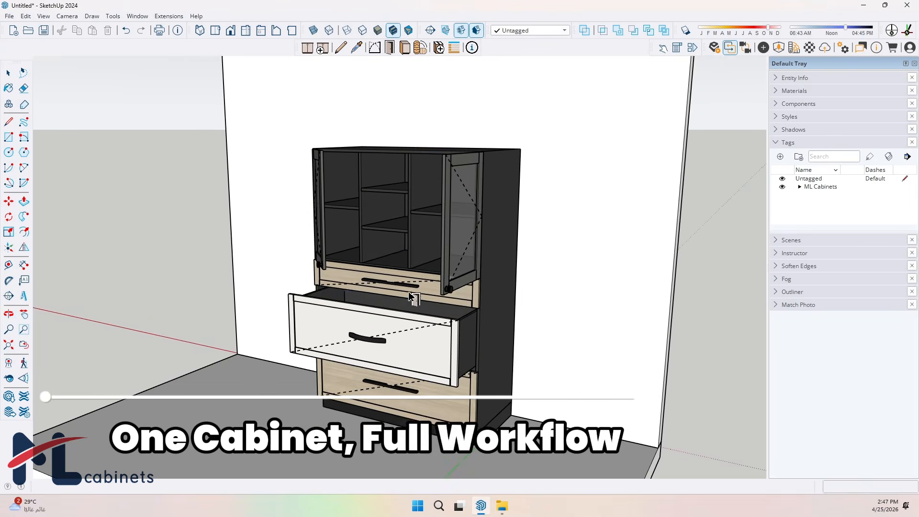
pyautogui.click(409, 294)
pyautogui.click(392, 371)
pyautogui.click(390, 378)
pyautogui.click(395, 325)
pyautogui.click(407, 290)
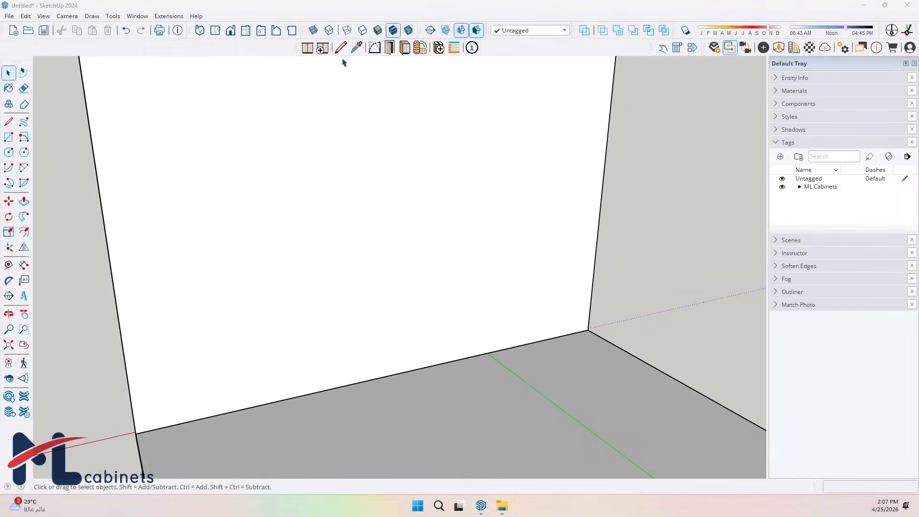
# Start a new cabinet and preview the Wall Cabinet and High Cabinet types before choosing Tall Cabinet
pyautogui.click(322, 48)
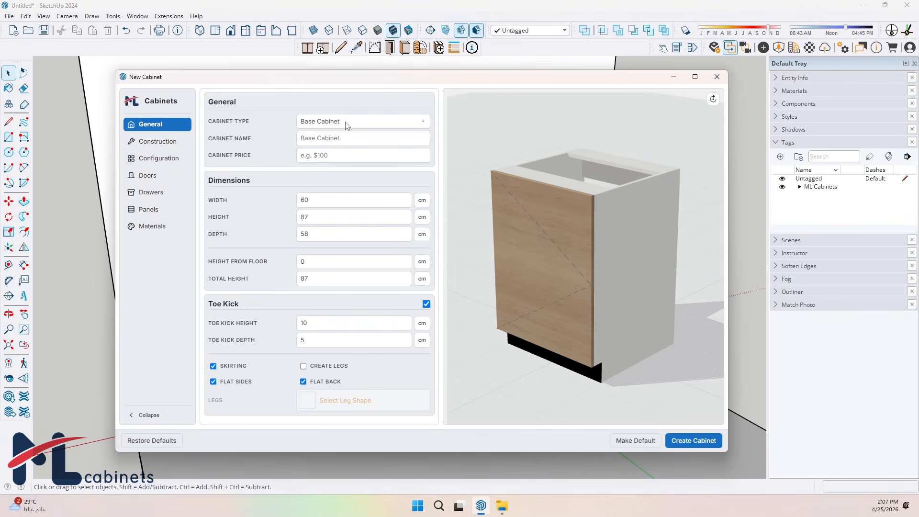
pyautogui.click(394, 124)
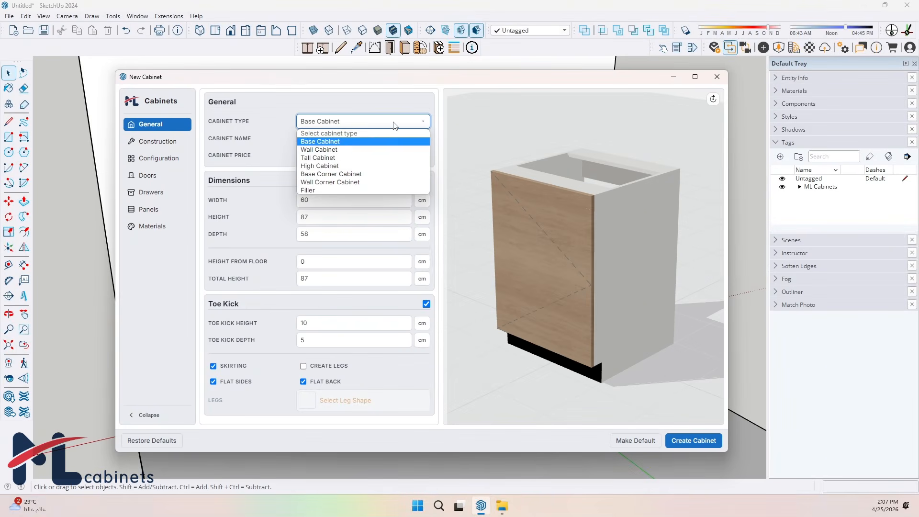
pyautogui.click(381, 149)
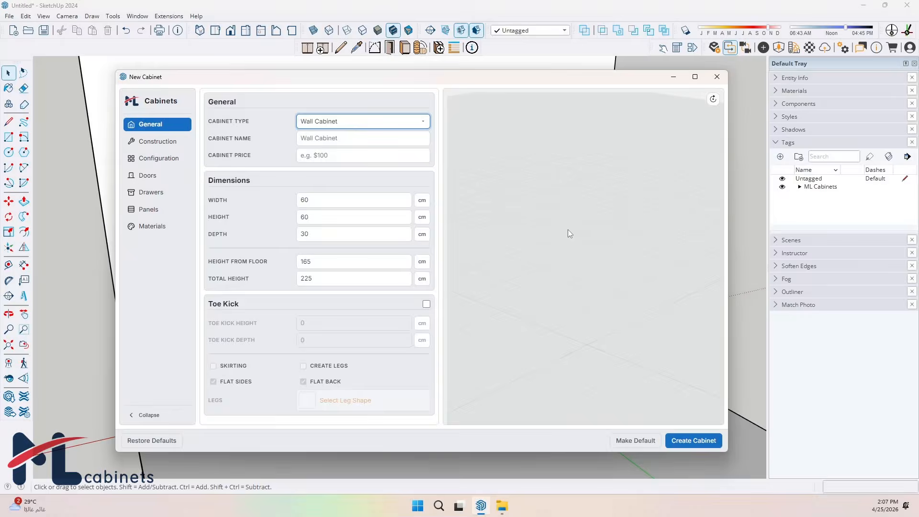
pyautogui.click(320, 123)
pyautogui.click(320, 166)
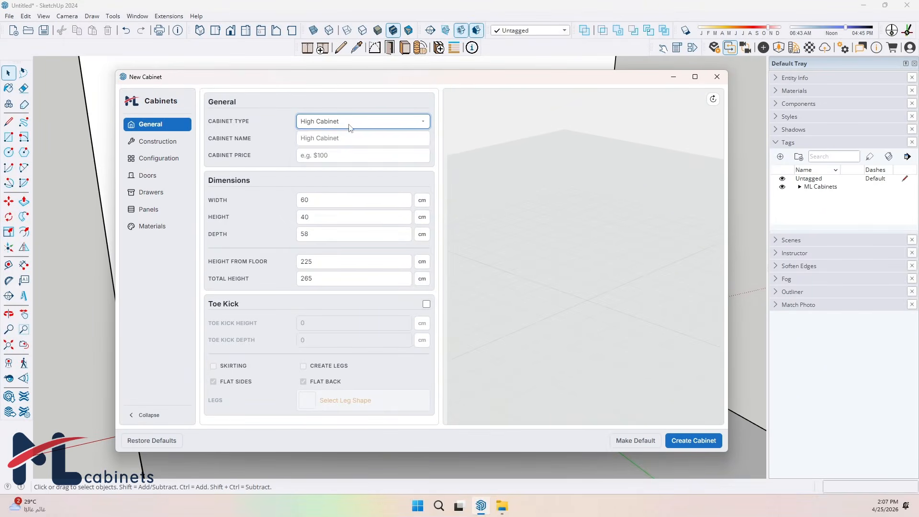
pyautogui.click(353, 122)
pyautogui.click(340, 158)
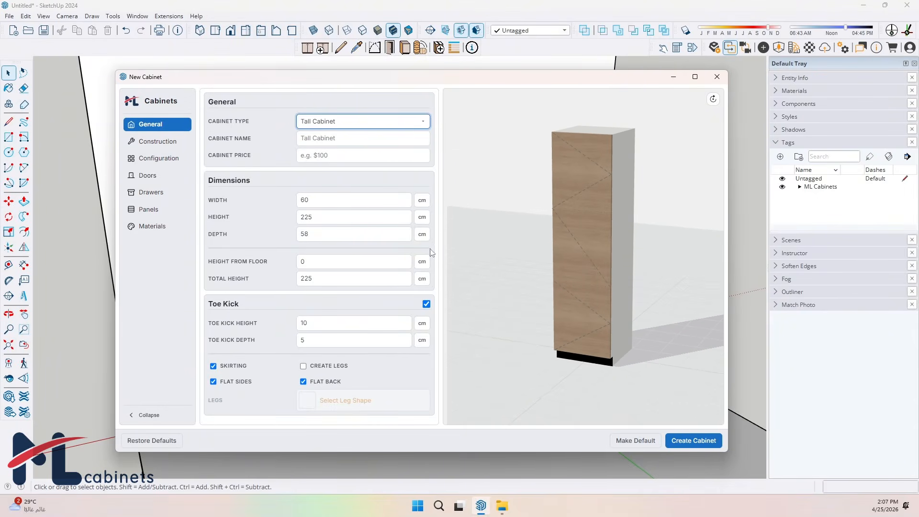
# Set the tall cabinet's width to 120 cm and its height to 160 cm
pyautogui.click(361, 138)
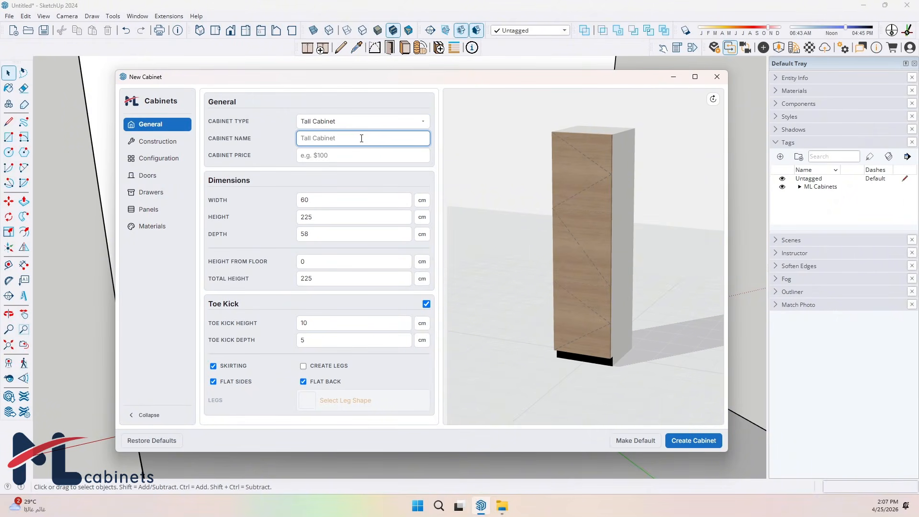
pyautogui.doubleClick(347, 199)
pyautogui.write('120')
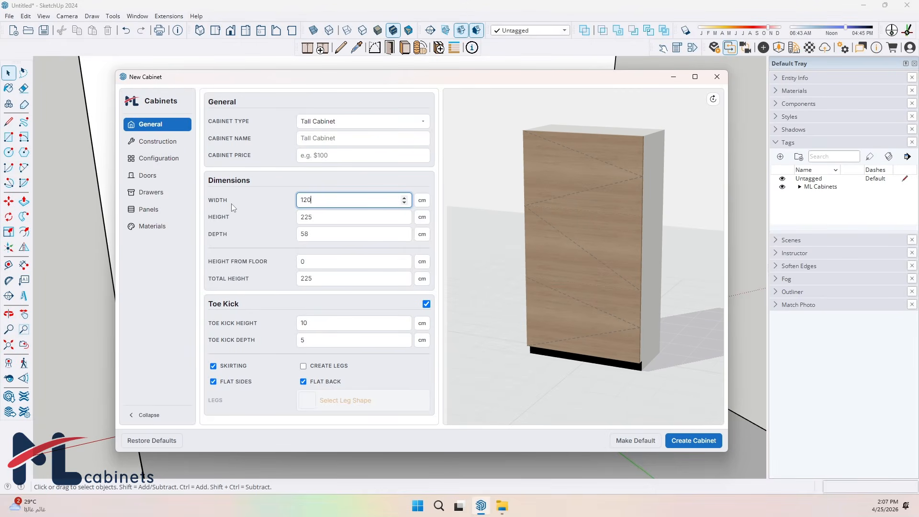
pyautogui.press('Tab')
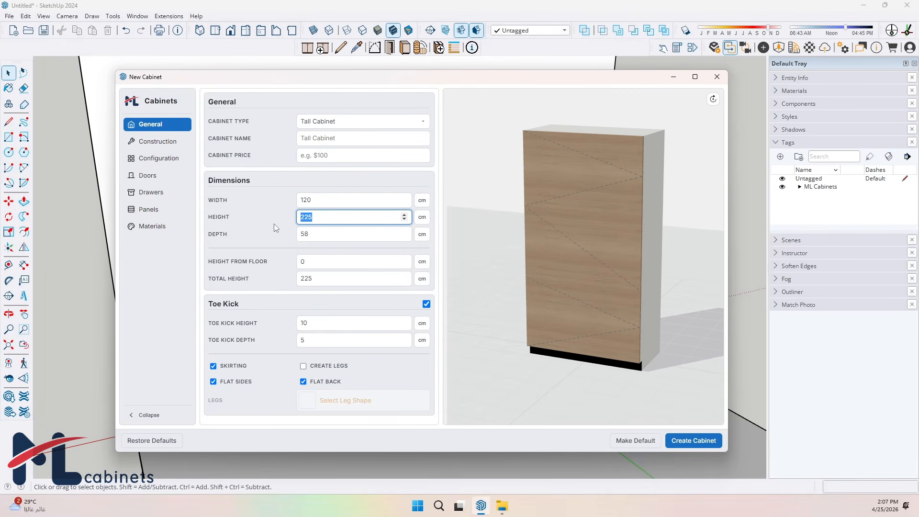
pyautogui.write('160')
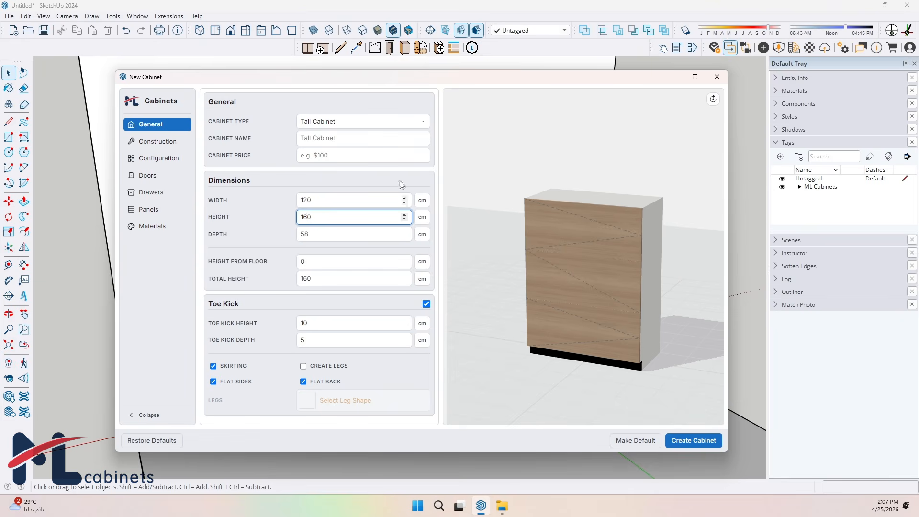
# Try a 20 cm height from floor and a disabled toe kick, restoring 0 cm and the enabled toe kick
pyautogui.click(313, 262)
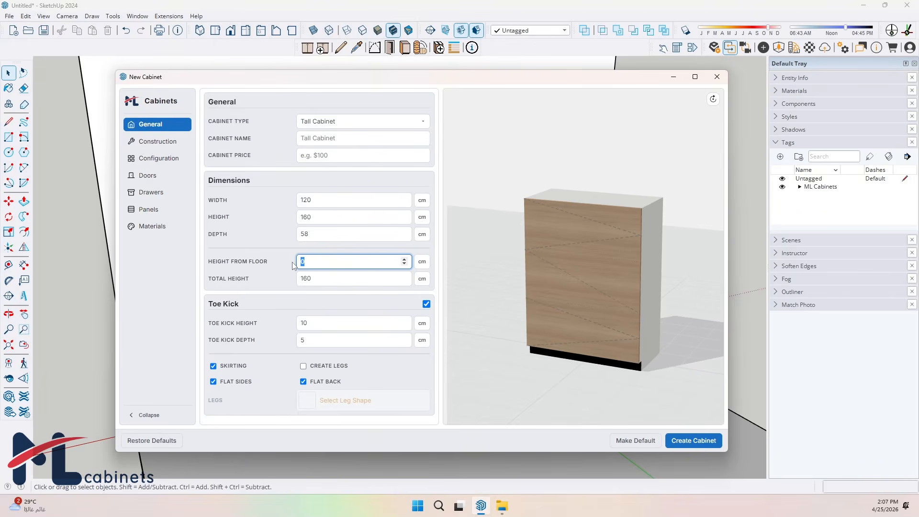
pyautogui.write('20')
pyautogui.moveTo(320, 277); pyautogui.dragTo(291, 259)
pyautogui.write('0')
pyautogui.click(426, 305)
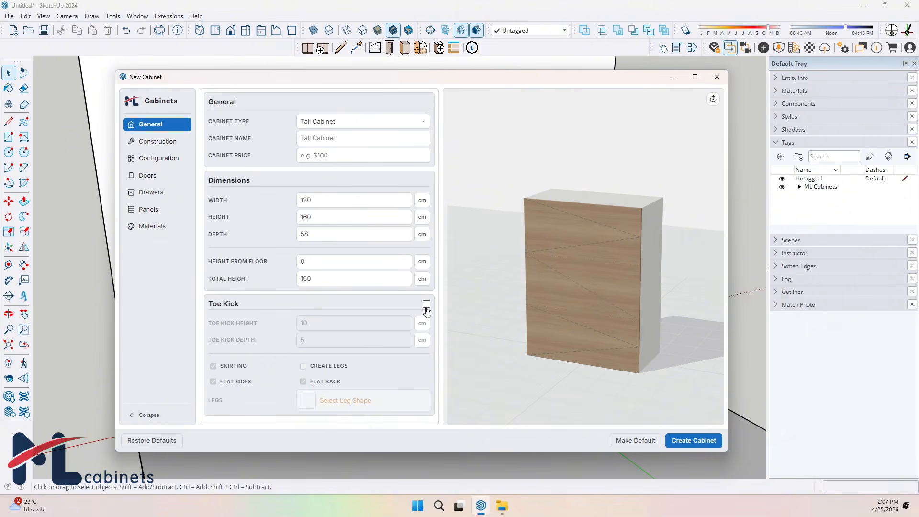
pyautogui.click(426, 306)
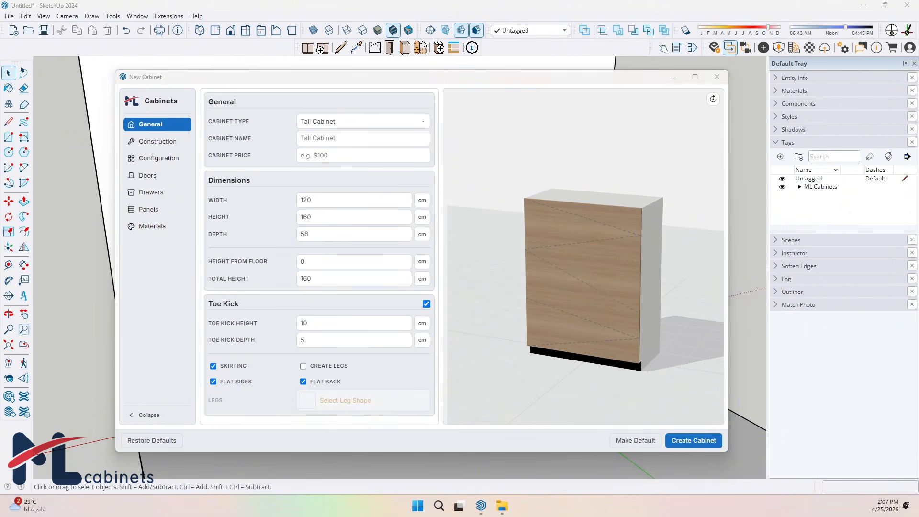
# Remove the door from the tall cabinet's configuration to leave an open carcass, and return to the general settings
pyautogui.click(152, 158)
pyautogui.click(153, 124)
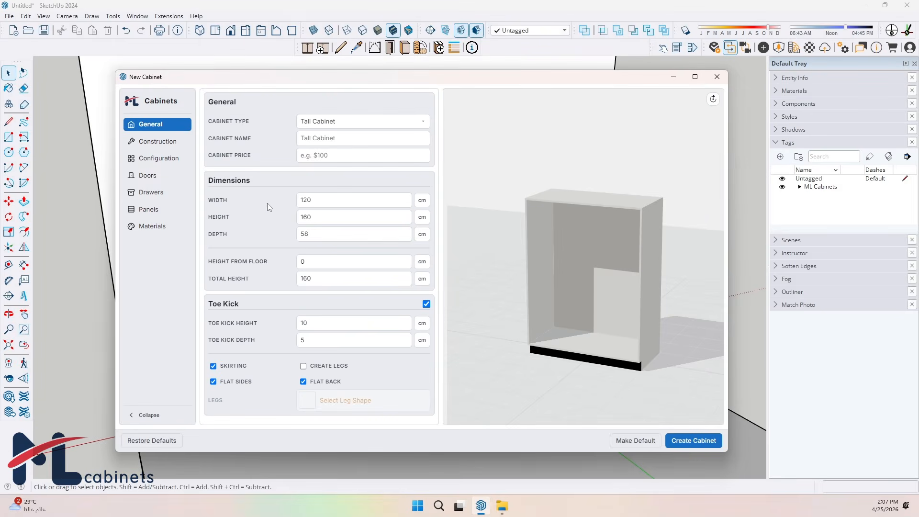
# Try the cabinet without a toe kick and with a 20 cm toe kick height, and restore the height to 10 cm
pyautogui.click(425, 305)
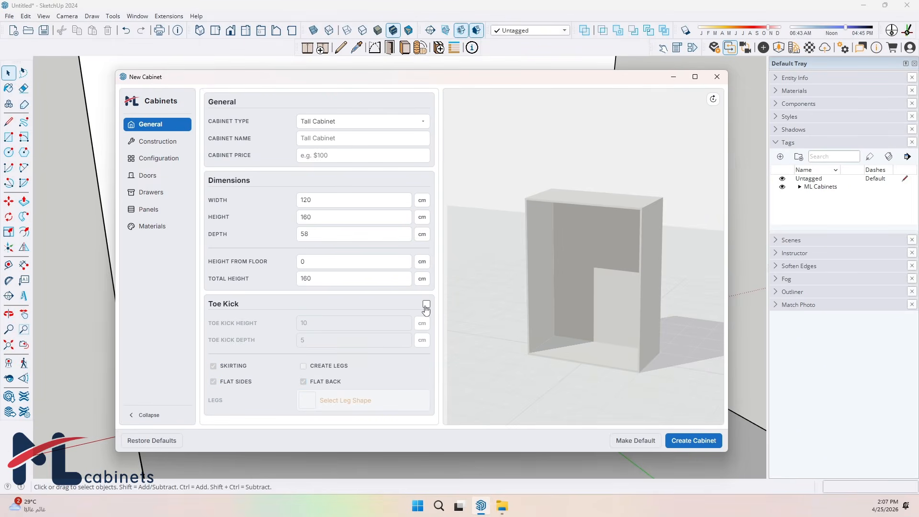
pyautogui.click(426, 305)
pyautogui.press('Tab')
pyautogui.write('20')
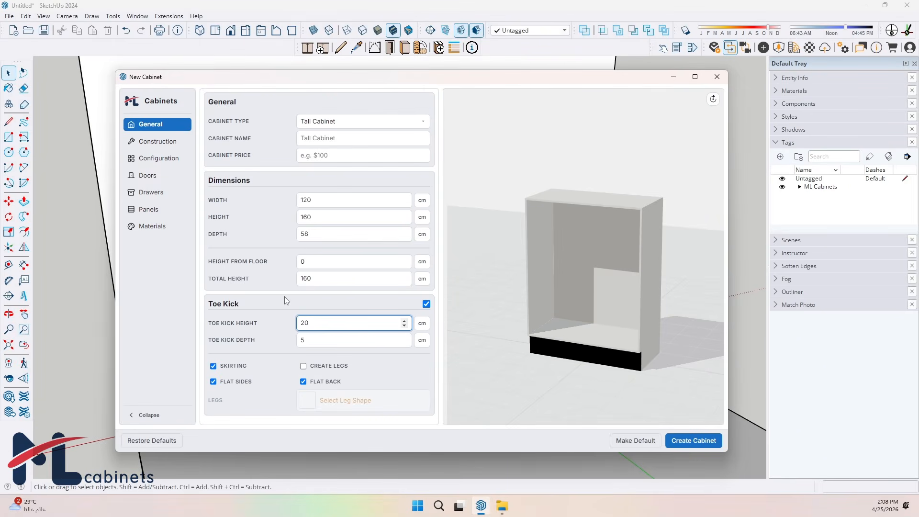
pyautogui.write('10')
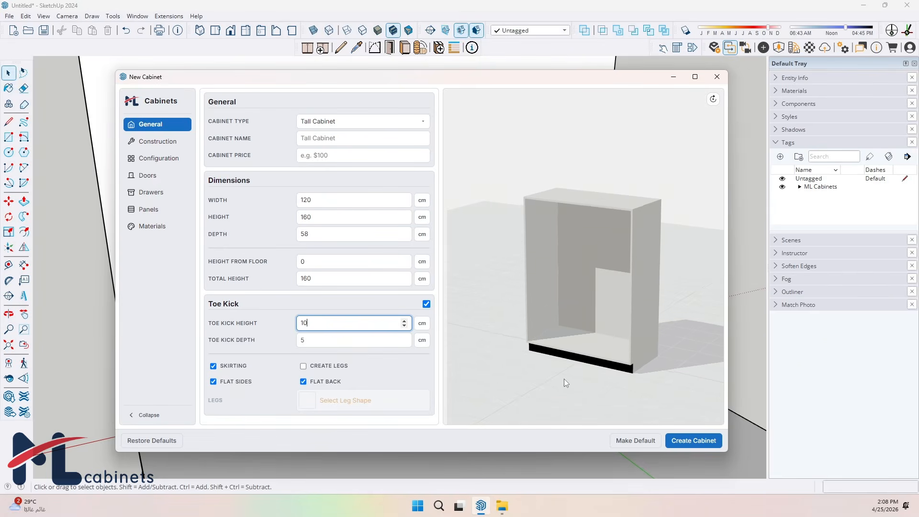
# Enable leg creation for the cabinet and choose the LG 202 leg shape
pyautogui.click(303, 366)
pyautogui.click(314, 401)
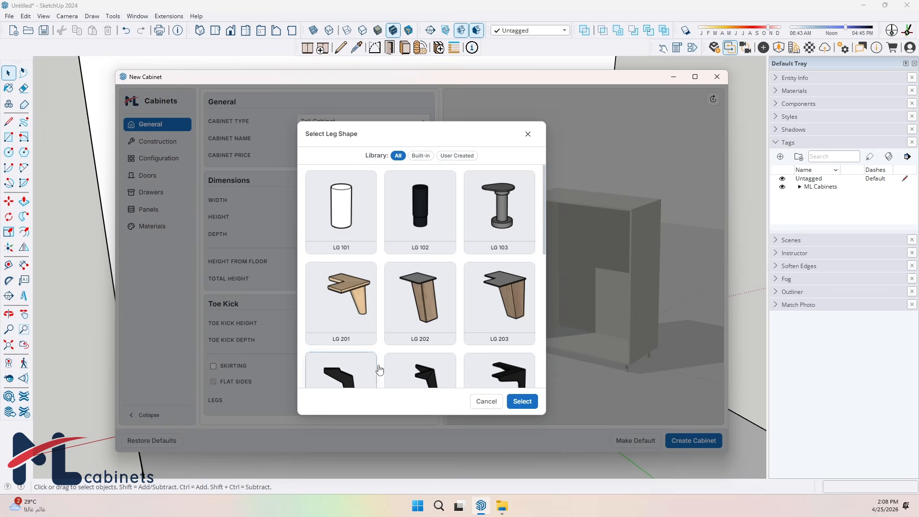
pyautogui.click(420, 301)
pyautogui.click(522, 402)
pyautogui.scroll(5, 584, 381)
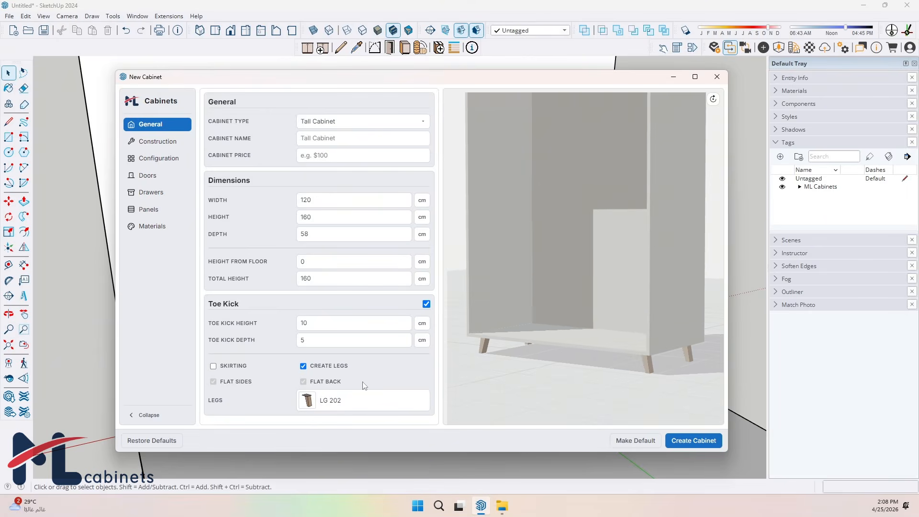
# Set the toe kick depth to 0 cm and inspect the leg placement in the preview
pyautogui.click(405, 343)
pyautogui.moveTo(479, 345); pyautogui.dragTo(525, 346)
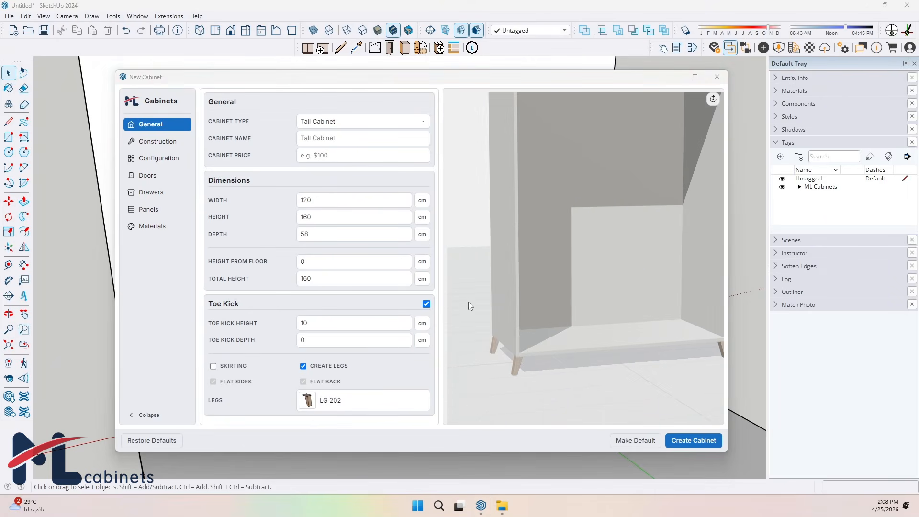
pyautogui.moveTo(468, 301); pyautogui.dragTo(436, 304)
pyautogui.scroll(-5, 633, 340)
pyautogui.moveTo(633, 340); pyautogui.dragTo(619, 326)
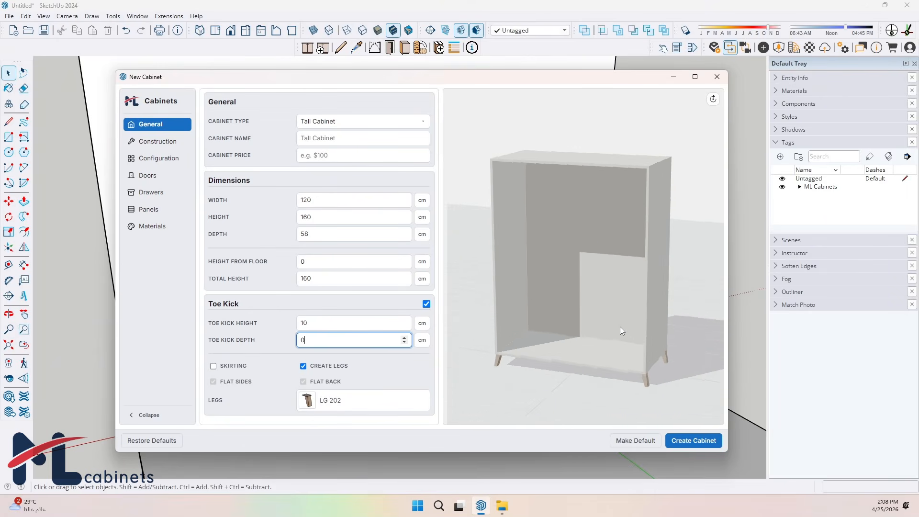
# Replace the legs with skirting and set the toe kick depth to 5 cm
pyautogui.click(231, 365)
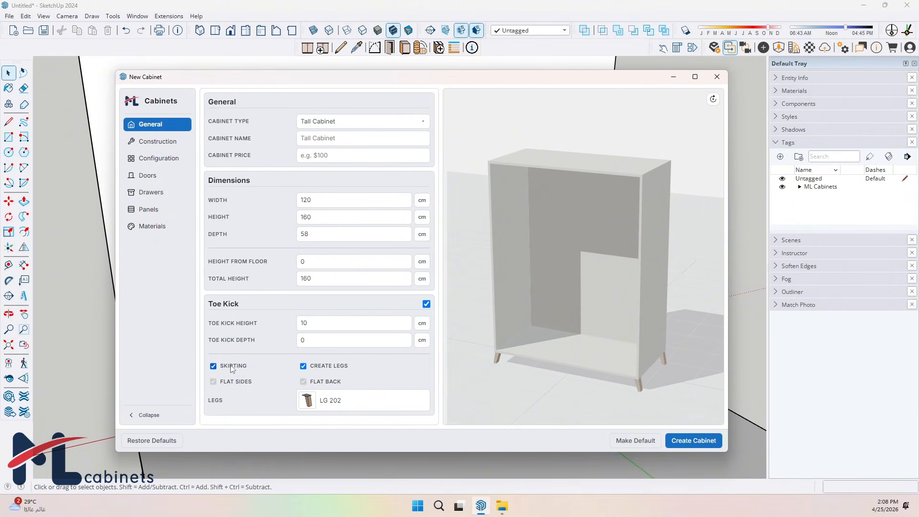
pyautogui.click(315, 366)
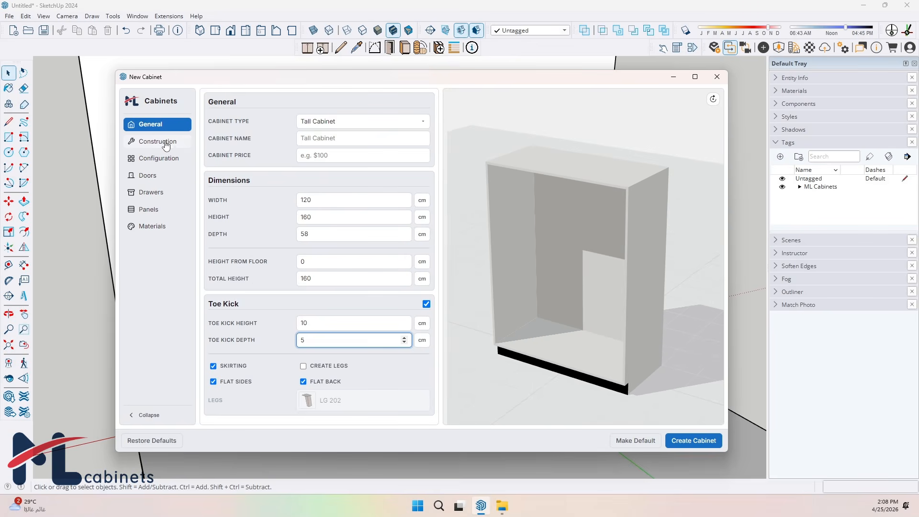
# In the construction settings, set the cabinet's top panel to Open Top and inspect the stretchers in the preview
pyautogui.click(164, 141)
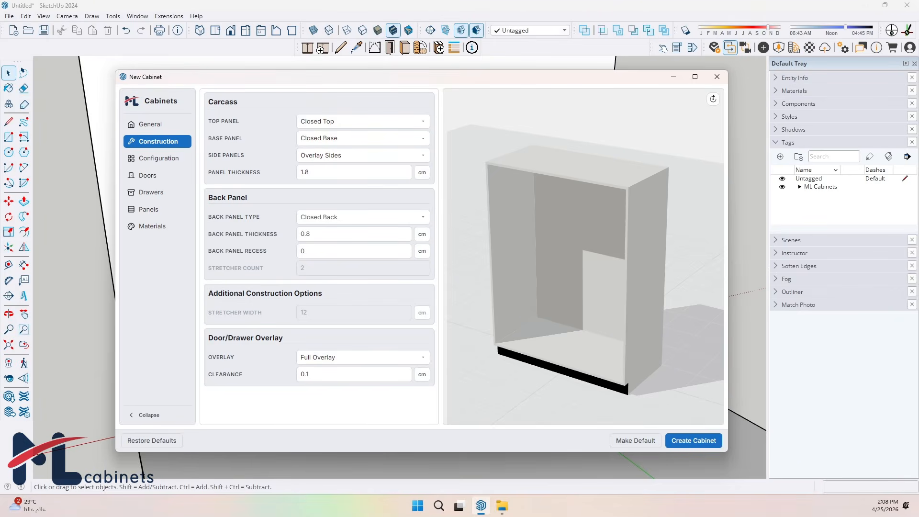
pyautogui.moveTo(539, 276); pyautogui.dragTo(542, 274)
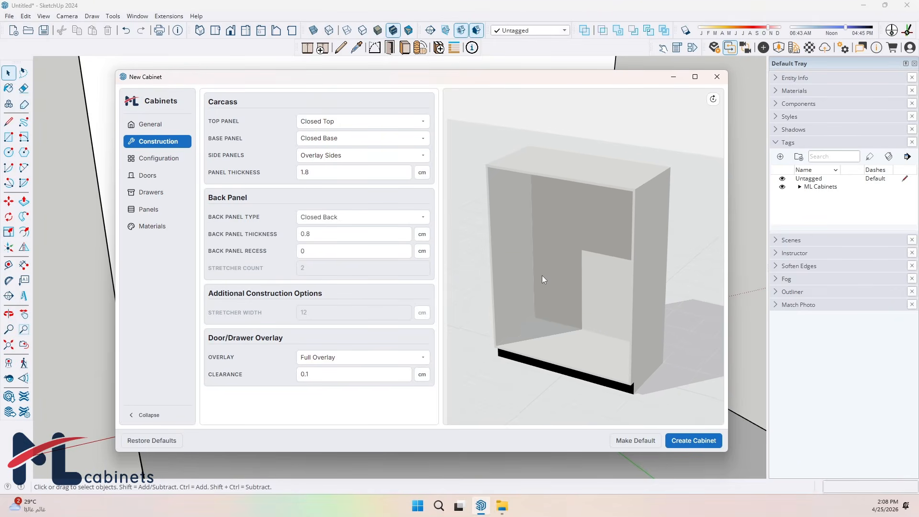
pyautogui.click(353, 124)
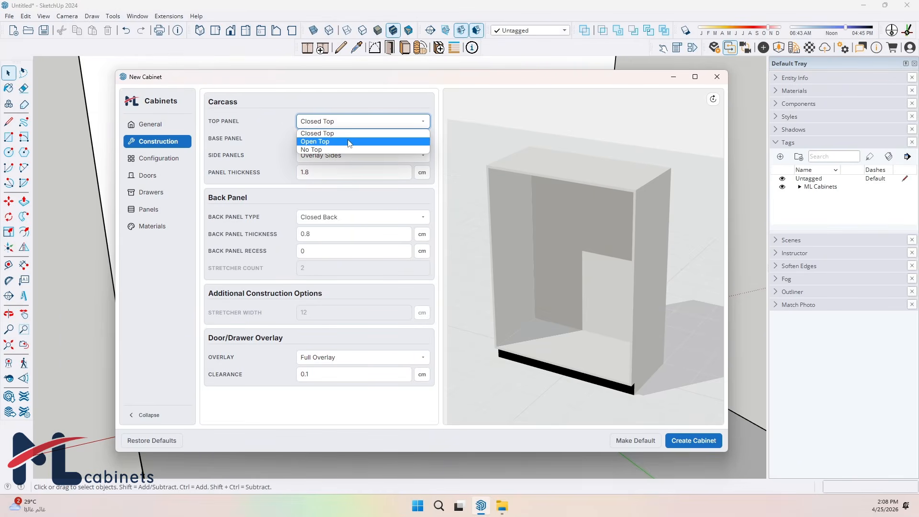
pyautogui.click(349, 142)
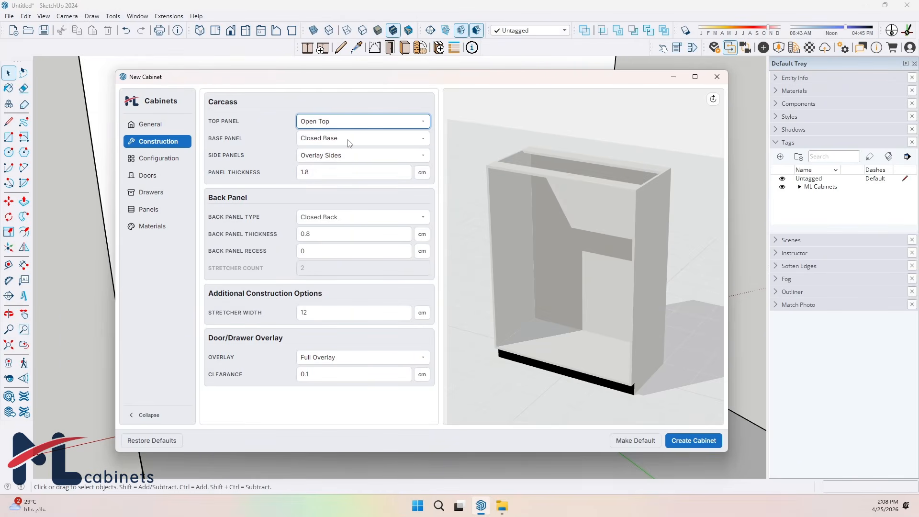
pyautogui.moveTo(585, 192); pyautogui.dragTo(570, 202)
pyautogui.scroll(3, 596, 183)
pyautogui.moveTo(596, 183); pyautogui.dragTo(607, 205, button='right')
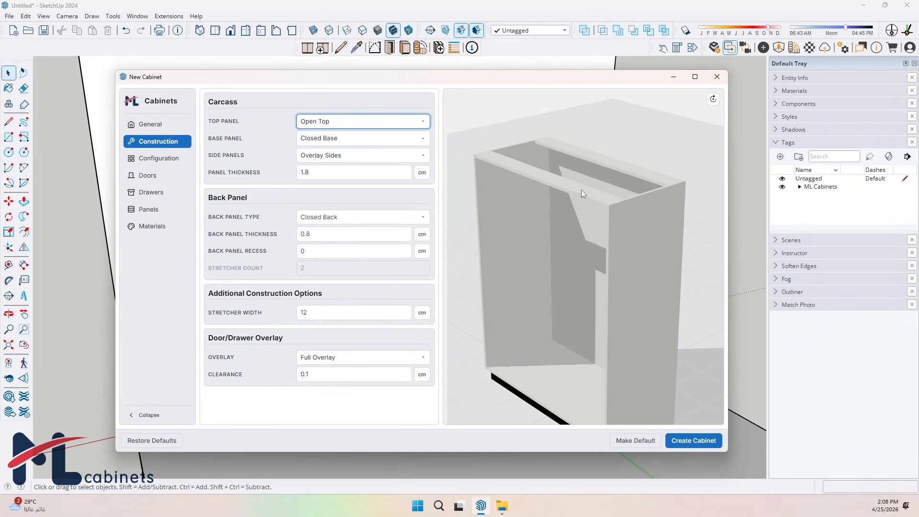
# Try the No Top option for the top panel and return it to Open Top
pyautogui.click(407, 125)
pyautogui.click(324, 148)
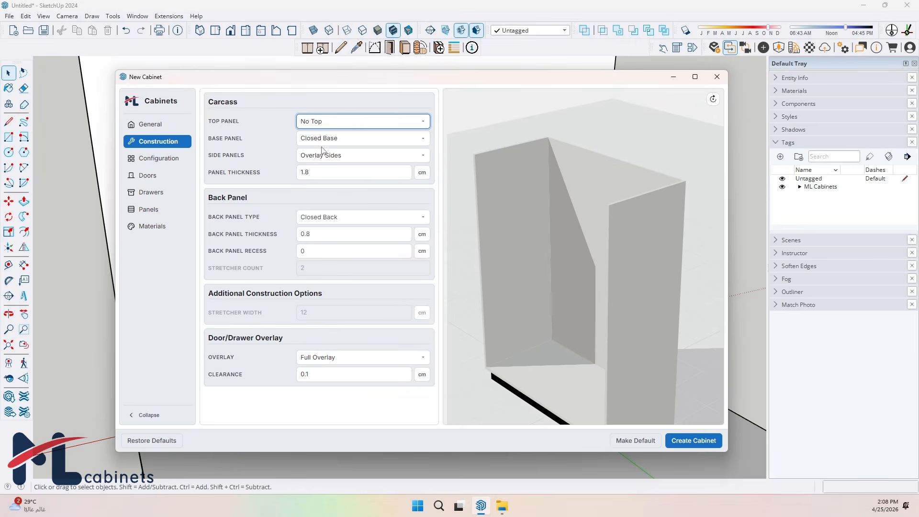
pyautogui.click(326, 124)
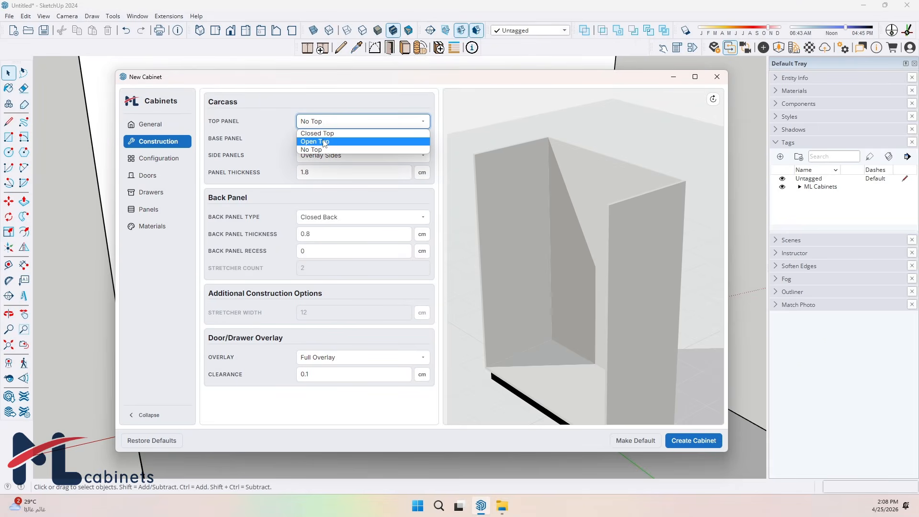
pyautogui.click(325, 142)
pyautogui.moveTo(544, 268)
pyautogui.mouseDown()
pyautogui.moveTo(556, 265)
pyautogui.moveTo(550, 254)
pyautogui.mouseUp()
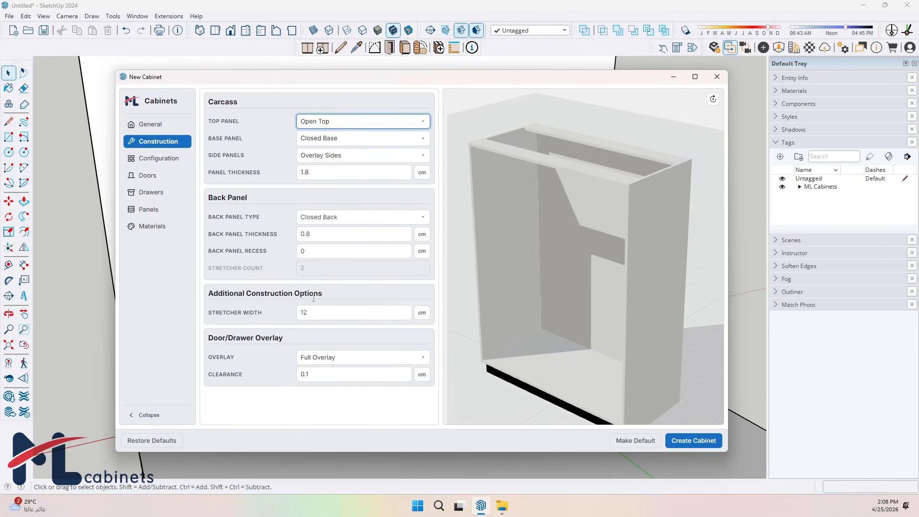
# Try a stretcher width of 6 cm and set it back to 12 cm
pyautogui.moveTo(315, 314); pyautogui.dragTo(296, 318)
pyautogui.write('6')
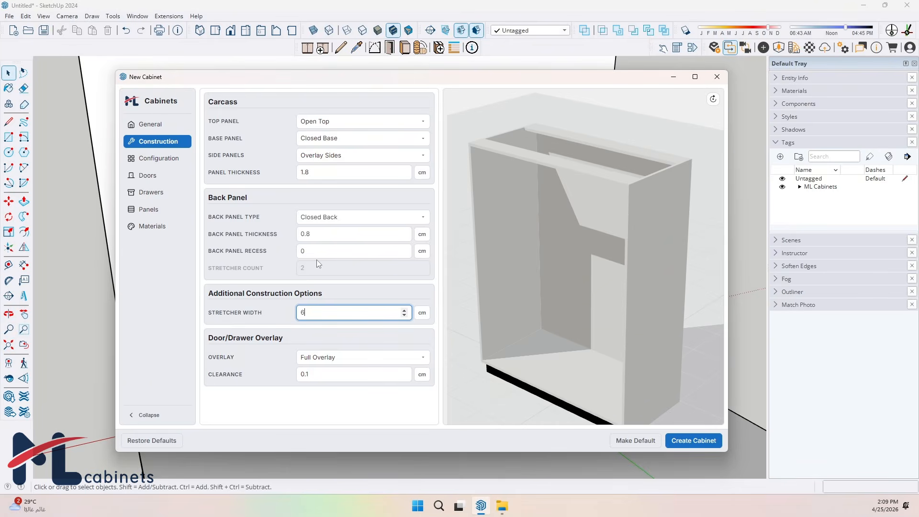
pyautogui.click(311, 322)
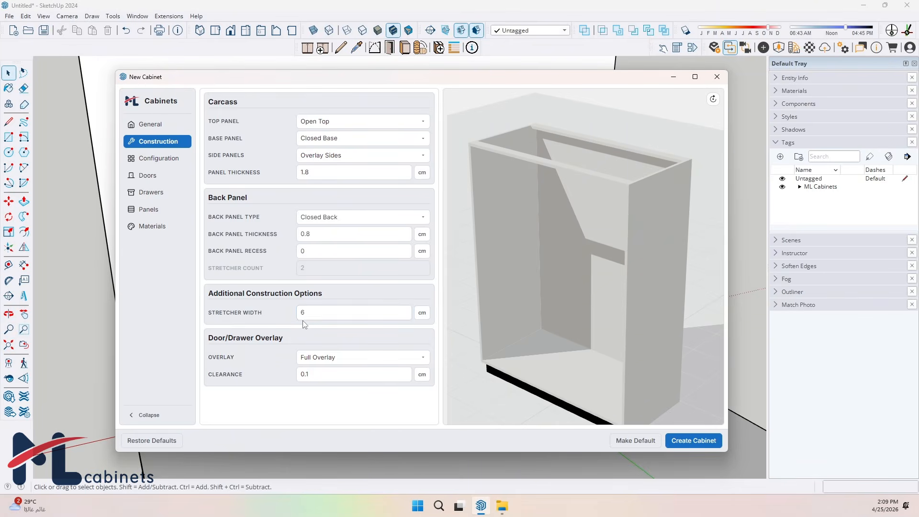
pyautogui.moveTo(309, 314); pyautogui.dragTo(255, 315)
pyautogui.write('12')
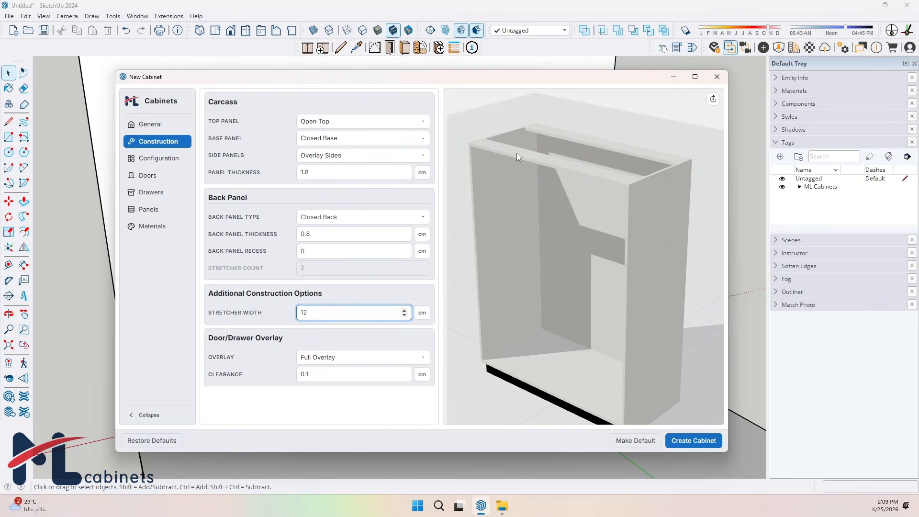
# Try Inset Sides (rests on base) for the side panels, return to Overlay Sides, and inspect both in the preview
pyautogui.click(349, 155)
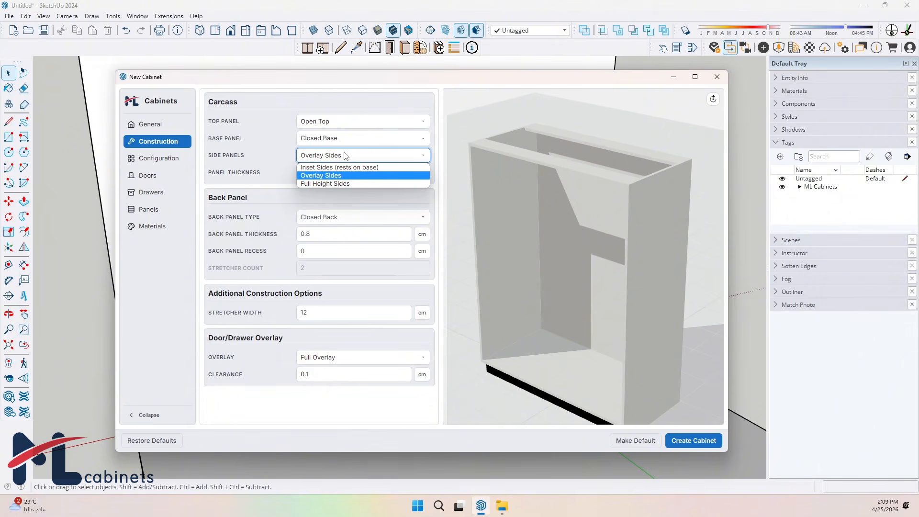
pyautogui.click(316, 167)
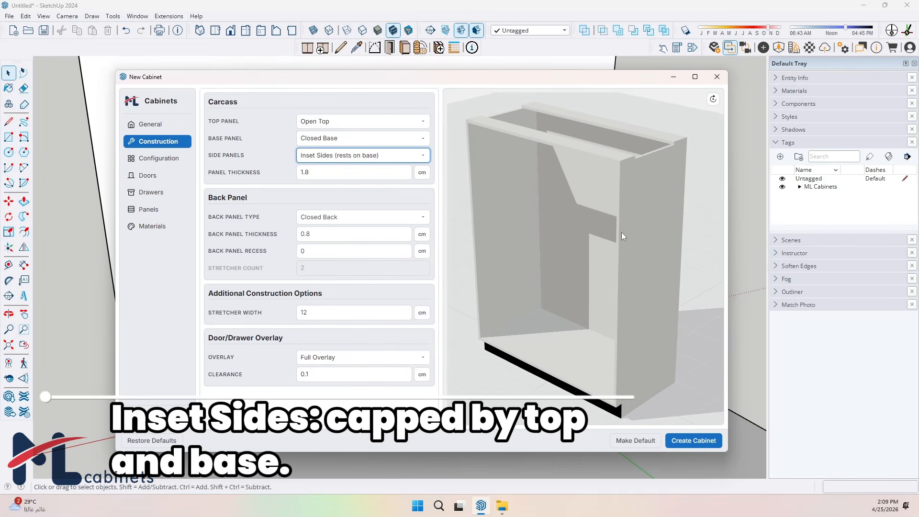
pyautogui.scroll(5, 639, 157)
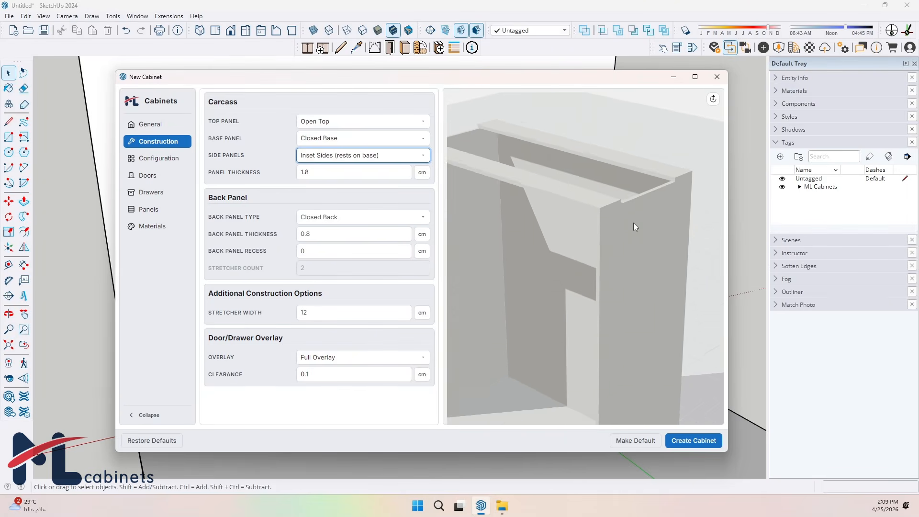
pyautogui.click(306, 158)
pyautogui.click(314, 177)
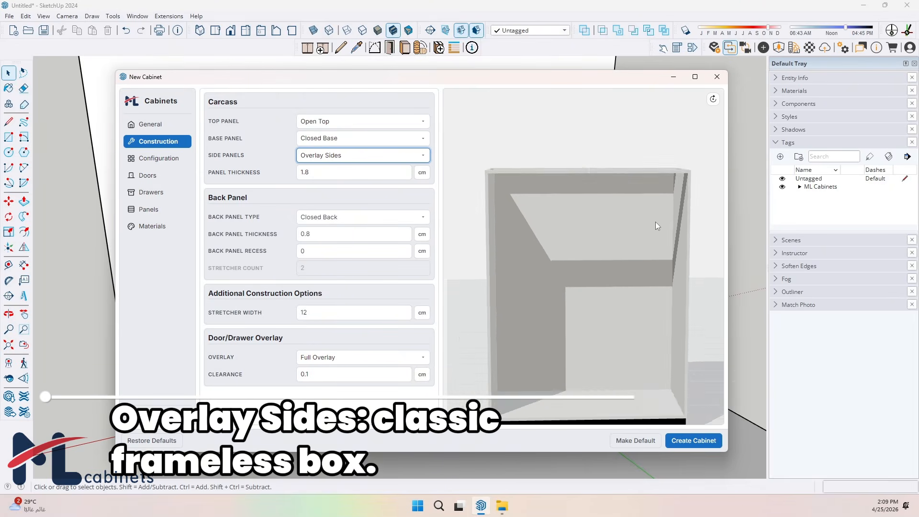
pyautogui.moveTo(655, 222); pyautogui.dragTo(654, 218, button='right')
pyautogui.moveTo(654, 218); pyautogui.dragTo(622, 240)
pyautogui.moveTo(622, 239); pyautogui.dragTo(613, 217, button='right')
# Try Full Height Sides for the side panels, compare them with Overlay Sides at the toe kick, and restore Overlay Sides
pyautogui.click(345, 158)
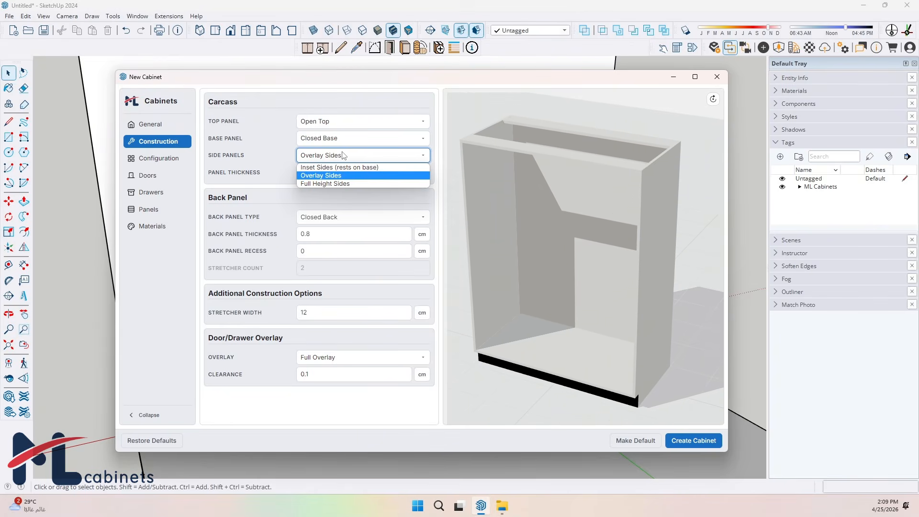
pyautogui.click(359, 184)
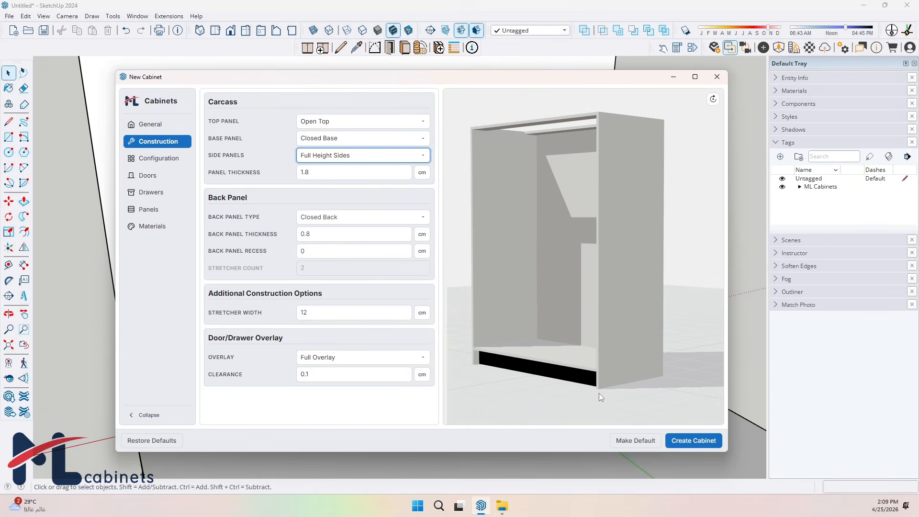
pyautogui.click(365, 161)
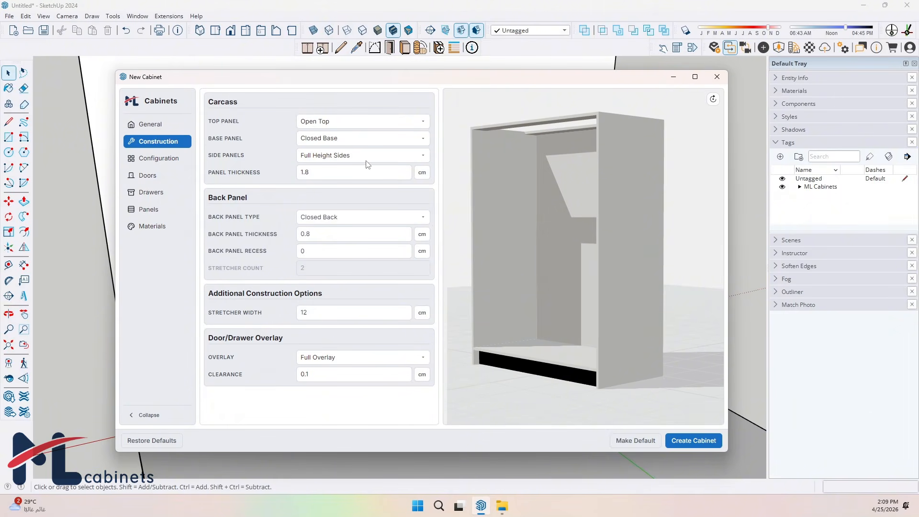
pyautogui.click(367, 161)
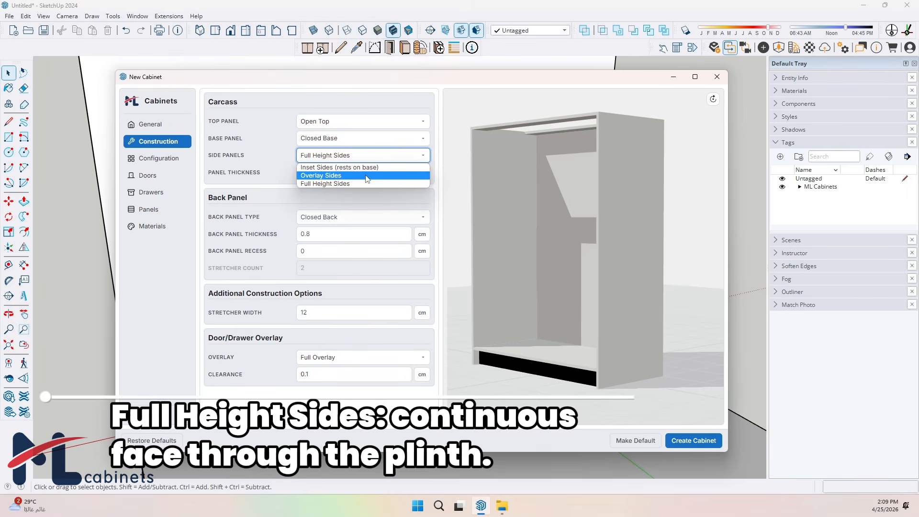
pyautogui.click(367, 176)
pyautogui.click(366, 155)
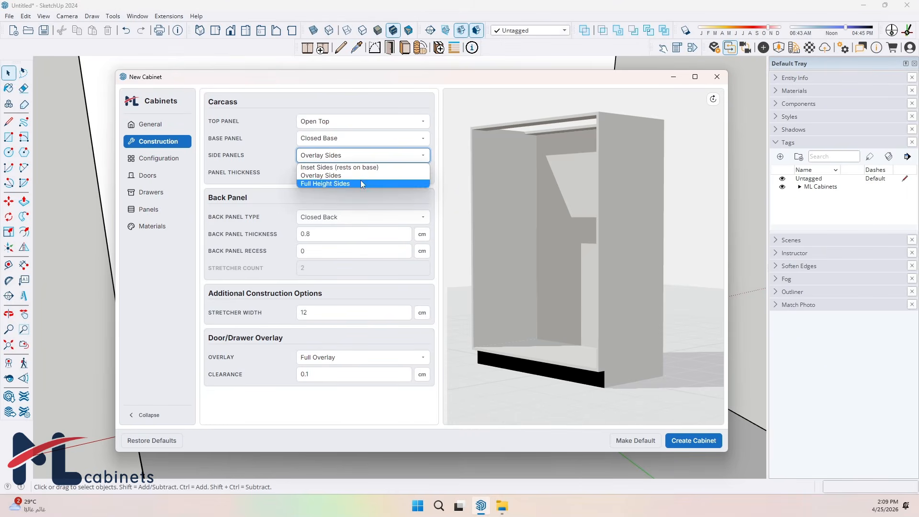
pyautogui.click(360, 183)
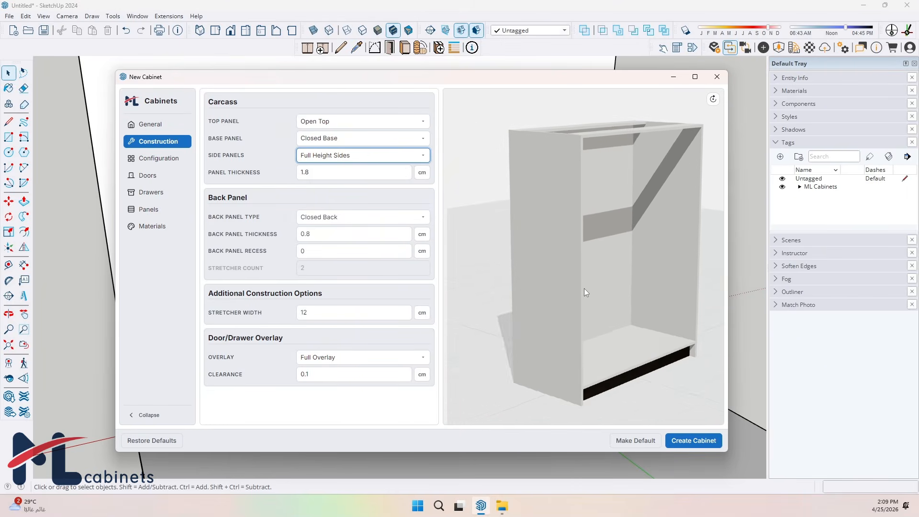
pyautogui.moveTo(584, 288); pyautogui.dragTo(519, 288)
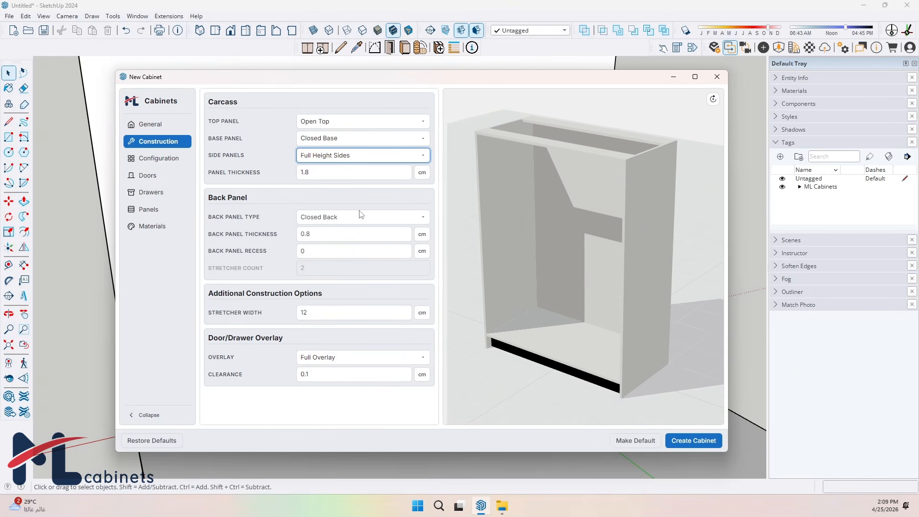
pyautogui.click(343, 156)
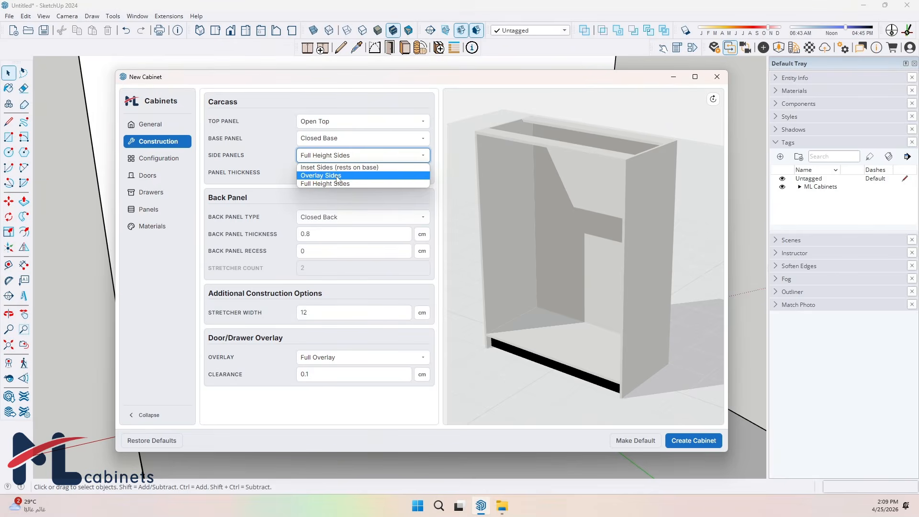
pyautogui.click(338, 176)
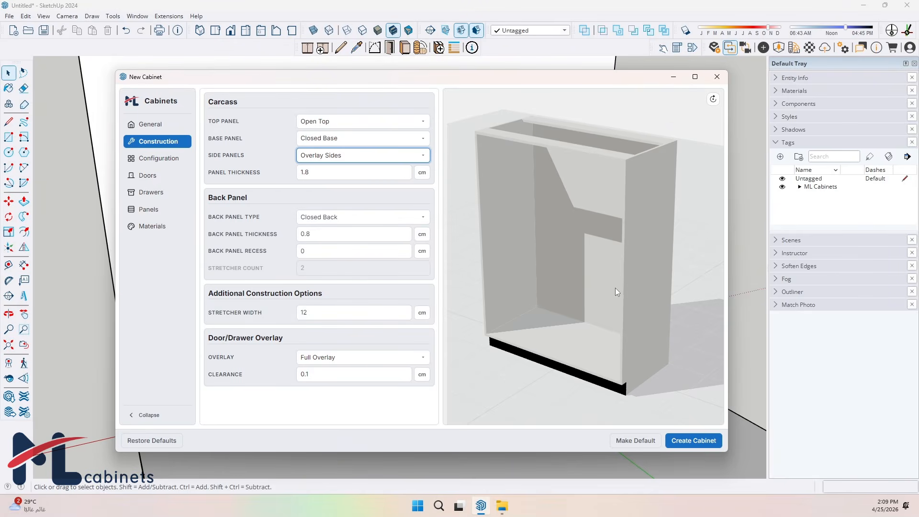
pyautogui.moveTo(615, 288)
pyautogui.mouseDown()
pyautogui.moveTo(588, 288)
pyautogui.moveTo(624, 288)
pyautogui.moveTo(608, 289)
pyautogui.mouseUp()
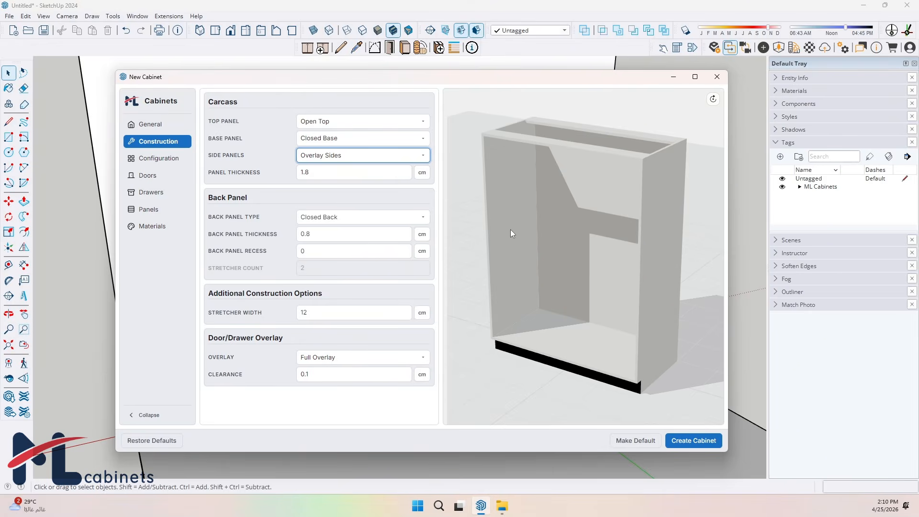
pyautogui.moveTo(510, 229); pyautogui.dragTo(546, 233)
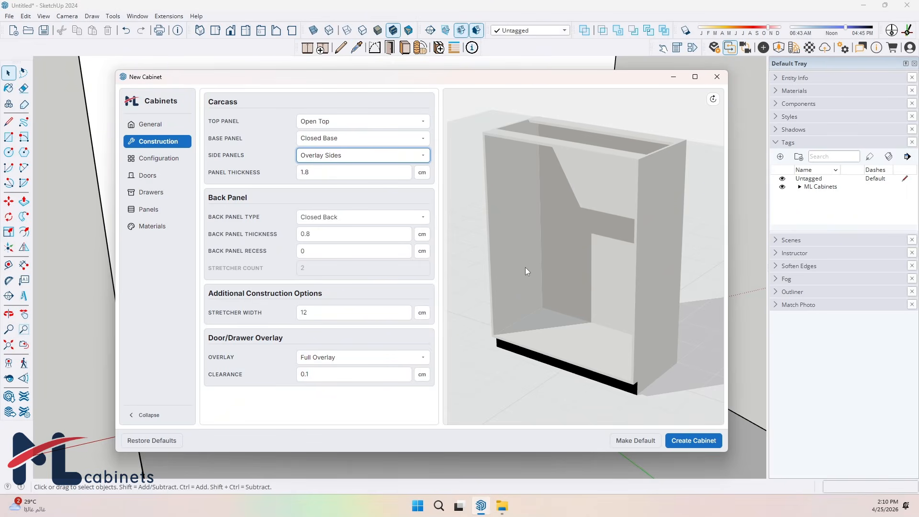
# Try the Open Back and No Back options for the back panel and return it to Closed Back
pyautogui.click(357, 218)
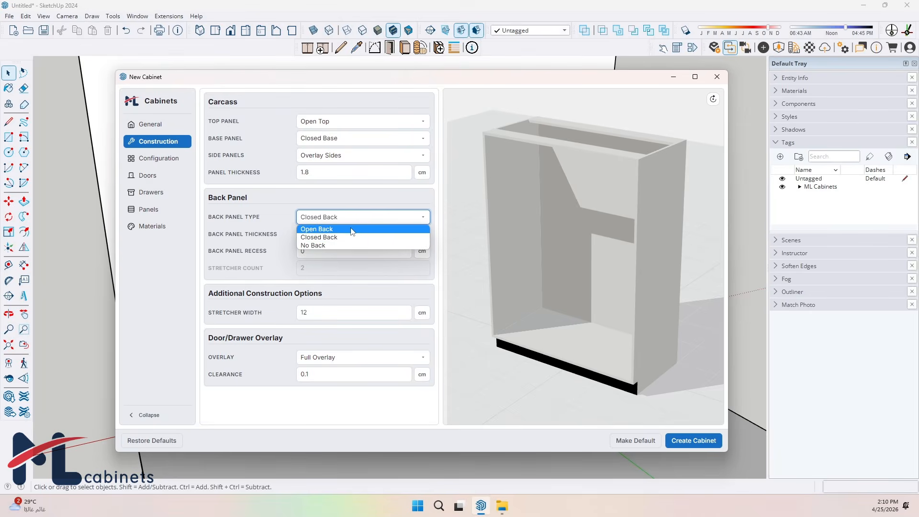
pyautogui.click(351, 229)
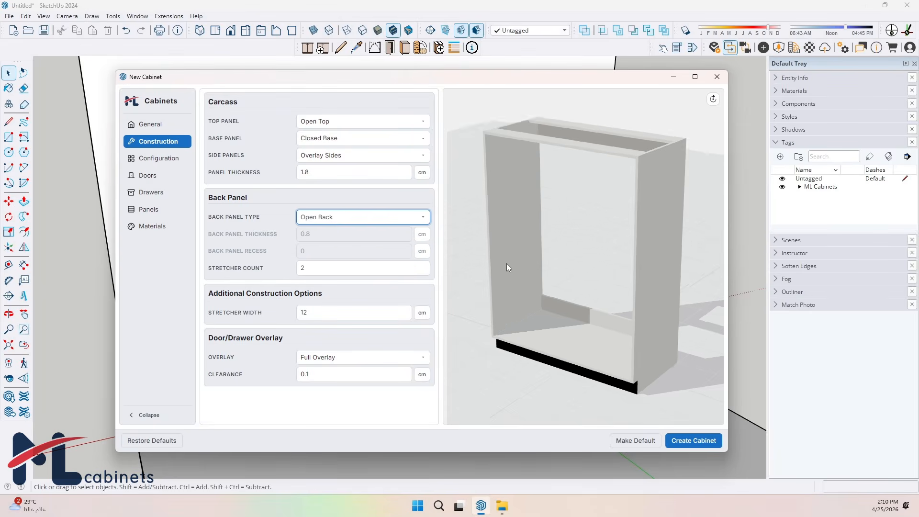
pyautogui.click(325, 218)
pyautogui.click(314, 245)
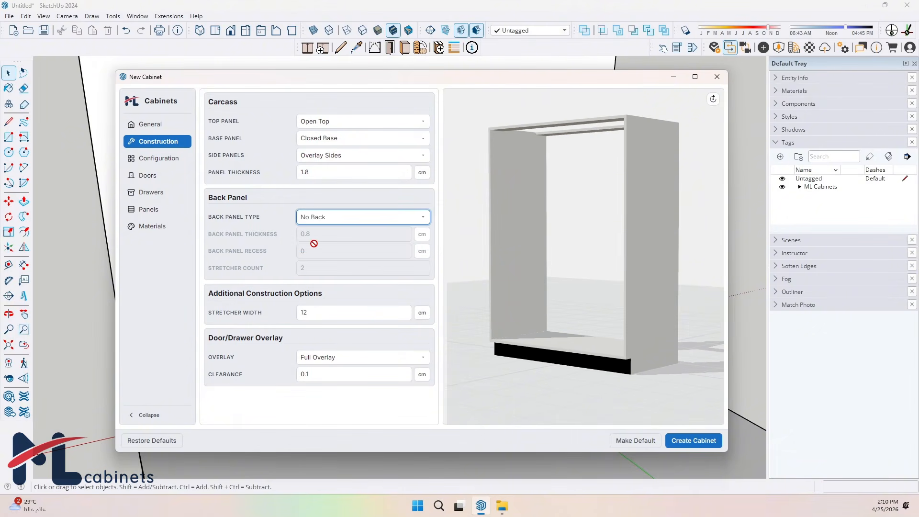
pyautogui.click(315, 217)
pyautogui.click(316, 237)
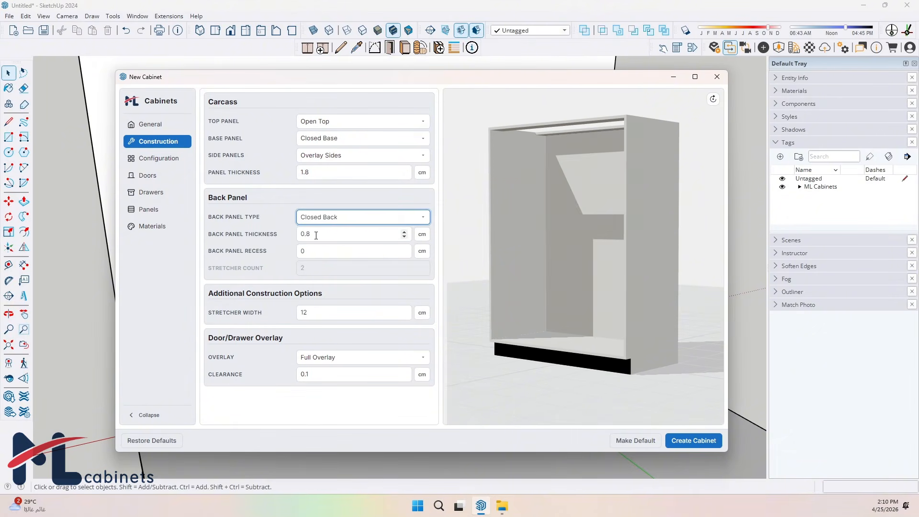
# Set the back panel thickness to 2 cm and the back panel recess to 2 cm
pyautogui.moveTo(314, 234); pyautogui.dragTo(300, 235)
pyautogui.write('2')
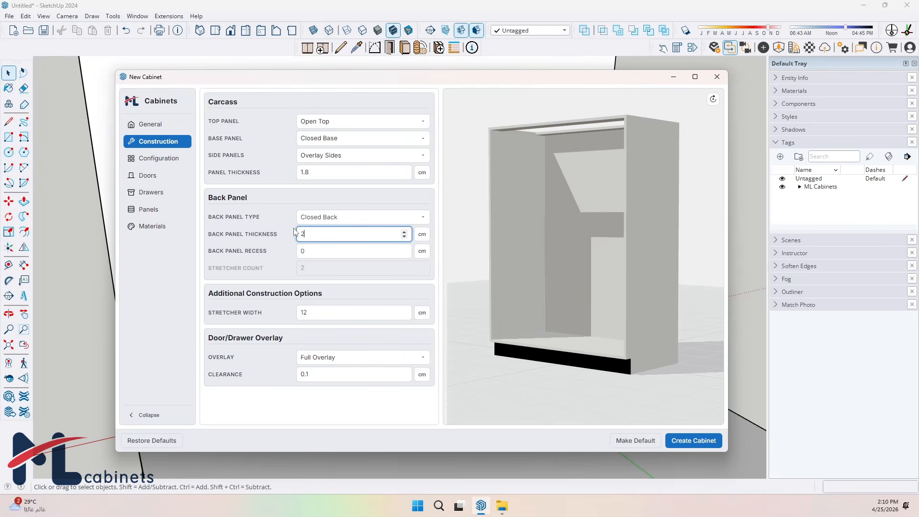
pyautogui.moveTo(530, 326); pyautogui.dragTo(689, 349)
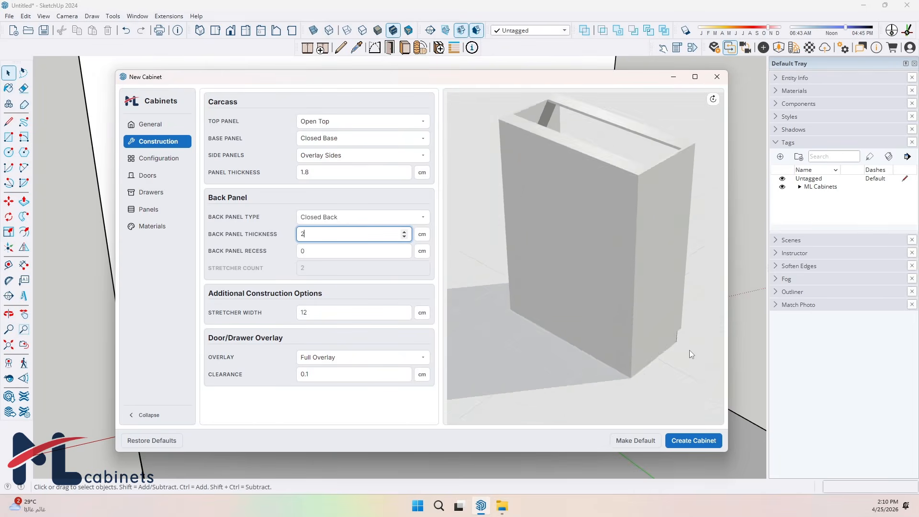
pyautogui.press('Tab')
pyautogui.write('2')
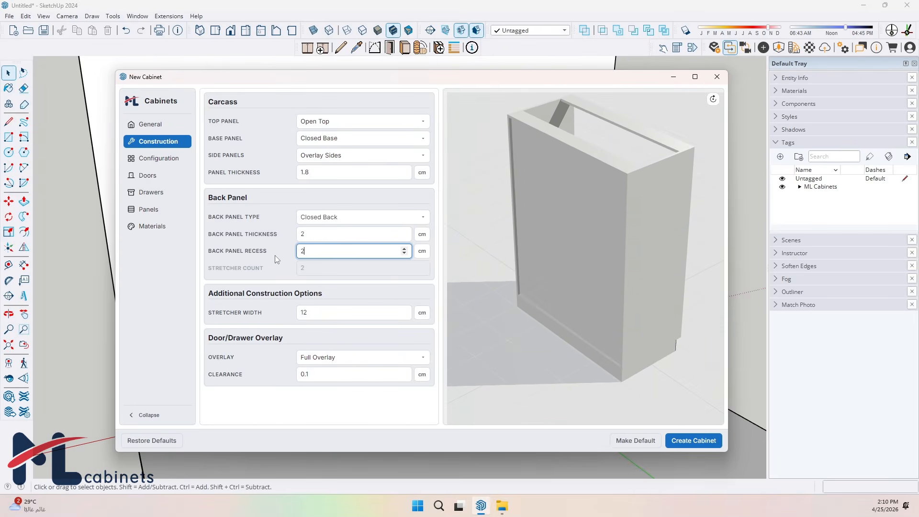
# Change the back panel type to Open Back
pyautogui.click(354, 218)
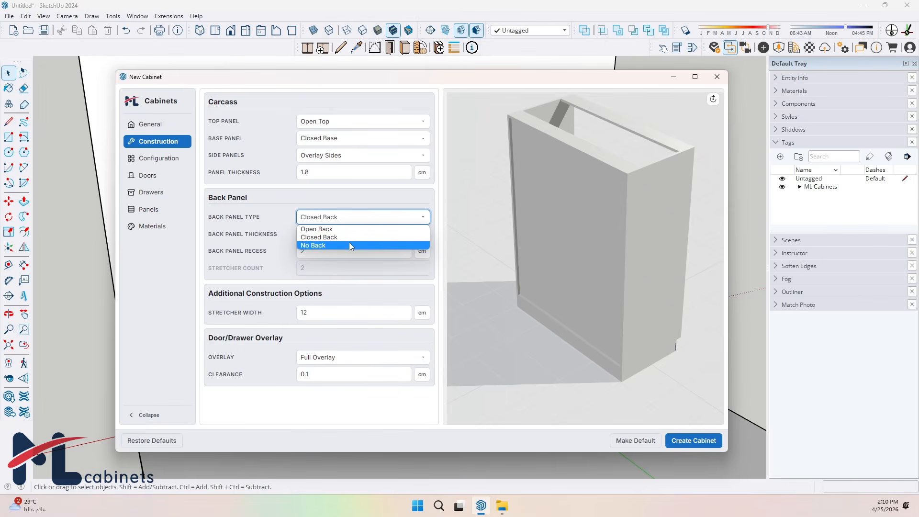
pyautogui.click(335, 229)
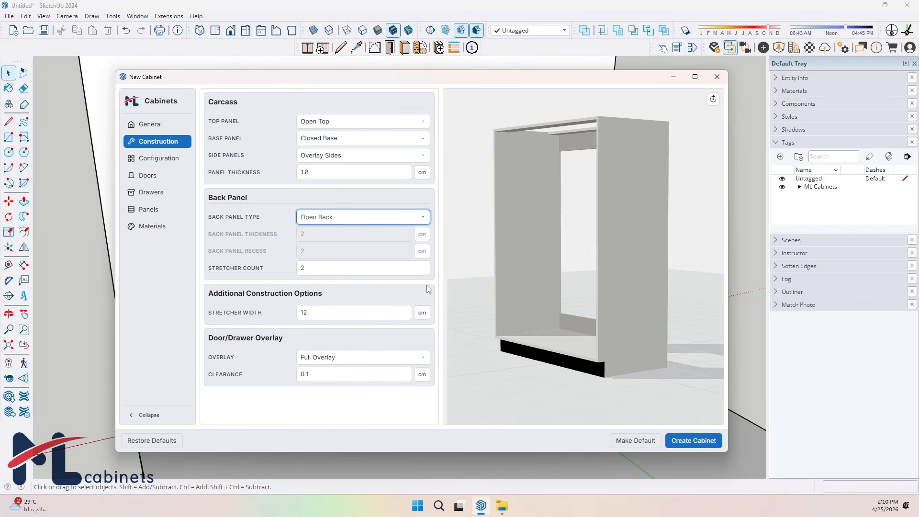
# Increase the open back's stretcher count to 4
pyautogui.click(422, 265)
pyautogui.click(422, 265)
pyautogui.moveTo(569, 278); pyautogui.dragTo(582, 283)
# Change the back panel type to Closed Back and set the back panel thickness to 0.8 cm
pyautogui.click(354, 217)
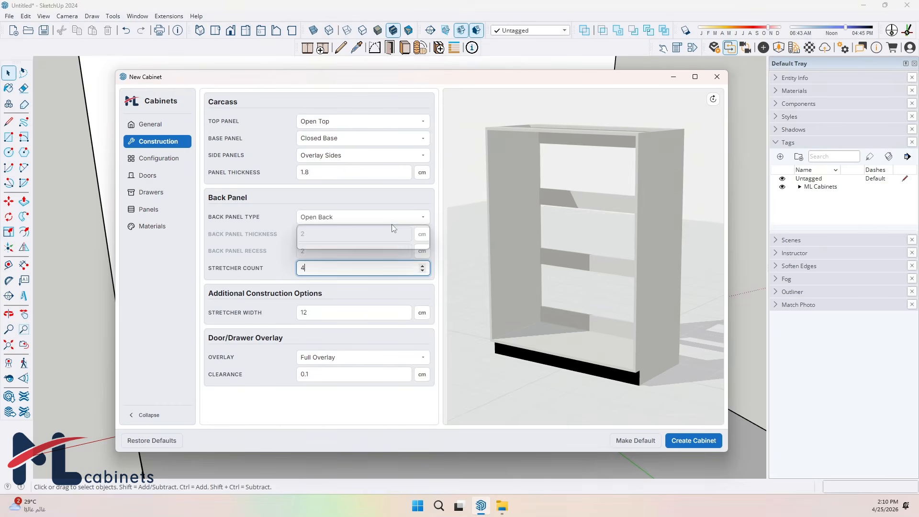
pyautogui.click(369, 236)
pyautogui.doubleClick(369, 234)
pyautogui.write('0.8')
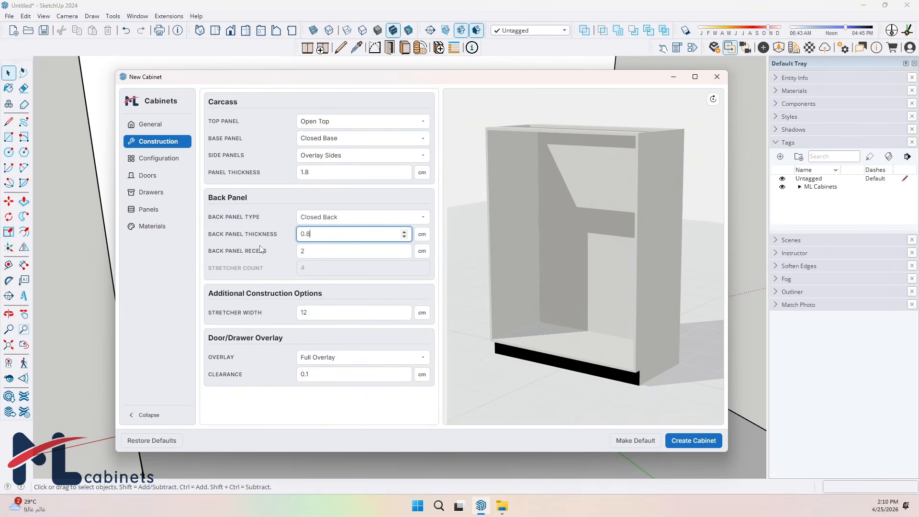
# Add a vertical group to the cabinet configuration with a single Drawer item inside it
pyautogui.click(323, 358)
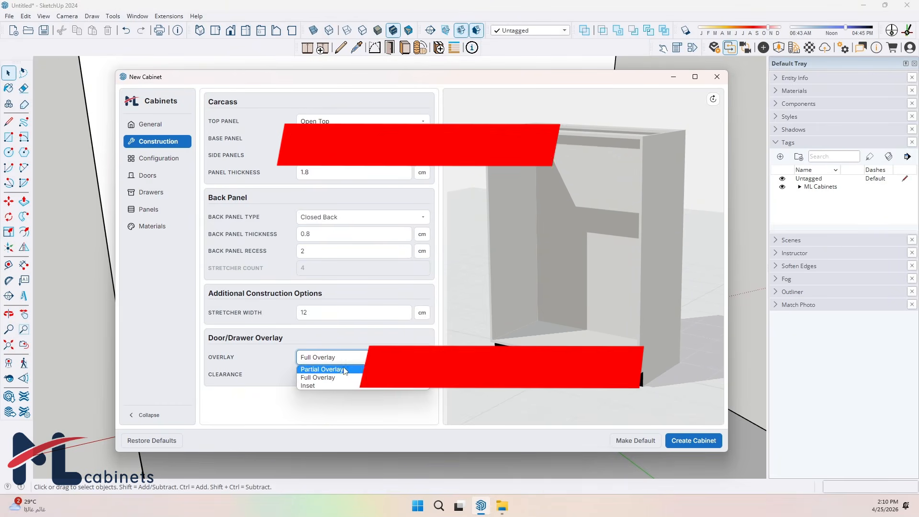
pyautogui.click(149, 160)
pyautogui.click(321, 104)
pyautogui.click(393, 132)
pyautogui.click(327, 158)
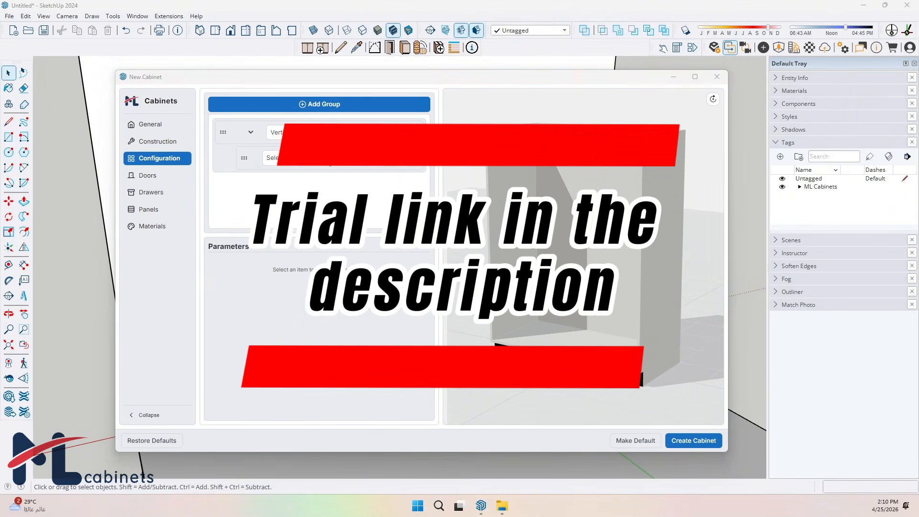
pyautogui.click(296, 242)
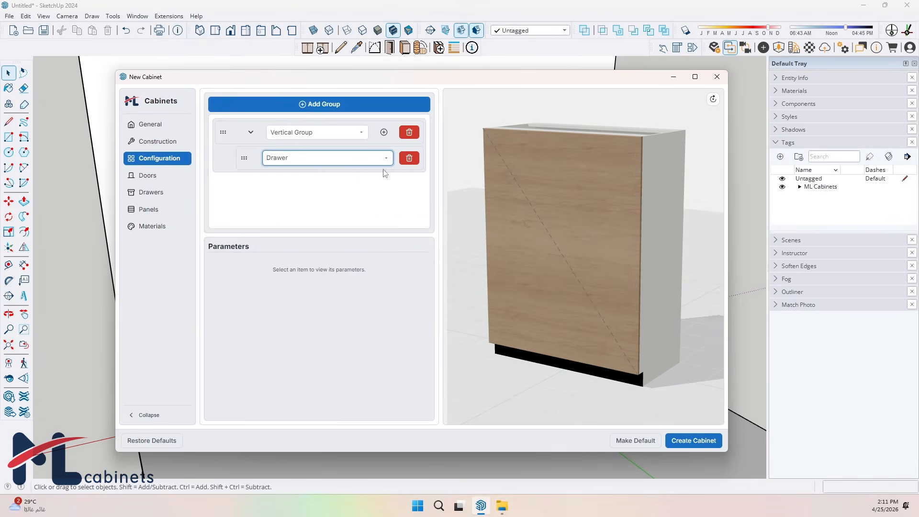
# Change the door/drawer overlay to Partial Overlay, trying a 0.5 cm clearance before setting it to 0.2 cm
pyautogui.click(156, 142)
pyautogui.scroll(5, 702, 124)
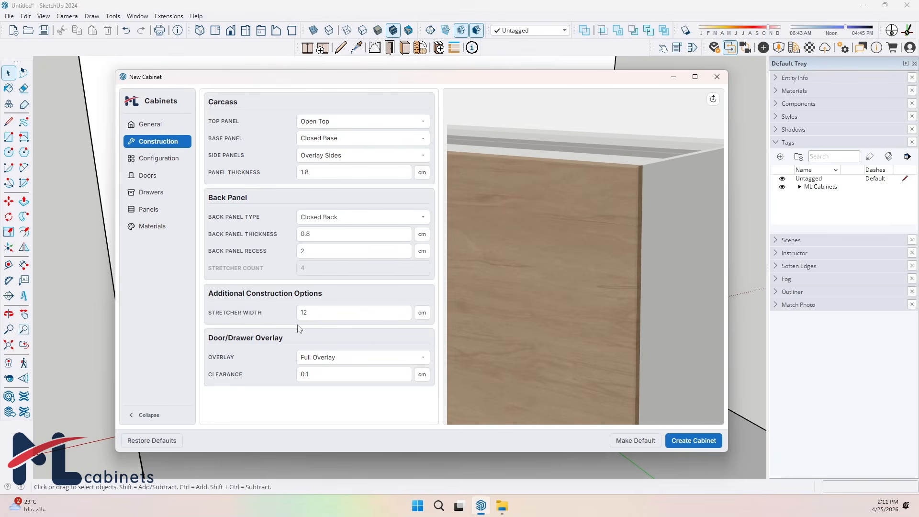
pyautogui.click(320, 357)
pyautogui.click(318, 372)
pyautogui.moveTo(315, 373); pyautogui.dragTo(308, 358)
pyautogui.write('.5')
pyautogui.scroll(5, 673, 209)
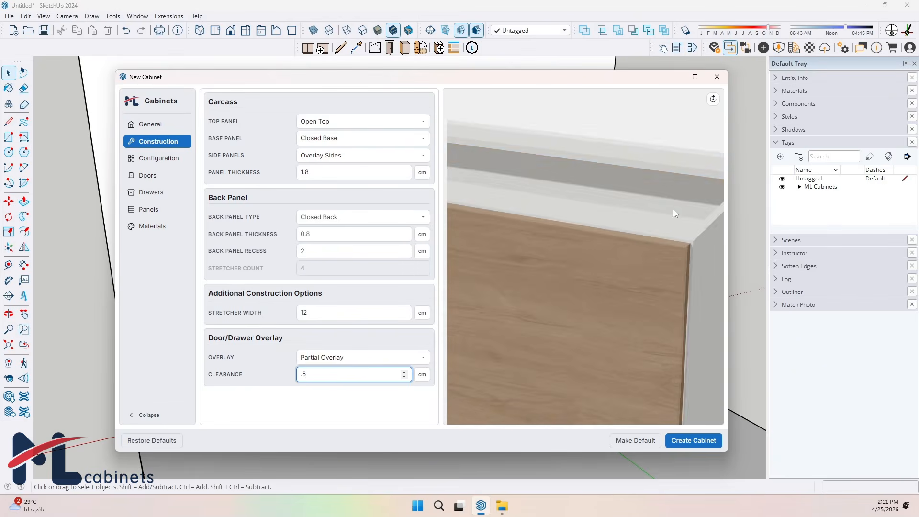
pyautogui.scroll(-3, 642, 206)
pyautogui.write('.2')
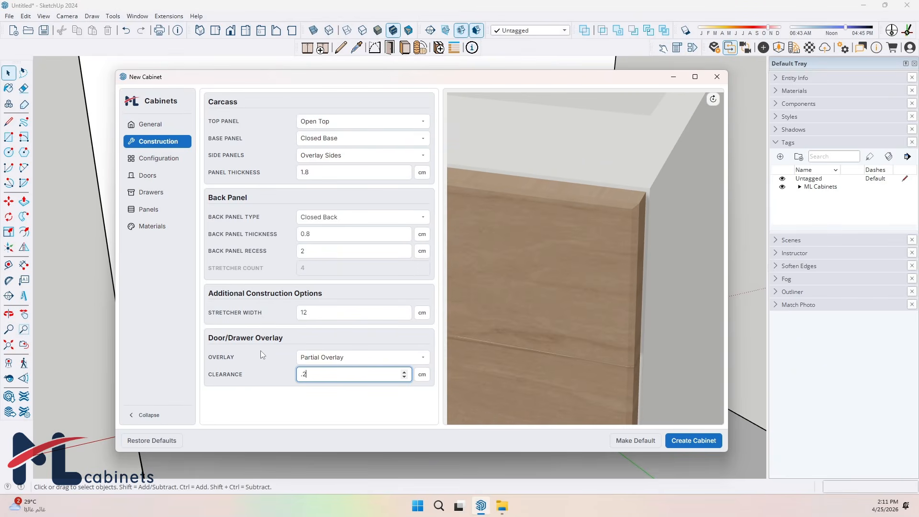
# Try the Full Overlay and Inset options for the drawer front and inspect its upper corner
pyautogui.scroll(3, 605, 232)
pyautogui.click(320, 357)
pyautogui.click(326, 369)
pyautogui.click(326, 358)
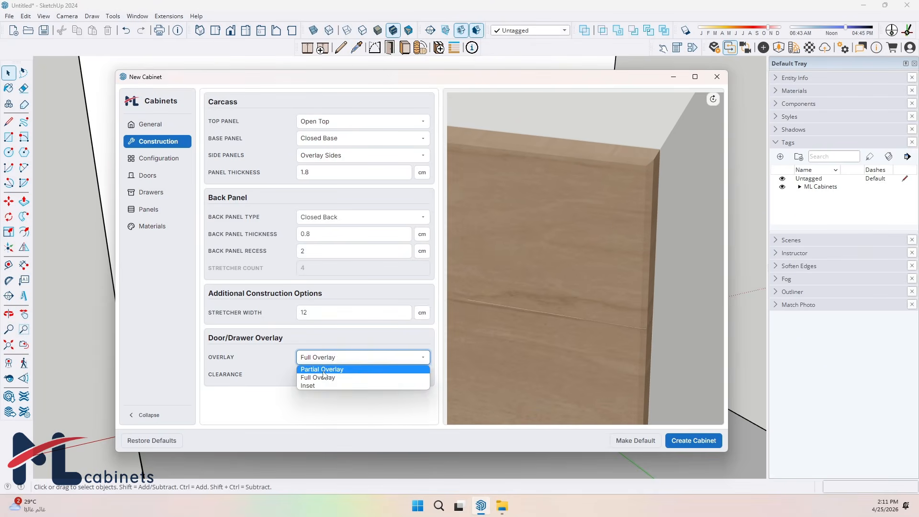
pyautogui.click(316, 375)
pyautogui.moveTo(653, 255); pyautogui.dragTo(653, 151)
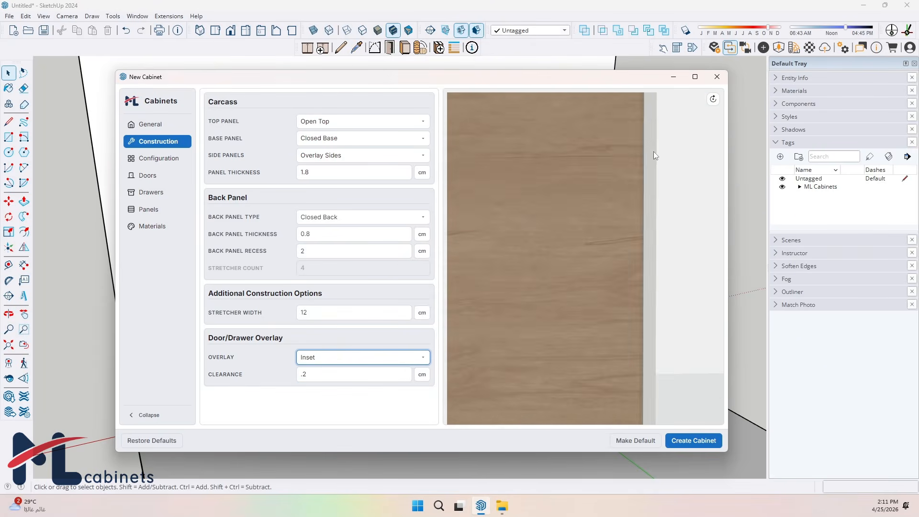
pyautogui.scroll(5, 653, 151)
pyautogui.moveTo(653, 151); pyautogui.dragTo(611, 318, button='right')
# Try a 0.5 cm clearance on the inset front, and return to Partial Overlay with 0.2 cm clearance
pyautogui.moveTo(318, 373); pyautogui.dragTo(250, 372)
pyautogui.write('.5')
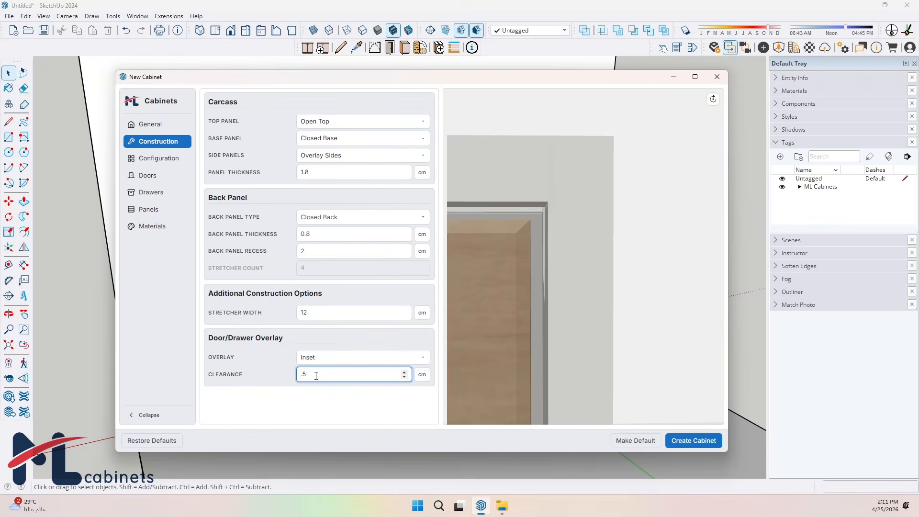
pyautogui.press('BackSpace')
pyautogui.press('BackSpace')
pyautogui.write('0.2')
pyautogui.scroll(-8, 636, 213)
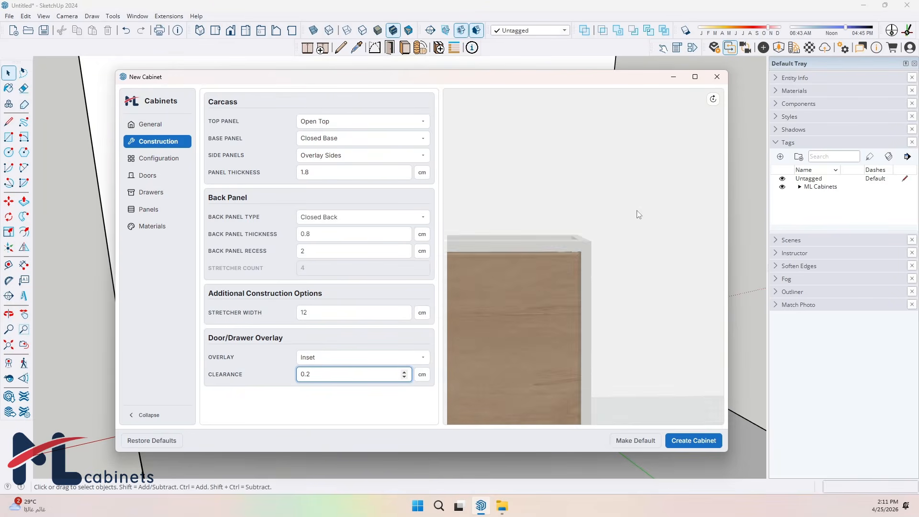
pyautogui.moveTo(660, 215); pyautogui.dragTo(639, 234)
pyautogui.scroll(-3, 639, 234)
pyautogui.moveTo(541, 282); pyautogui.dragTo(605, 200, button='right')
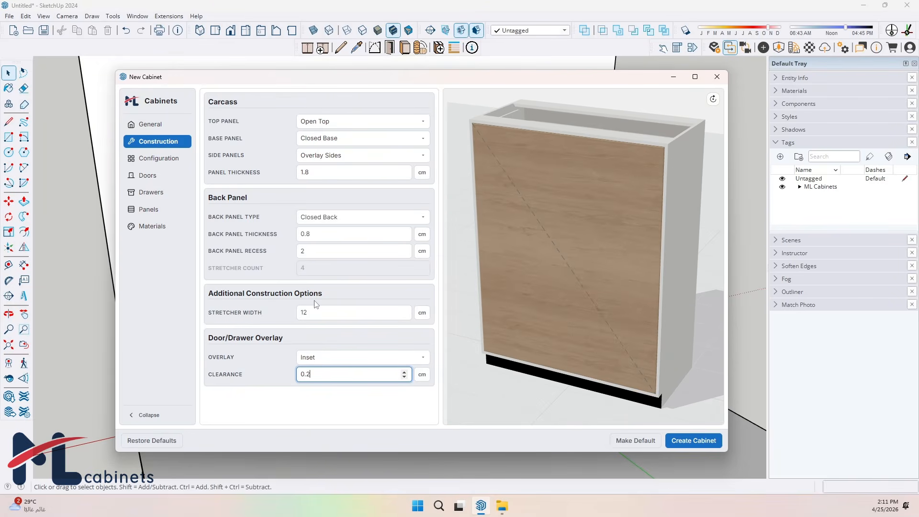
pyautogui.click(335, 357)
pyautogui.click(329, 372)
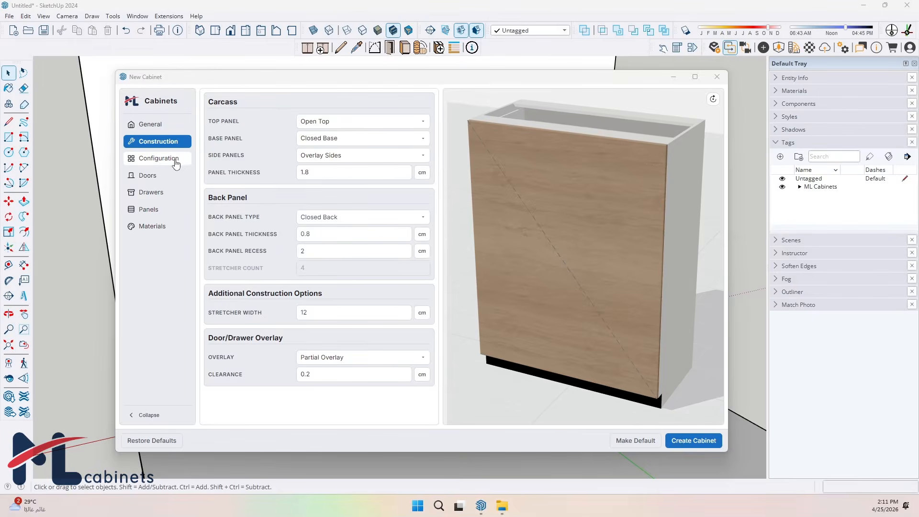
# Delete the Drawer item from the vertical group in the configuration and add a second vertical group
pyautogui.click(175, 160)
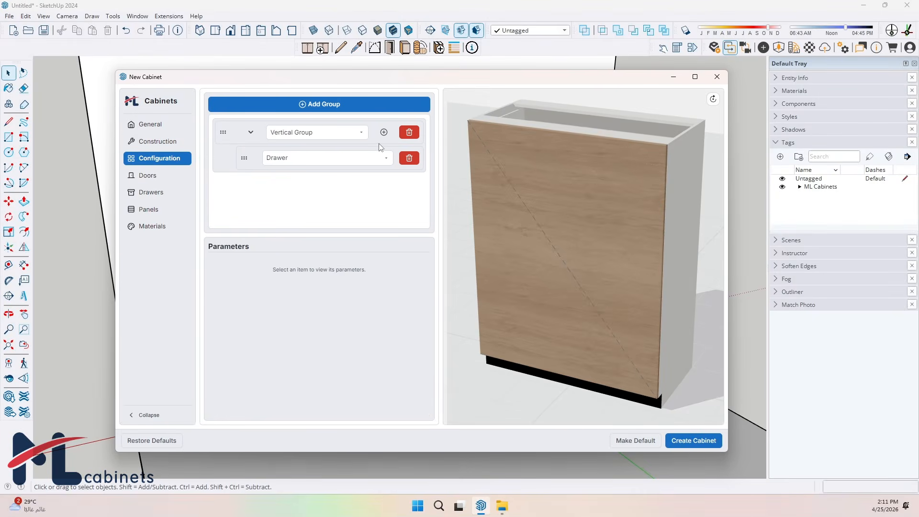
pyautogui.click(409, 159)
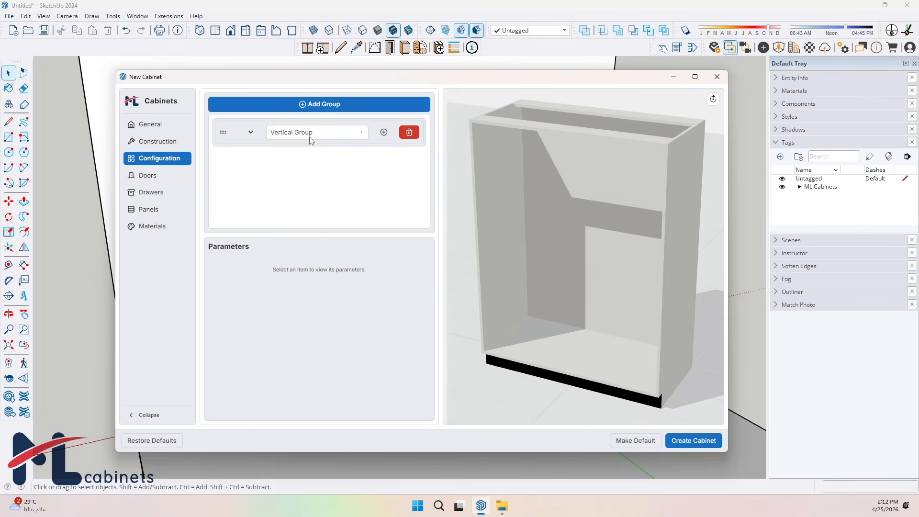
pyautogui.click(346, 108)
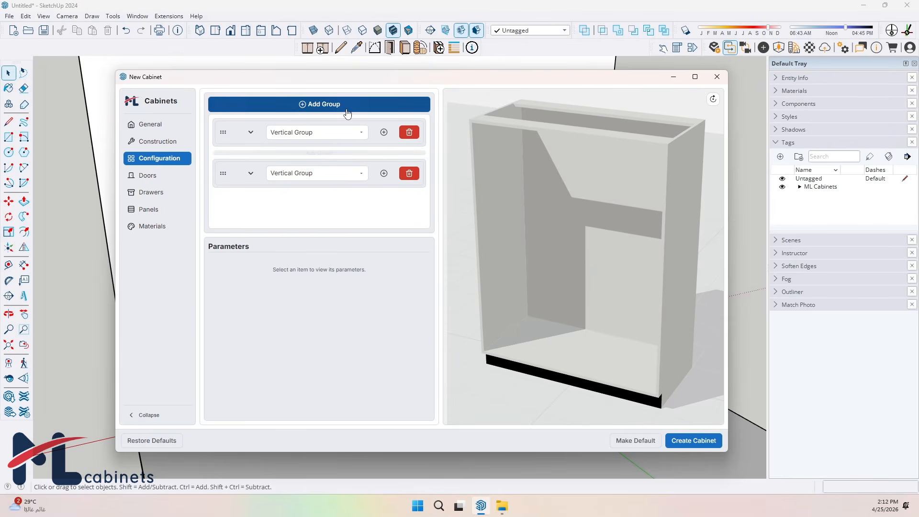
# Change the first group to Horizontal Group and add three items to it
pyautogui.click(285, 134)
pyautogui.click(289, 161)
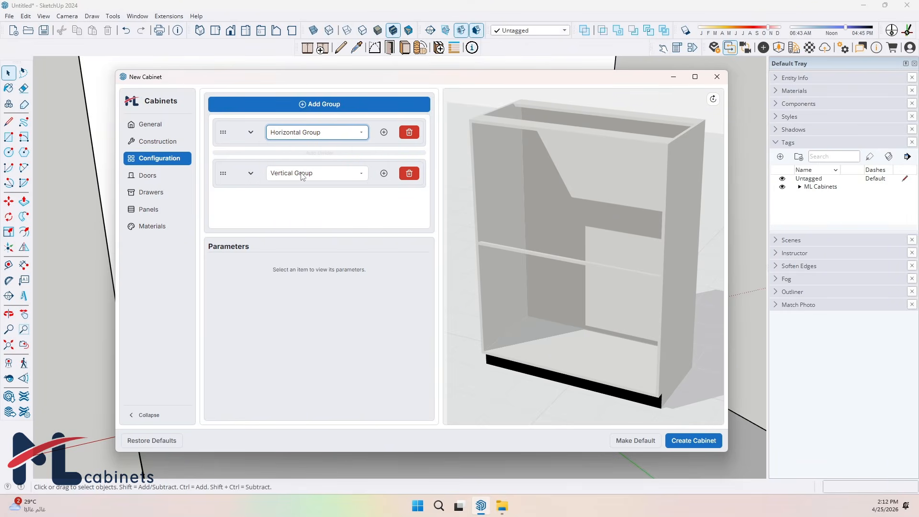
pyautogui.moveTo(498, 244); pyautogui.dragTo(514, 237)
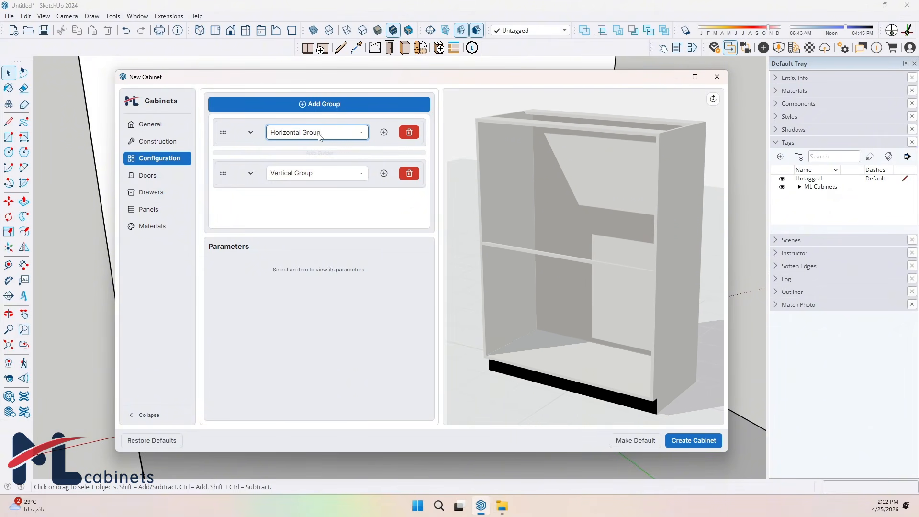
pyautogui.click(383, 132)
pyautogui.click(383, 133)
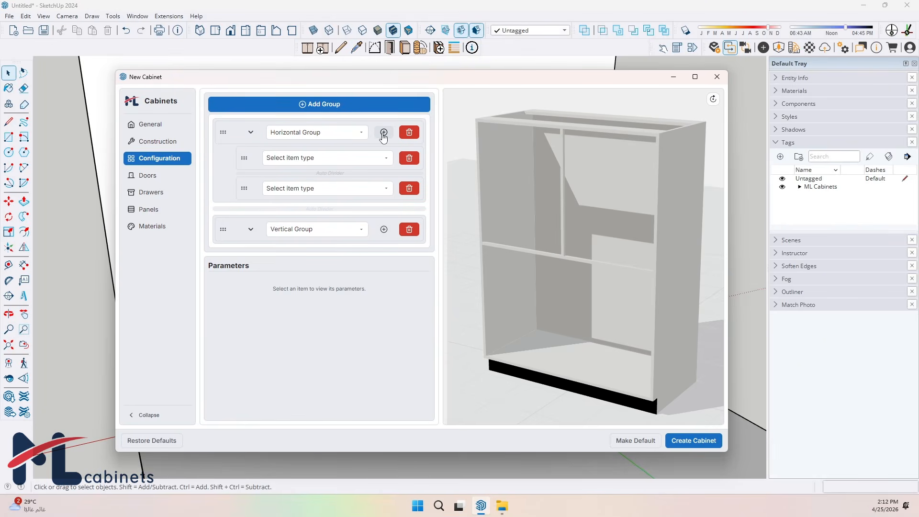
pyautogui.click(383, 133)
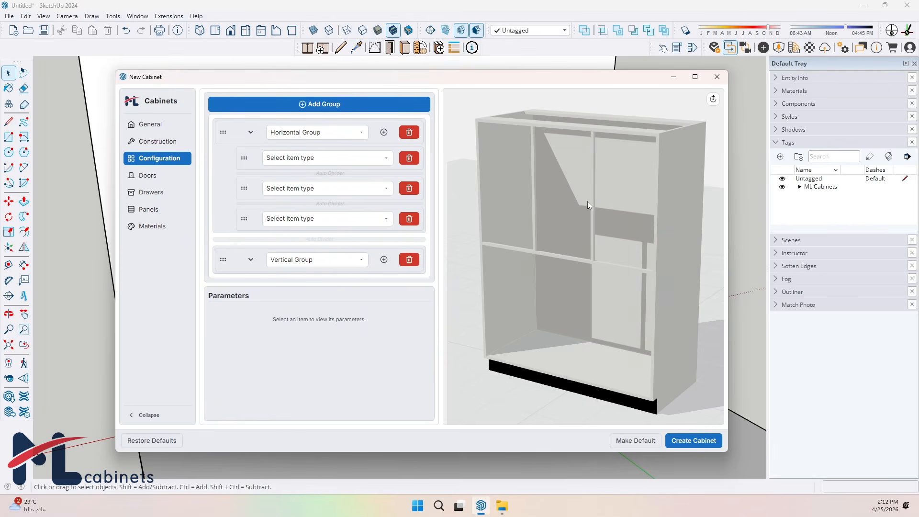
# Add three items to the lower vertical group
pyautogui.click(250, 133)
pyautogui.click(384, 173)
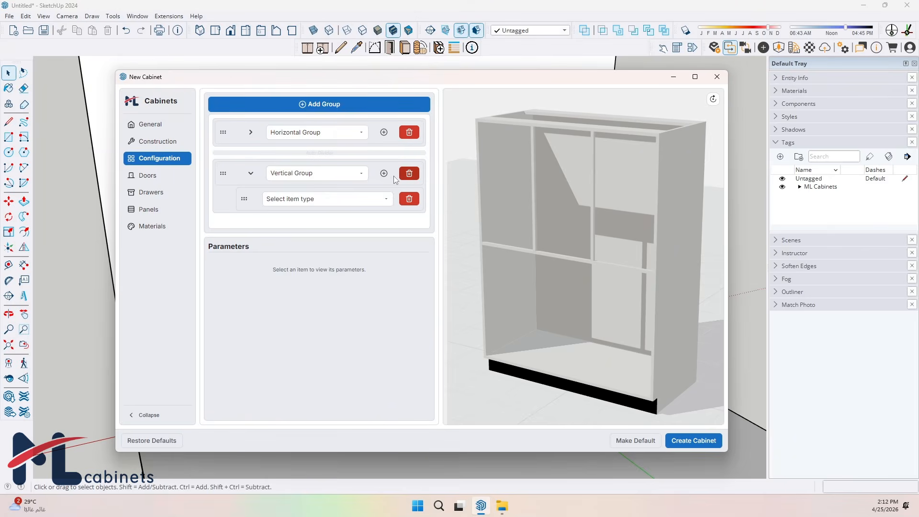
pyautogui.click(385, 175)
pyautogui.click(384, 173)
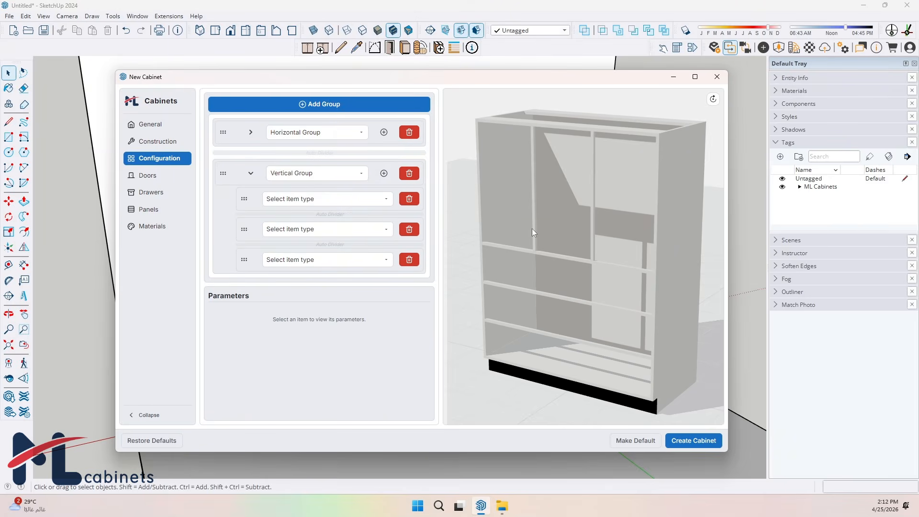
pyautogui.moveTo(549, 328); pyautogui.dragTo(573, 321)
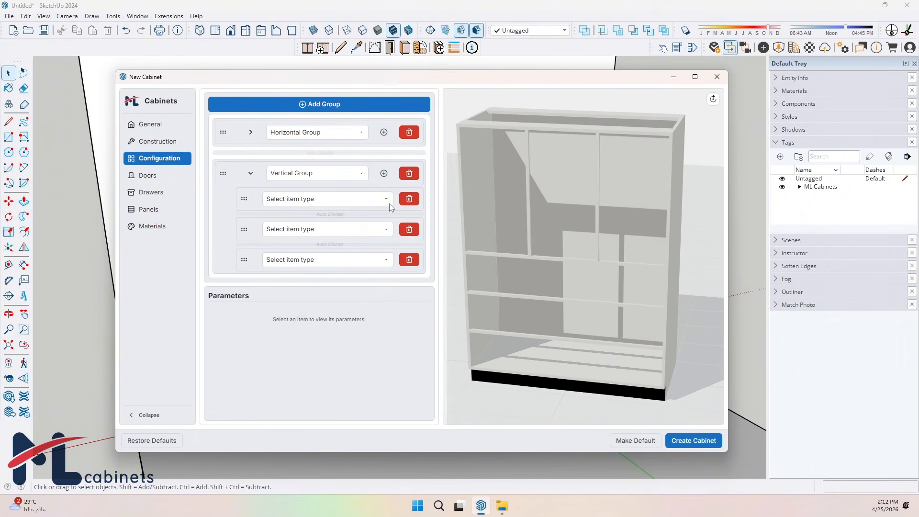
# Assign the Opening type to all three items of the horizontal group
pyautogui.click(251, 132)
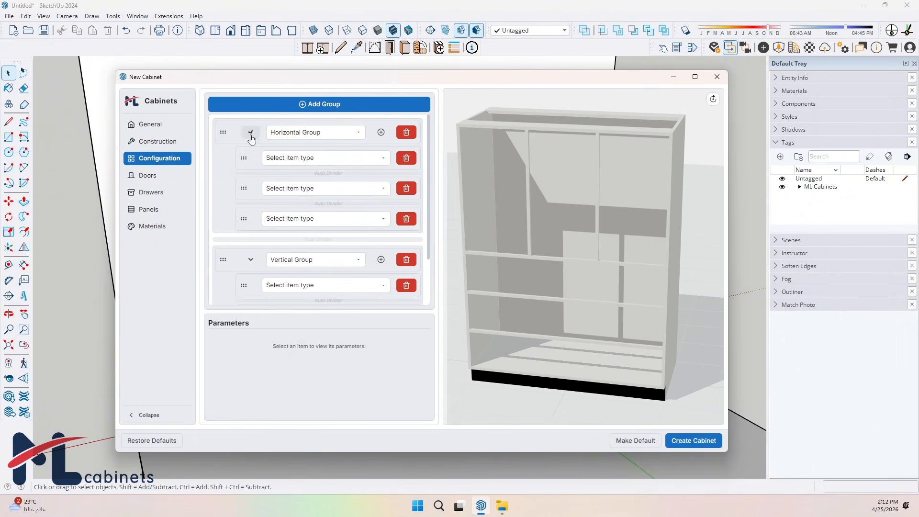
pyautogui.click(286, 160)
pyautogui.click(277, 161)
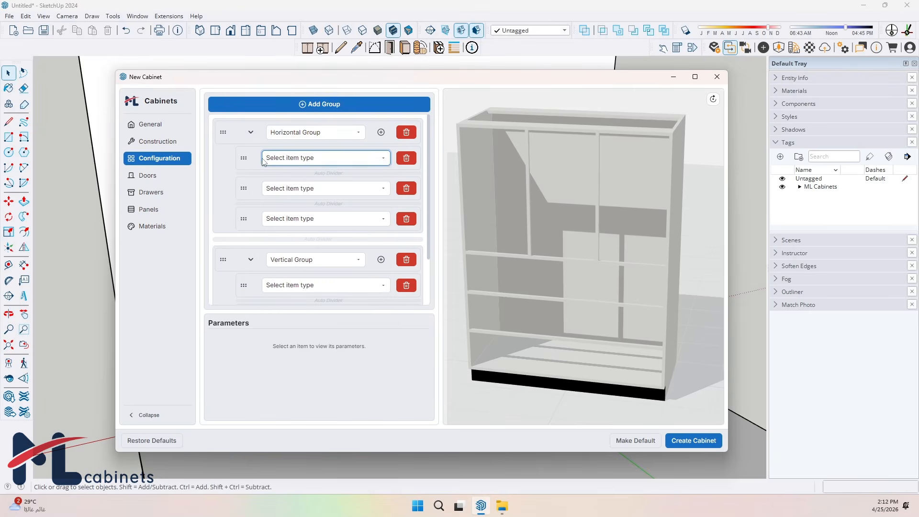
pyautogui.click(257, 162)
pyautogui.click(302, 159)
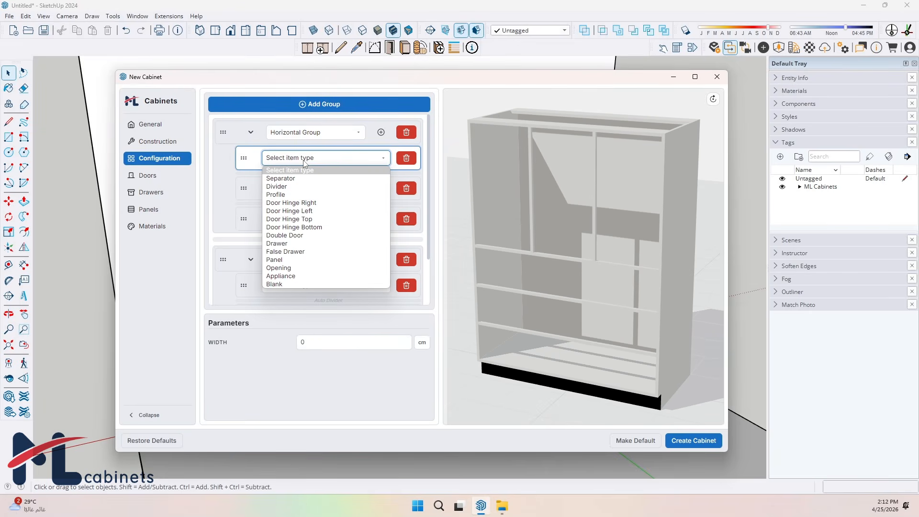
pyautogui.click(291, 268)
pyautogui.click(299, 188)
pyautogui.click(295, 298)
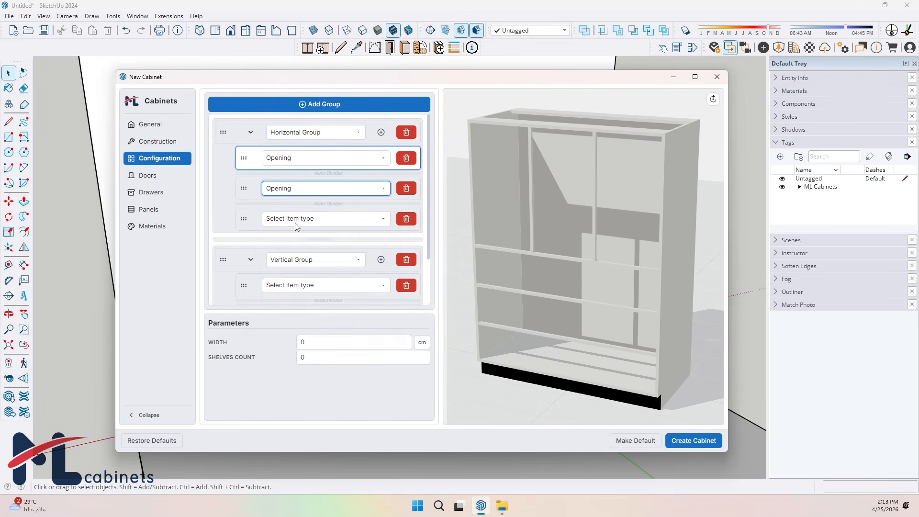
pyautogui.click(297, 219)
pyautogui.click(293, 329)
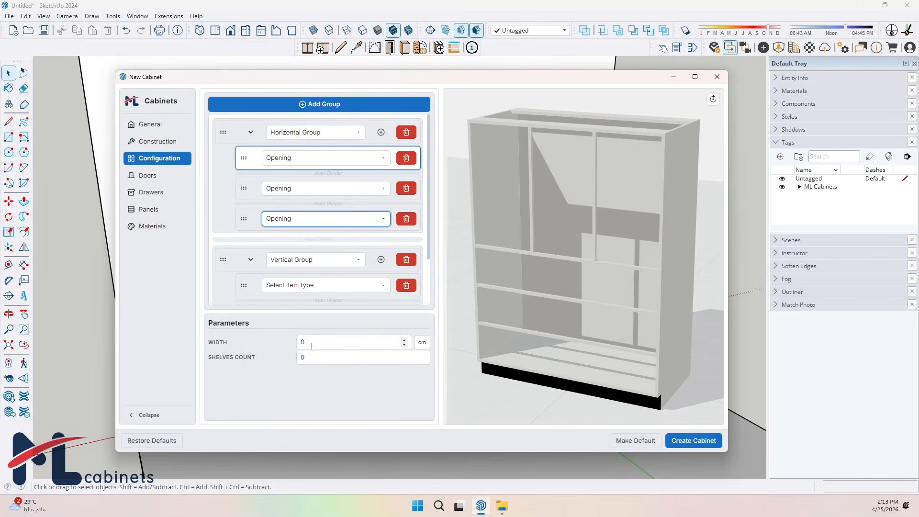
# Set the width of the horizontal group's first opening to 45 cm and check the other two openings
pyautogui.moveTo(311, 346); pyautogui.dragTo(295, 345)
pyautogui.write('45')
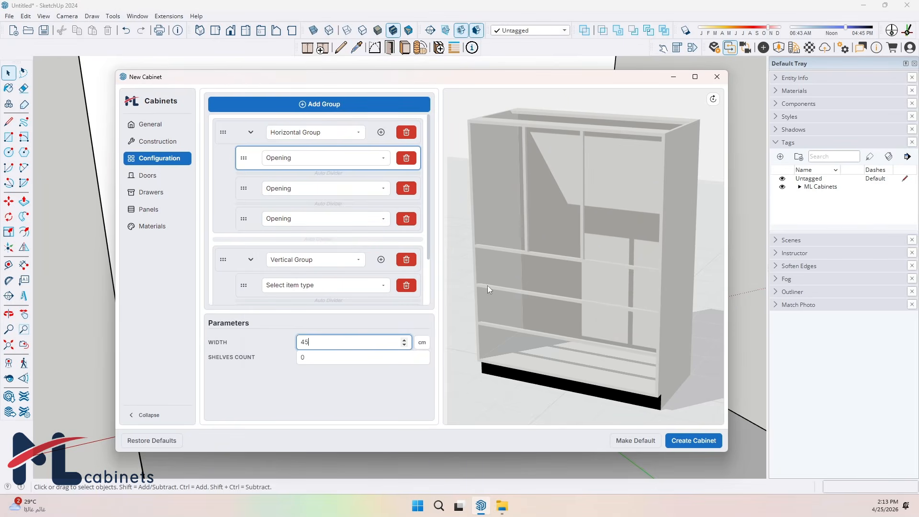
pyautogui.moveTo(487, 285); pyautogui.dragTo(536, 277)
pyautogui.click(253, 188)
pyautogui.click(255, 223)
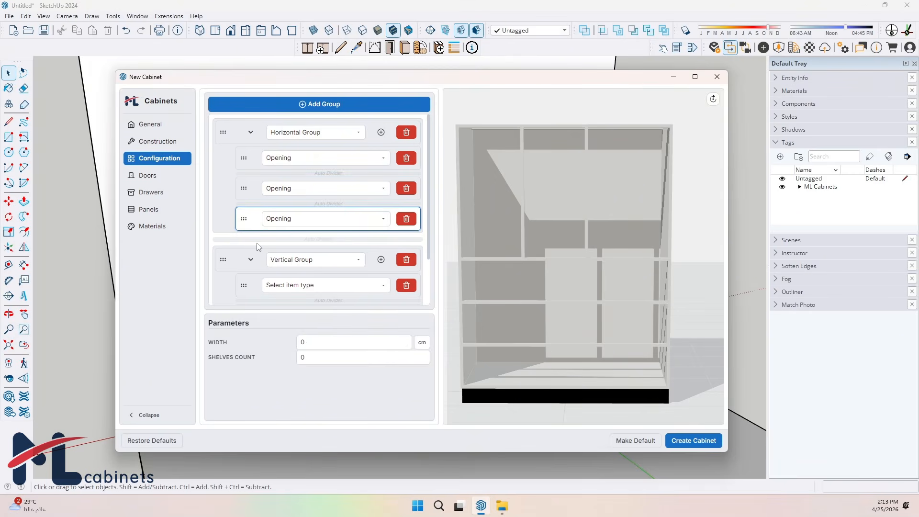
pyautogui.moveTo(531, 259); pyautogui.dragTo(565, 297)
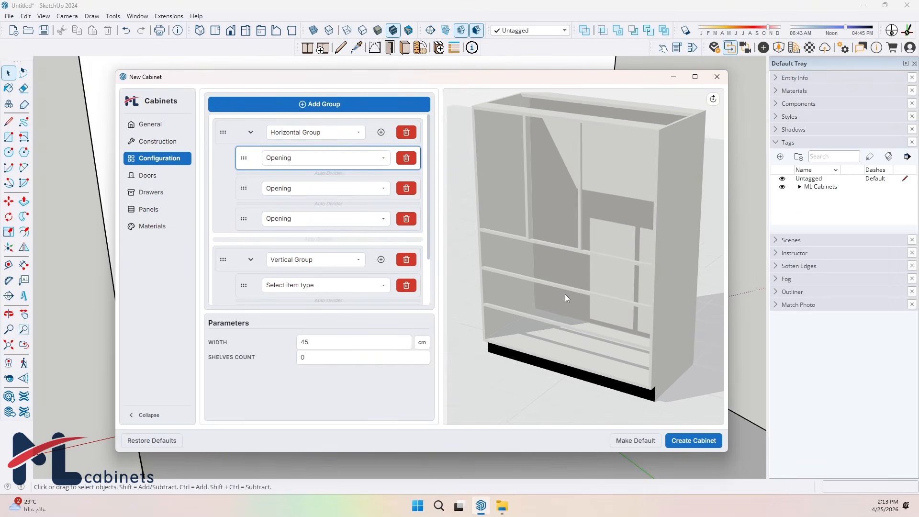
# Assign the Opening type to all three items of the vertical group
pyautogui.scroll(-2, 294, 250)
pyautogui.click(296, 227)
pyautogui.click(278, 336)
pyautogui.click(292, 256)
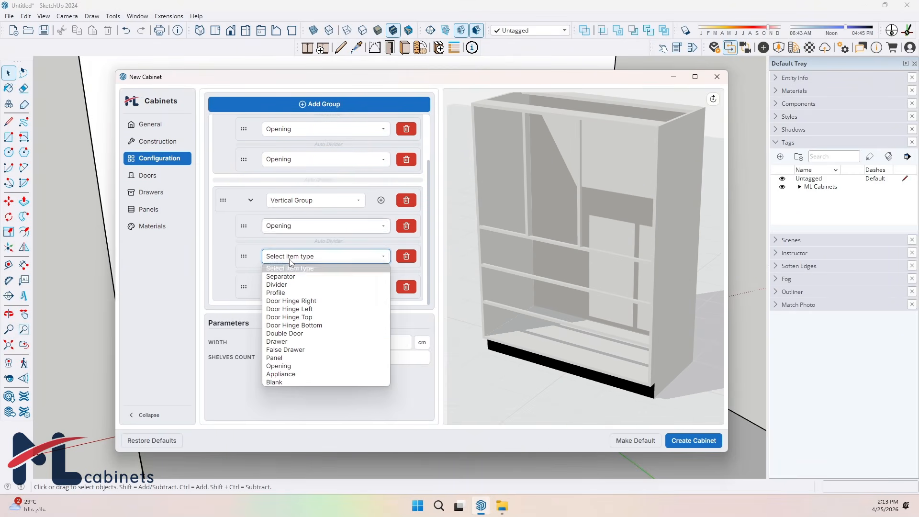
pyautogui.click(279, 366)
pyautogui.click(292, 286)
pyautogui.click(280, 396)
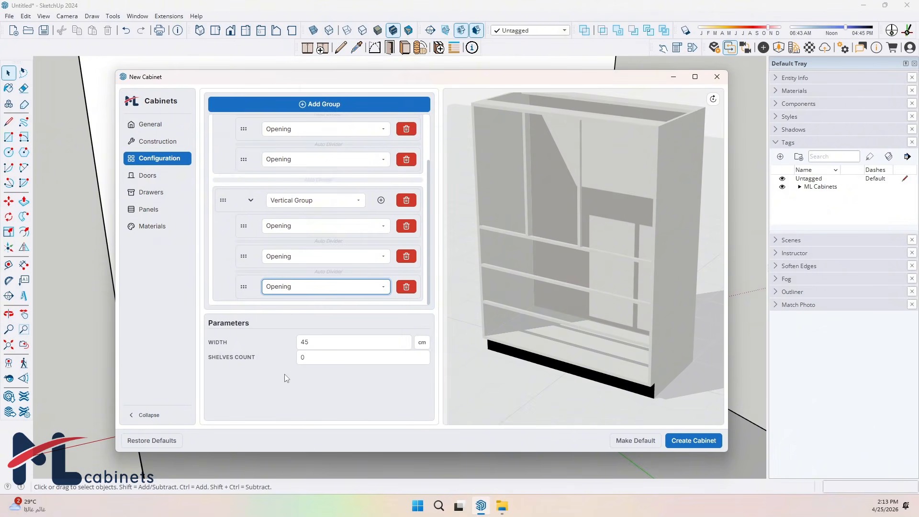
# Set the height of the vertical group's first opening to 16 cm
pyautogui.click(254, 229)
pyautogui.doubleClick(303, 341)
pyautogui.write('16')
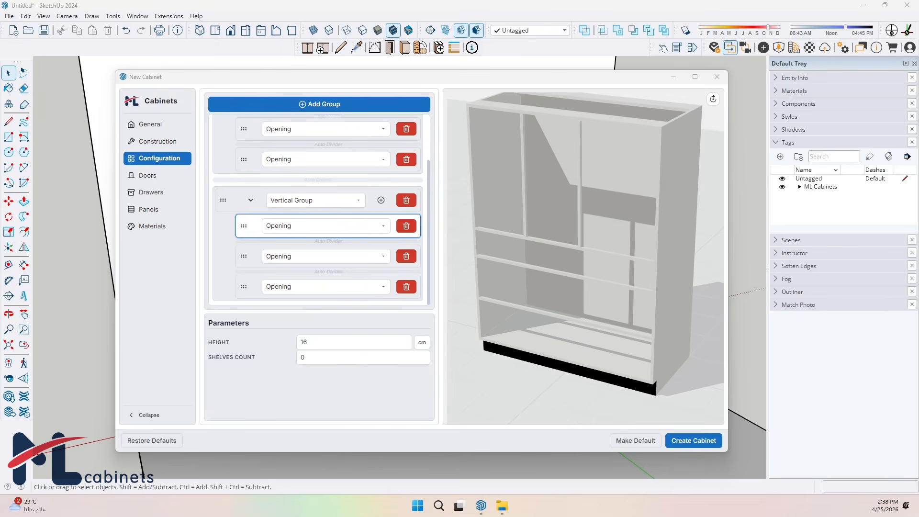
# Collapse the vertical and horizontal groups in the configuration list and inspect the cabinet preview
pyautogui.click(552, 369)
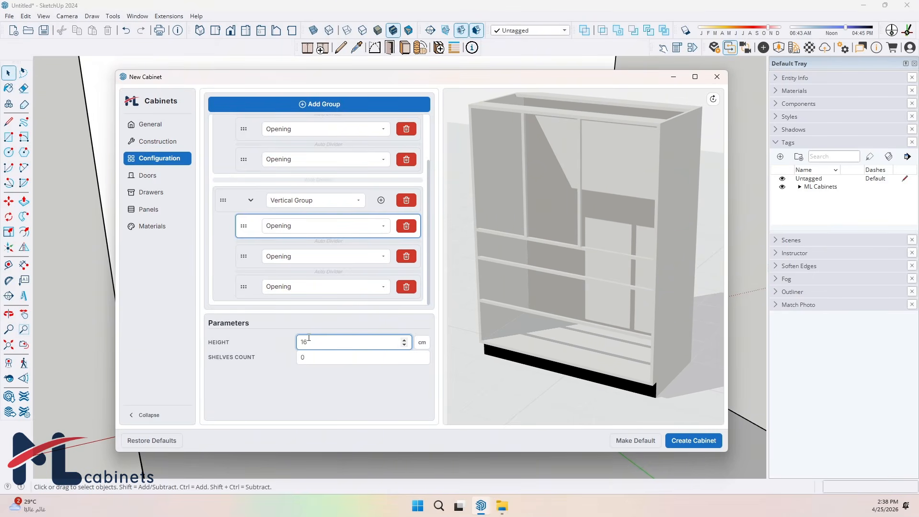
pyautogui.moveTo(542, 363); pyautogui.dragTo(524, 342)
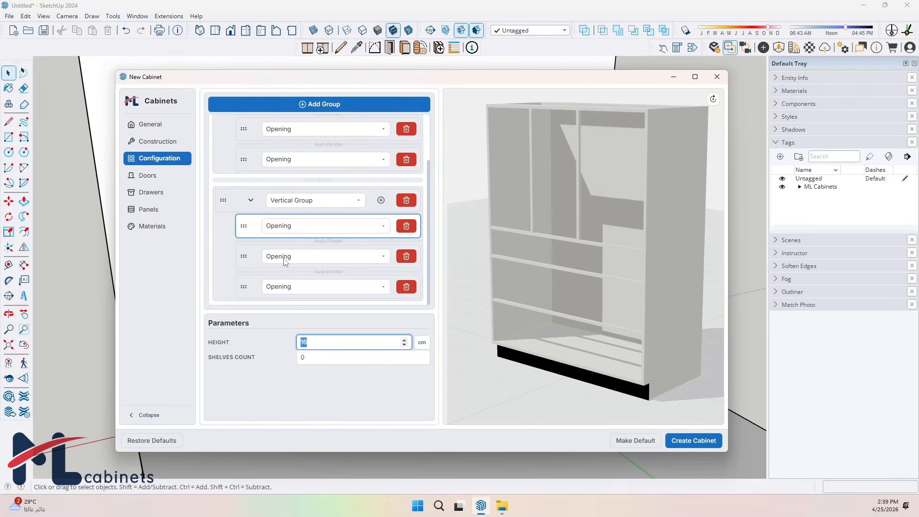
pyautogui.click(248, 205)
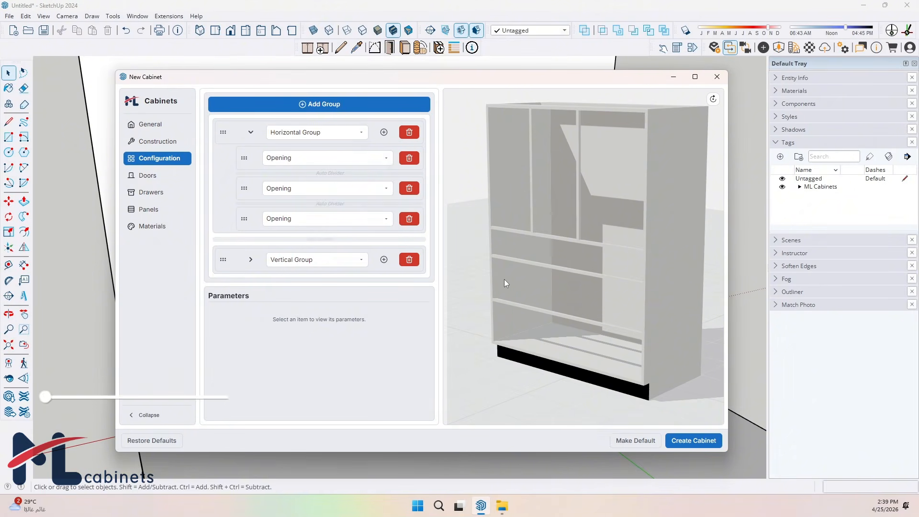
pyautogui.click(253, 138)
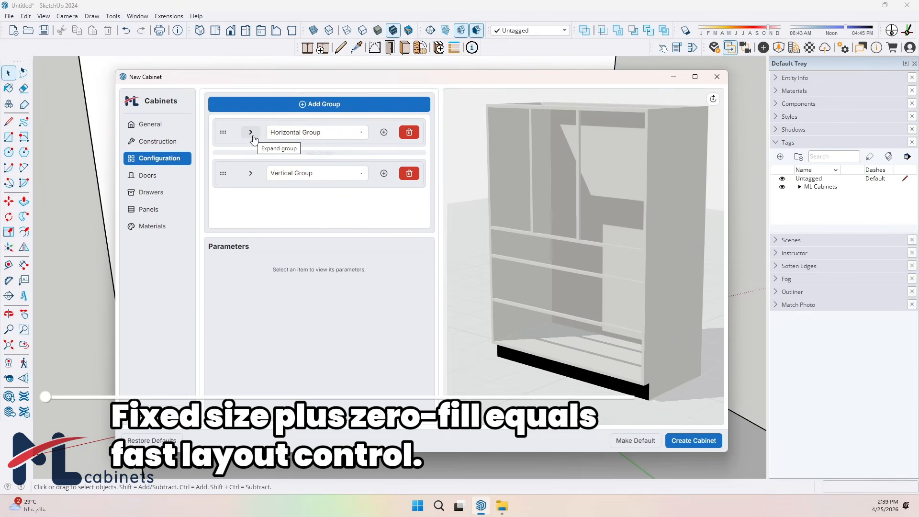
pyautogui.moveTo(521, 263); pyautogui.dragTo(546, 297)
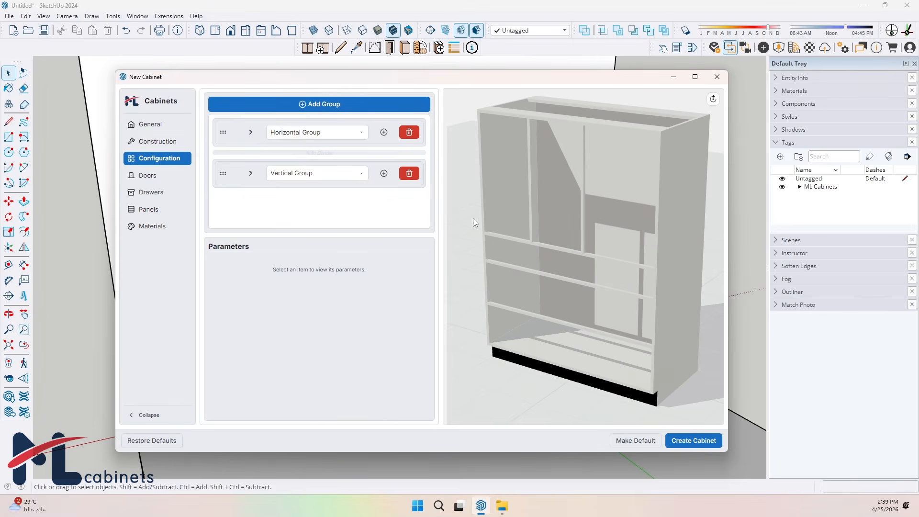
# Add a third group of type Separator and move it between the horizontal and vertical groups
pyautogui.click(343, 109)
pyautogui.click(328, 215)
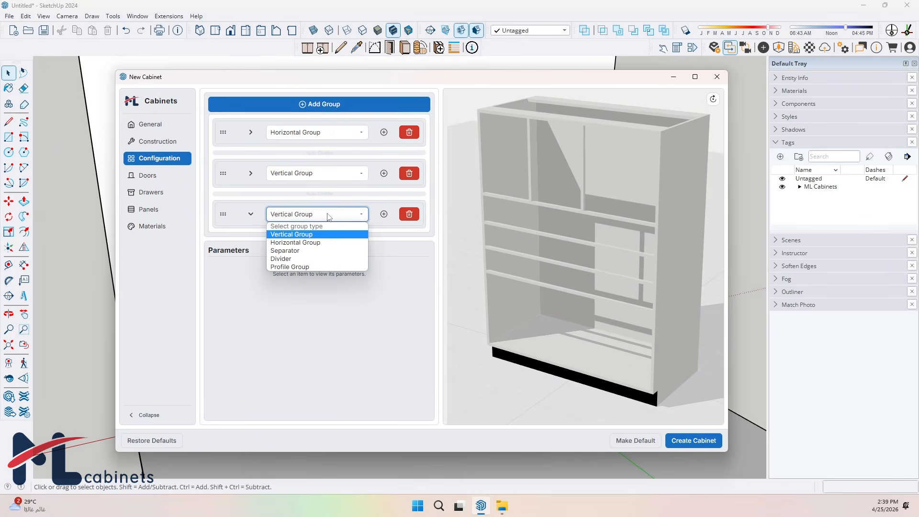
pyautogui.click(286, 251)
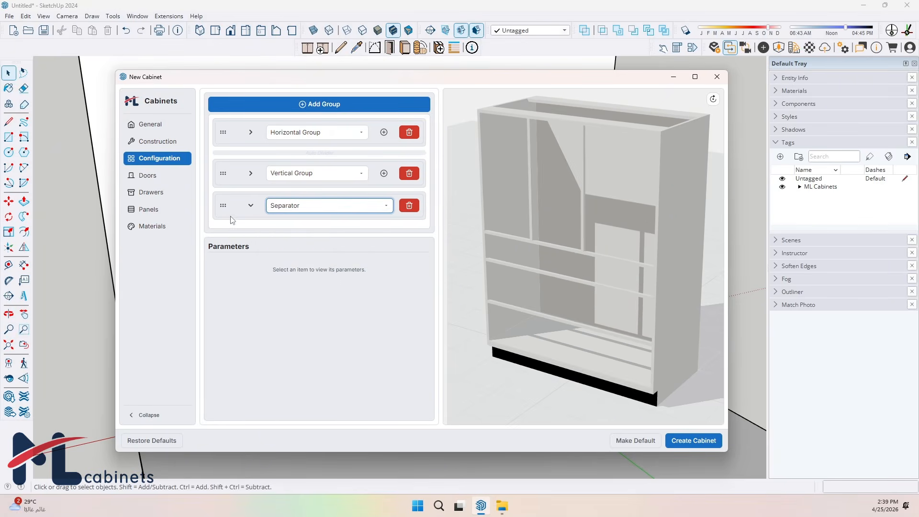
pyautogui.moveTo(224, 206); pyautogui.dragTo(261, 175)
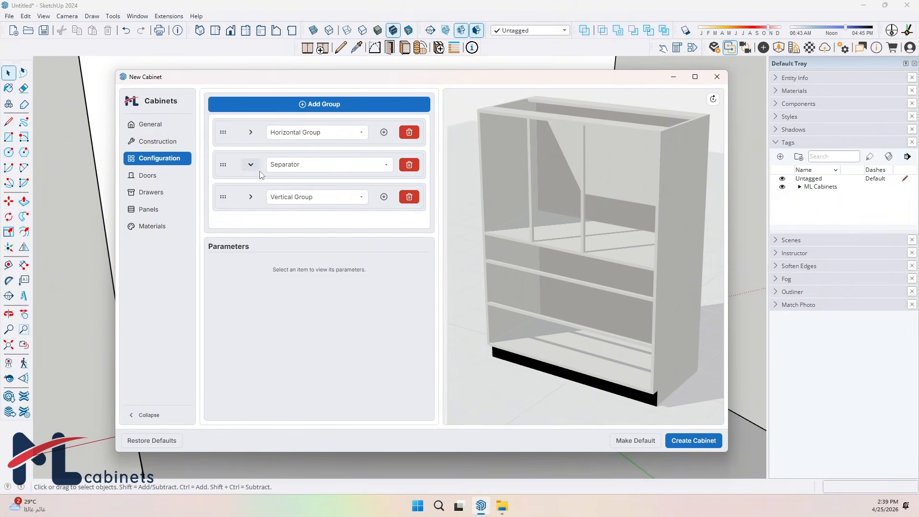
# Compare the Divider type with the Separator type for the element between the two groups, and return it to Separator
pyautogui.click(324, 170)
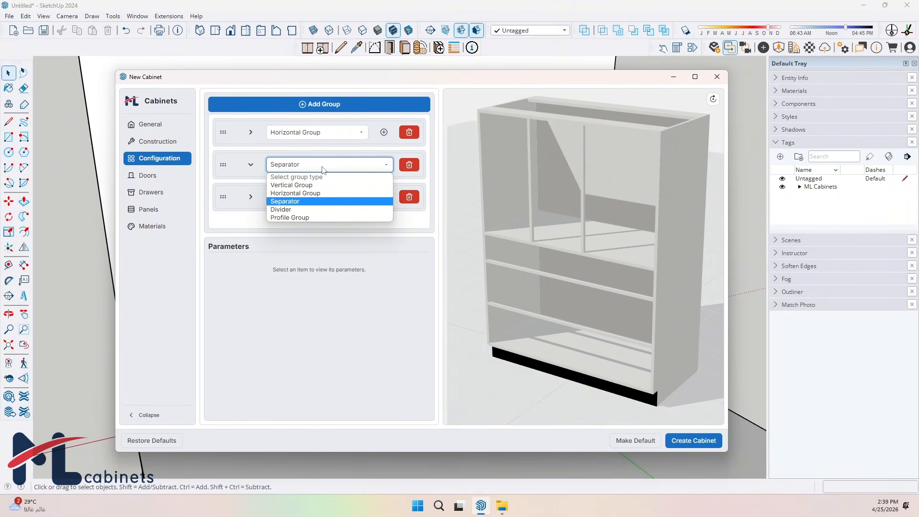
pyautogui.click(297, 212)
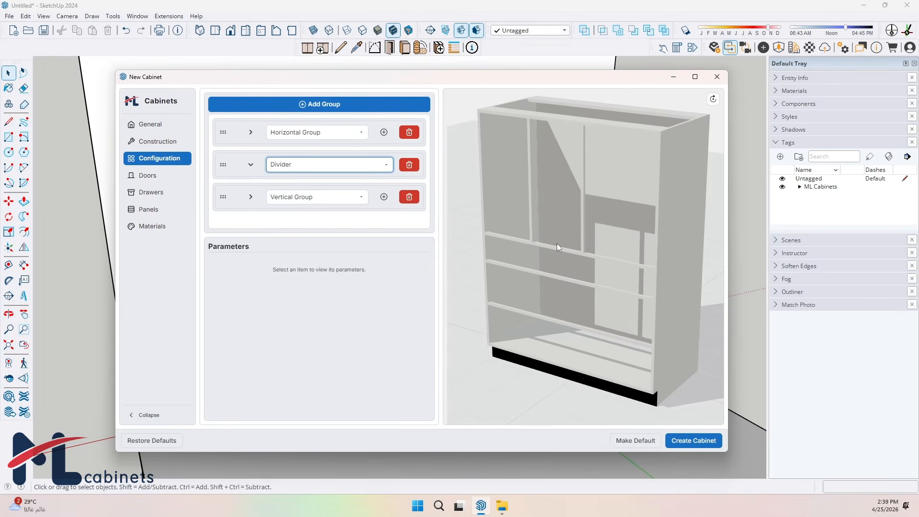
pyautogui.click(285, 164)
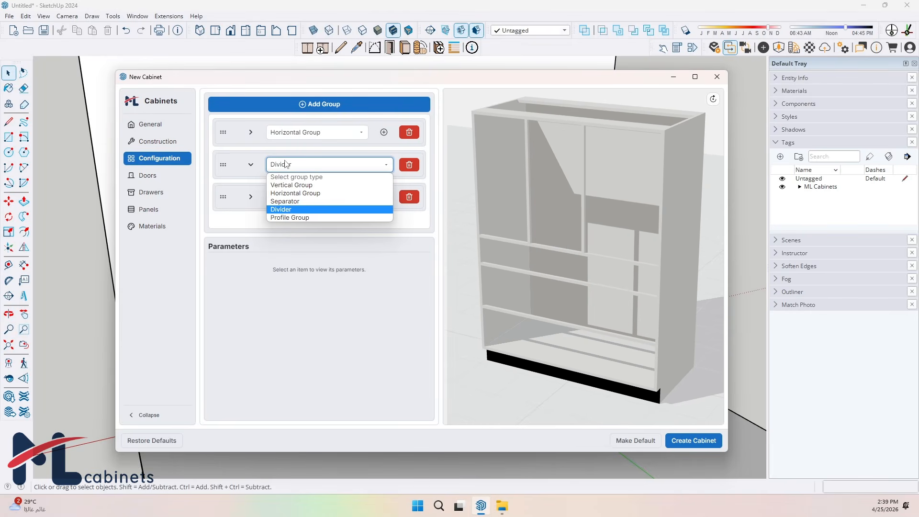
pyautogui.click(293, 201)
pyautogui.moveTo(586, 240); pyautogui.dragTo(531, 237)
# Add a Separator item to the horizontal group and place it between the first and second openings
pyautogui.click(250, 132)
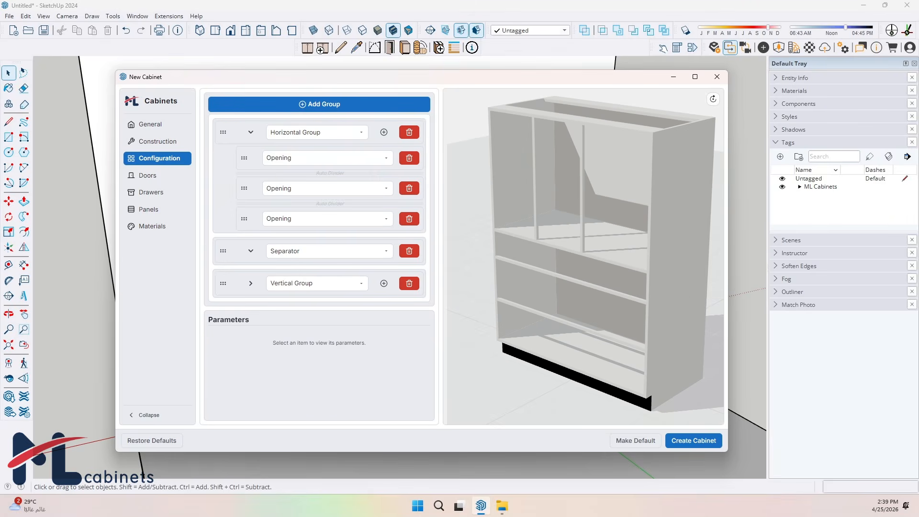
pyautogui.click(383, 132)
pyautogui.click(290, 245)
pyautogui.click(290, 270)
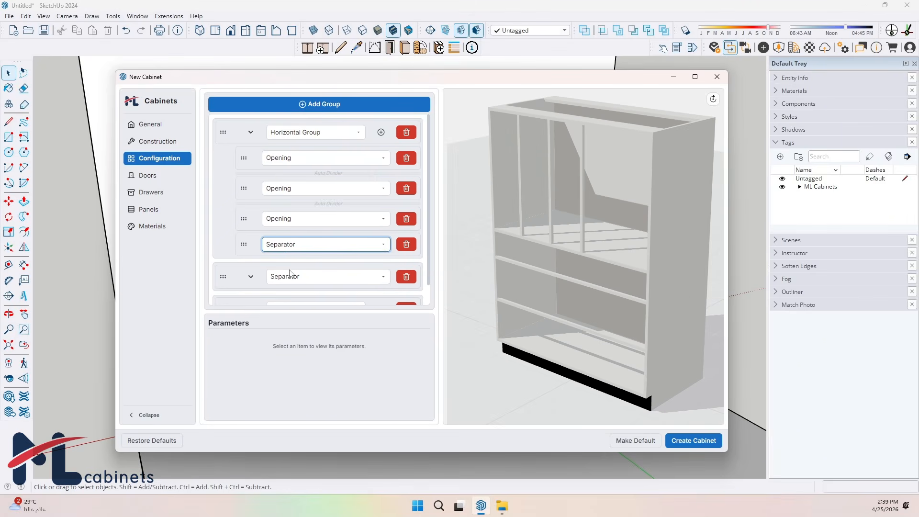
pyautogui.moveTo(244, 244); pyautogui.dragTo(244, 183)
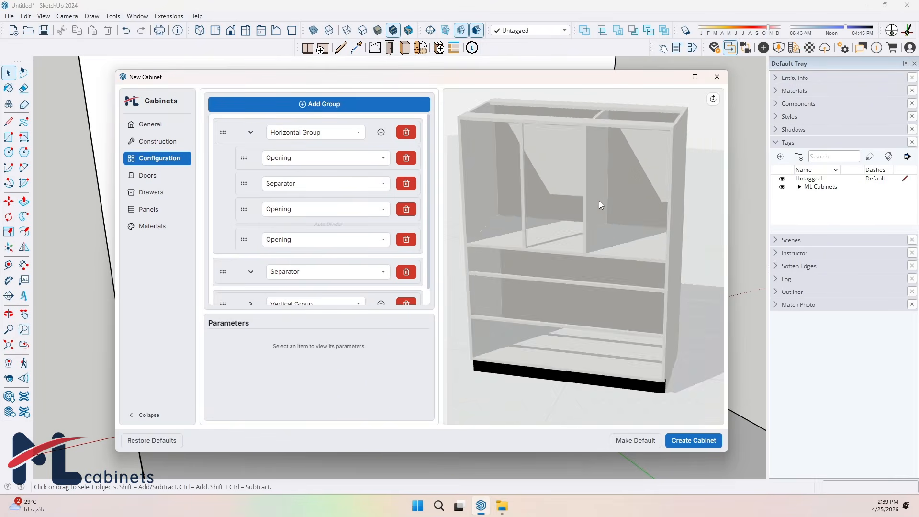
# Try the Divider type on the horizontal group's first separator and return it to Separator
pyautogui.moveTo(598, 200); pyautogui.dragTo(624, 201)
pyautogui.click(283, 184)
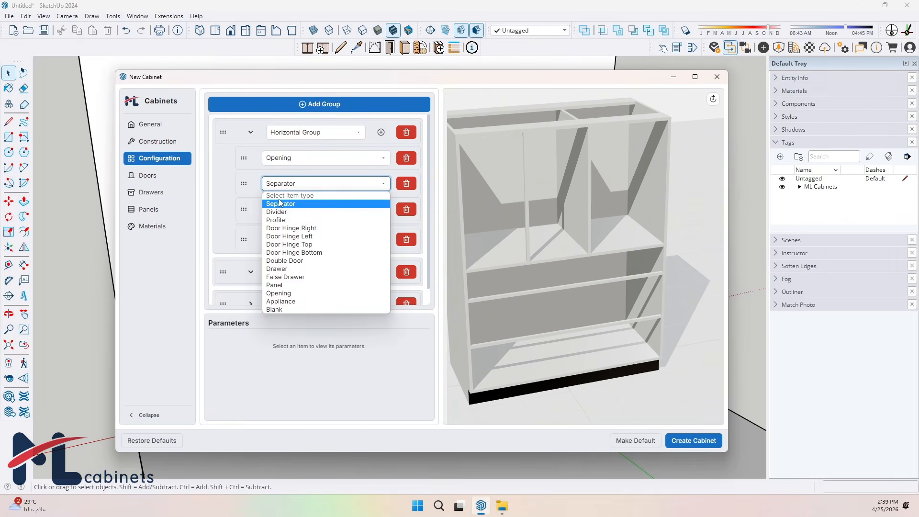
pyautogui.click(281, 211)
pyautogui.click(284, 186)
pyautogui.click(281, 203)
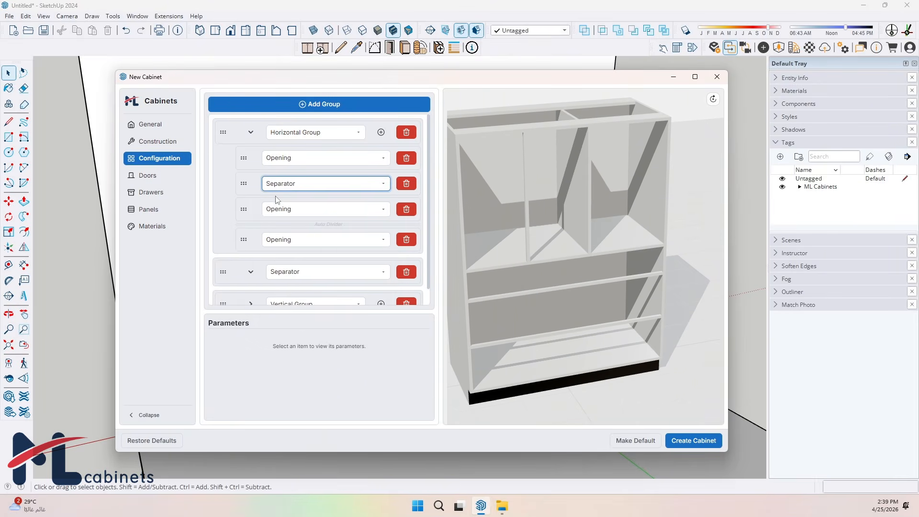
# Add another Separator item between the horizontal group's second and third openings, and collapse the group
pyautogui.click(381, 132)
pyautogui.click(282, 269)
pyautogui.click(281, 286)
pyautogui.moveTo(244, 265); pyautogui.dragTo(243, 229)
pyautogui.click(250, 132)
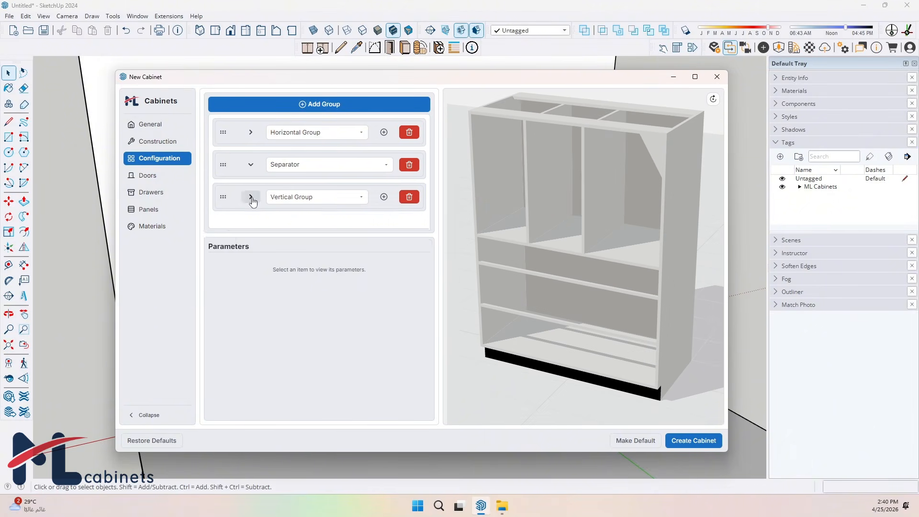
# Change all three openings of the vertical group to the Drawer type
pyautogui.click(250, 196)
pyautogui.click(290, 224)
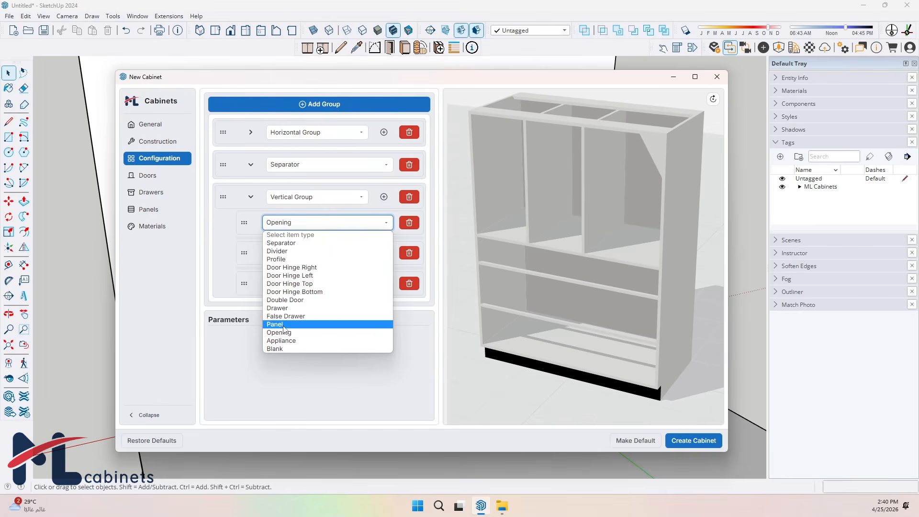
pyautogui.click(283, 307)
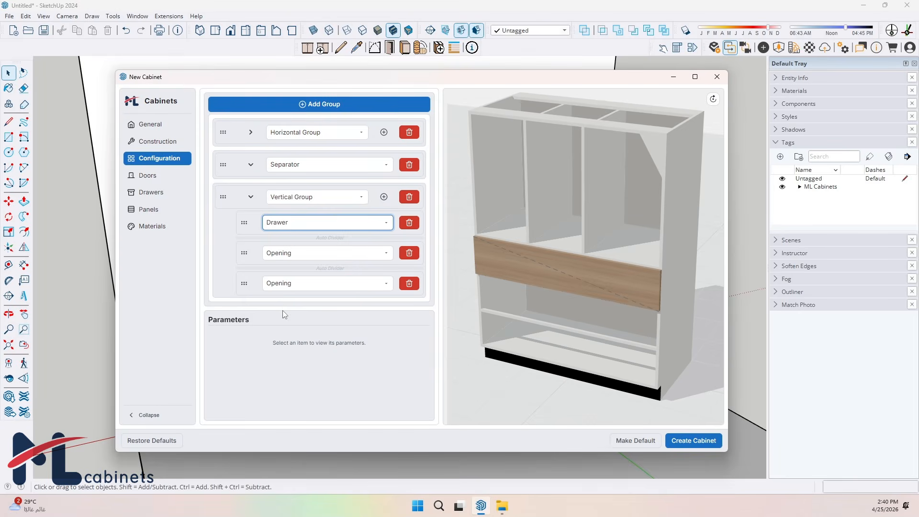
pyautogui.click(295, 256)
pyautogui.click(294, 338)
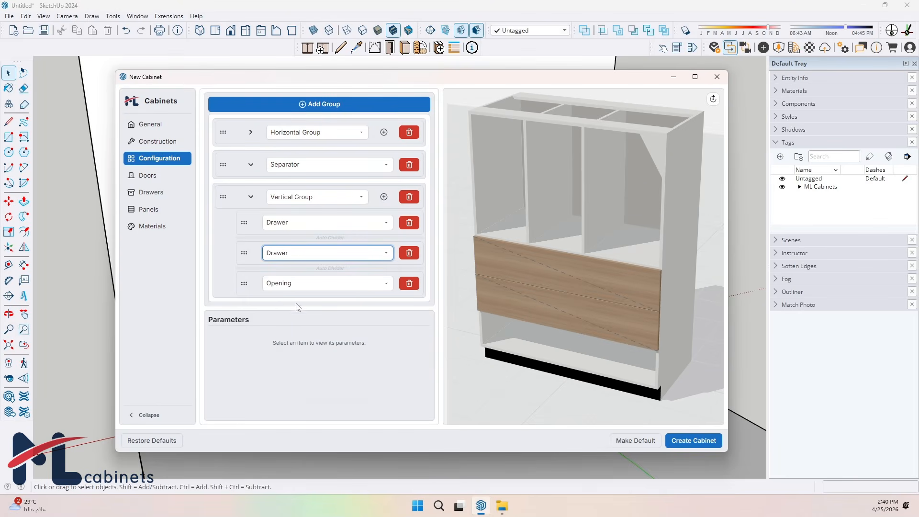
pyautogui.click(298, 284)
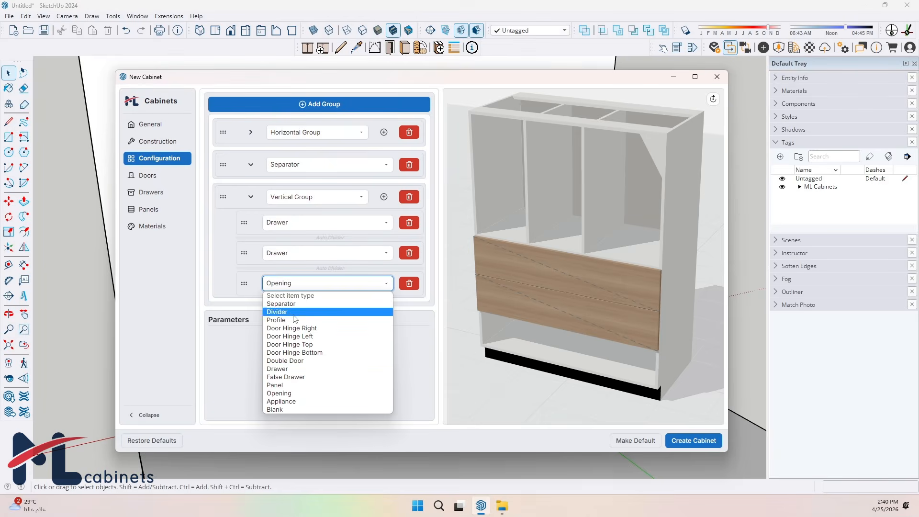
pyautogui.click(295, 369)
pyautogui.moveTo(533, 369); pyautogui.dragTo(559, 340)
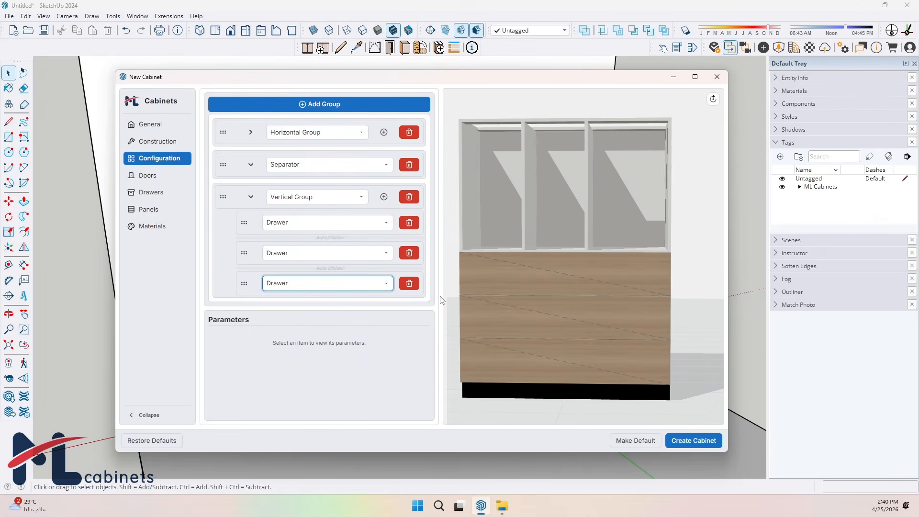
# Set the height of the vertical group's first drawer to 16 cm
pyautogui.click(261, 226)
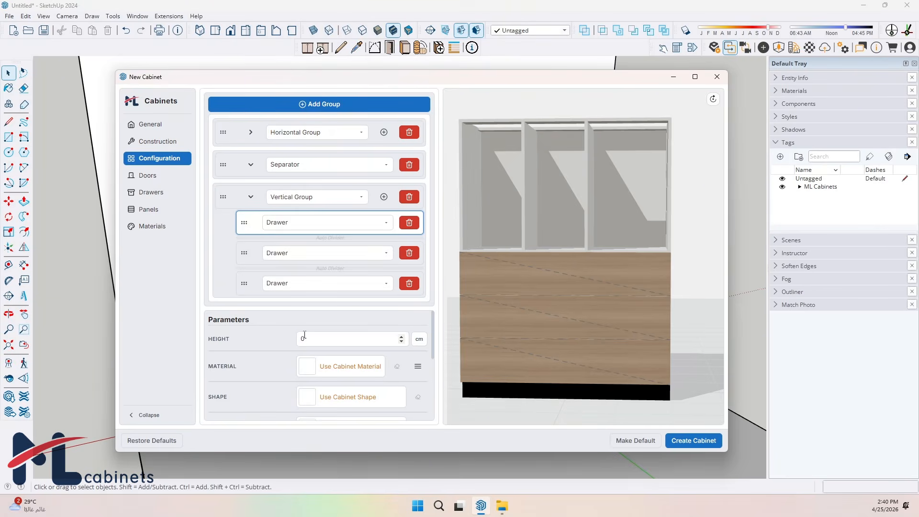
pyautogui.moveTo(305, 335); pyautogui.dragTo(298, 333)
pyautogui.write('16')
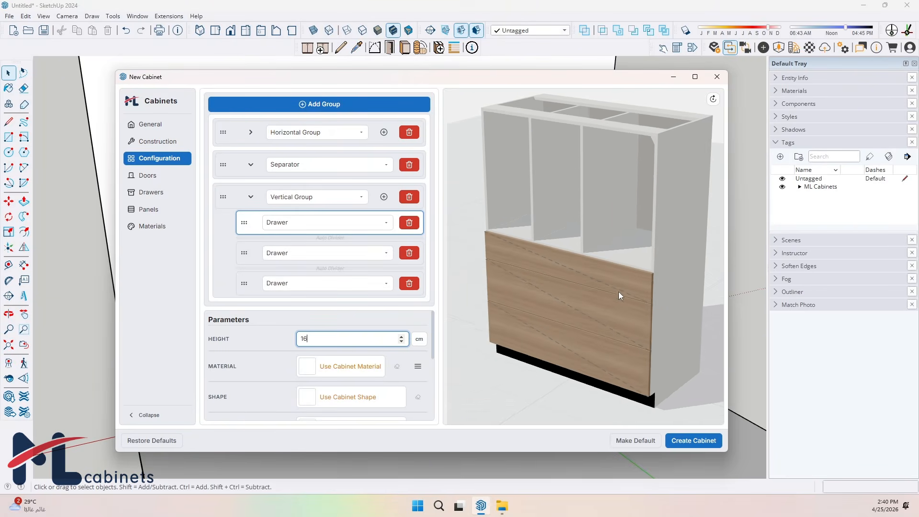
# Slide the drawers open and closed in the cabinet preview to check how they work
pyautogui.click(616, 301)
pyautogui.click(633, 330)
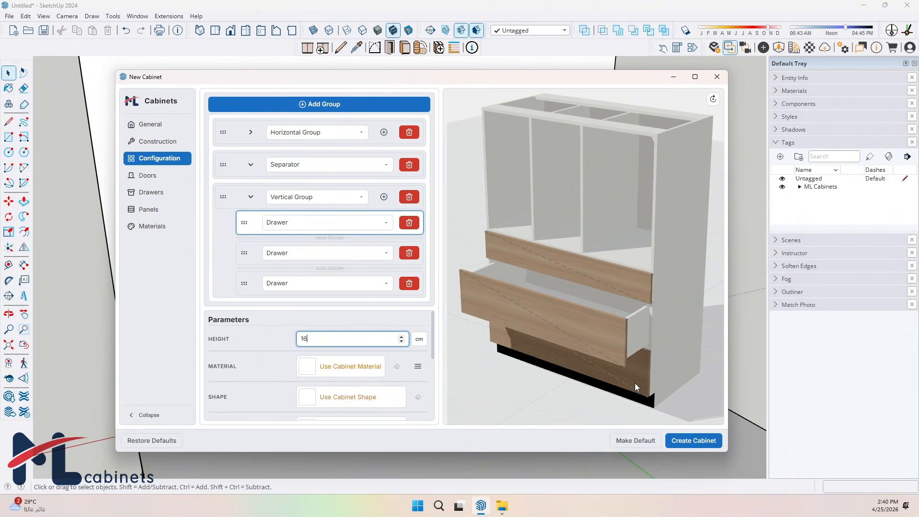
pyautogui.click(634, 383)
pyautogui.click(596, 381)
pyautogui.click(595, 330)
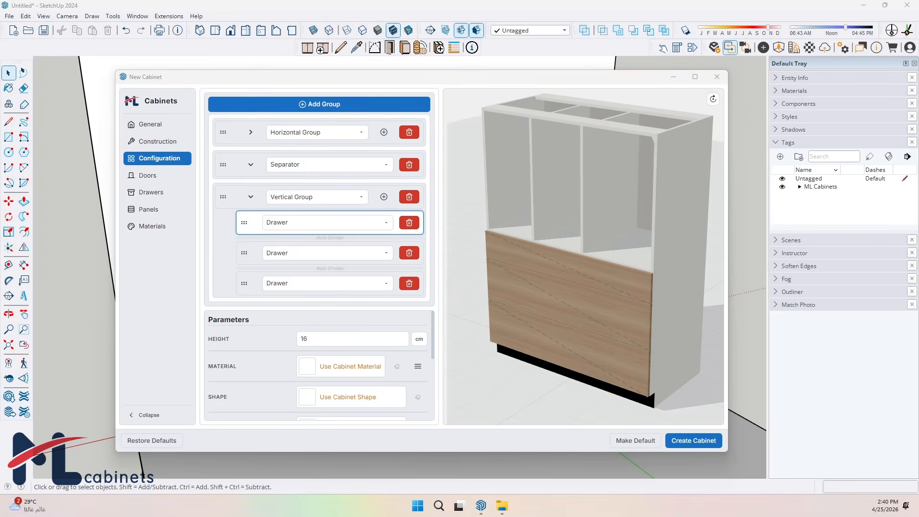
# Change the horizontal group's first opening to Door Hinge Right and its last opening to Door Hinge Left
pyautogui.click(251, 132)
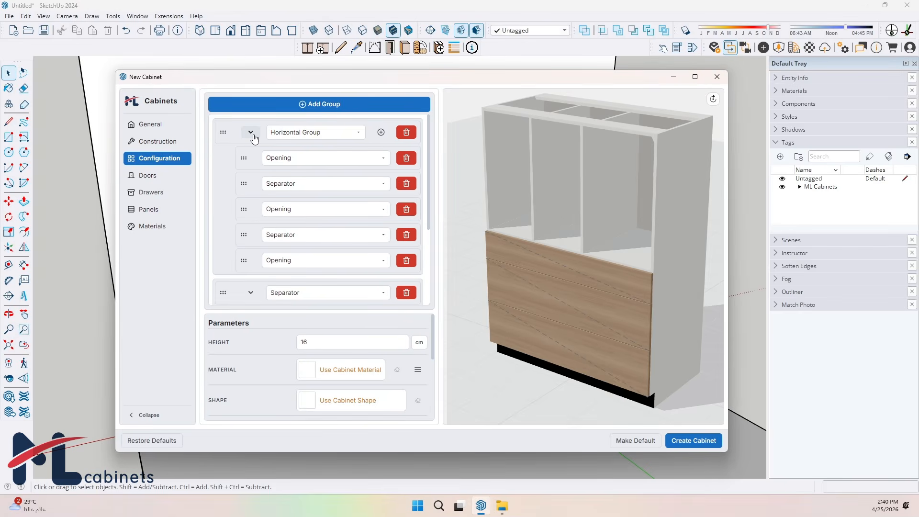
pyautogui.click(283, 158)
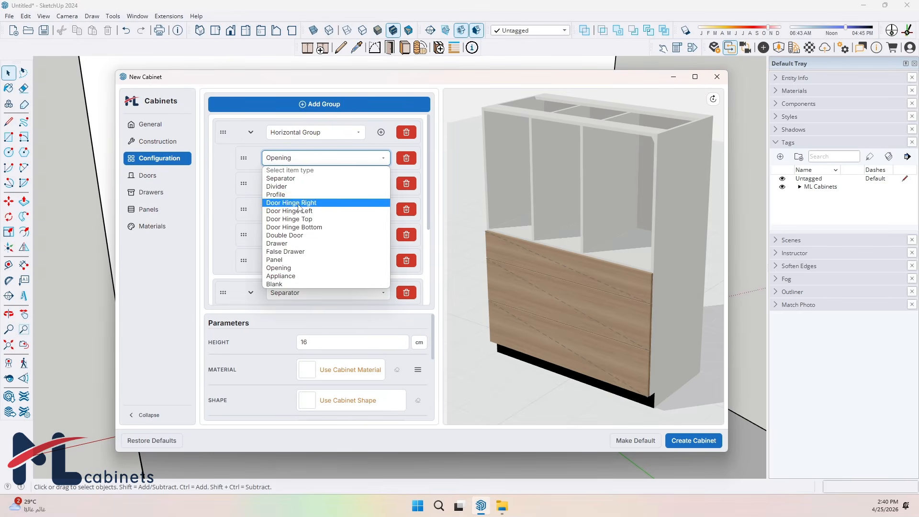
pyautogui.click(294, 203)
pyautogui.click(276, 261)
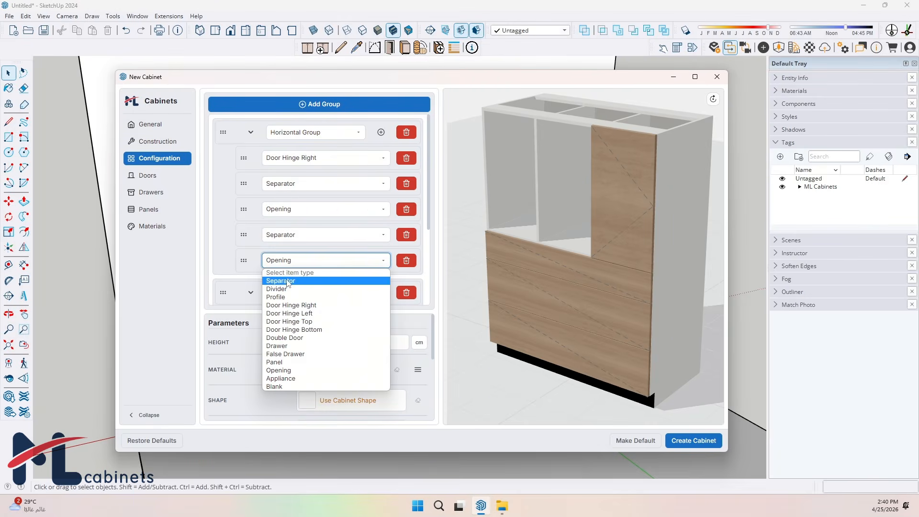
pyautogui.click(291, 316)
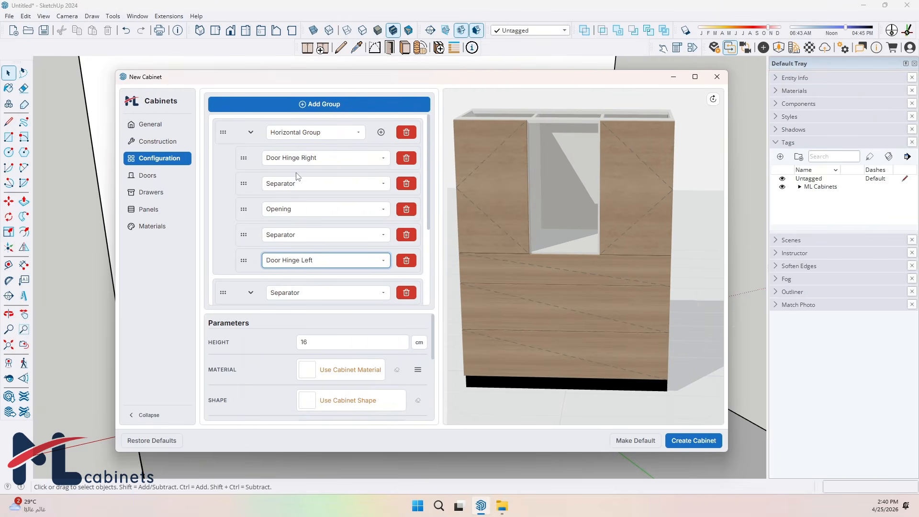
# Set the Door Hinge Right item's width to 45 cm and try an opening amount of 50% before settling on 100%
pyautogui.click(261, 162)
pyautogui.write('45')
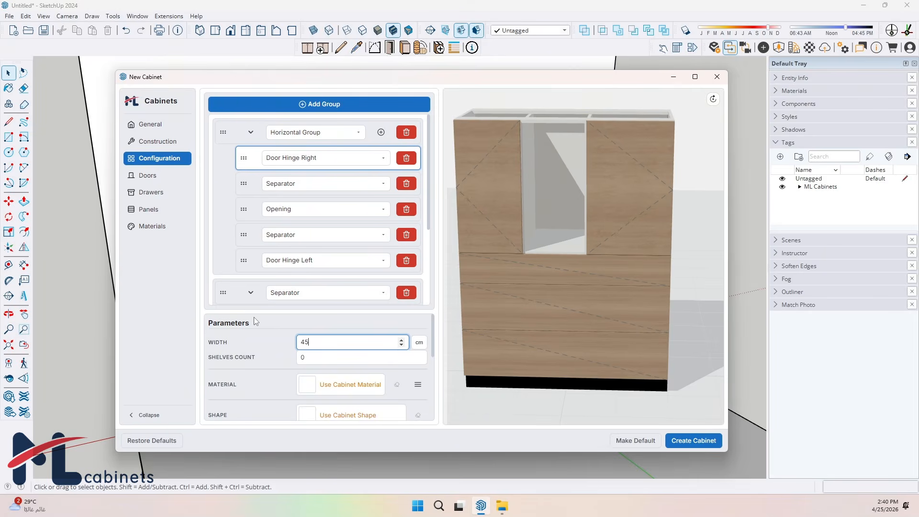
pyautogui.scroll(-5, 401, 354)
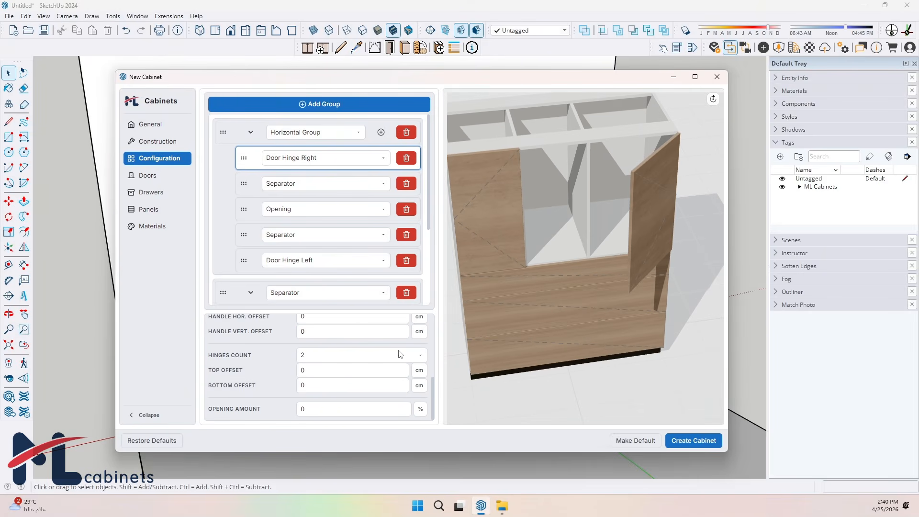
pyautogui.doubleClick(318, 412)
pyautogui.write('50')
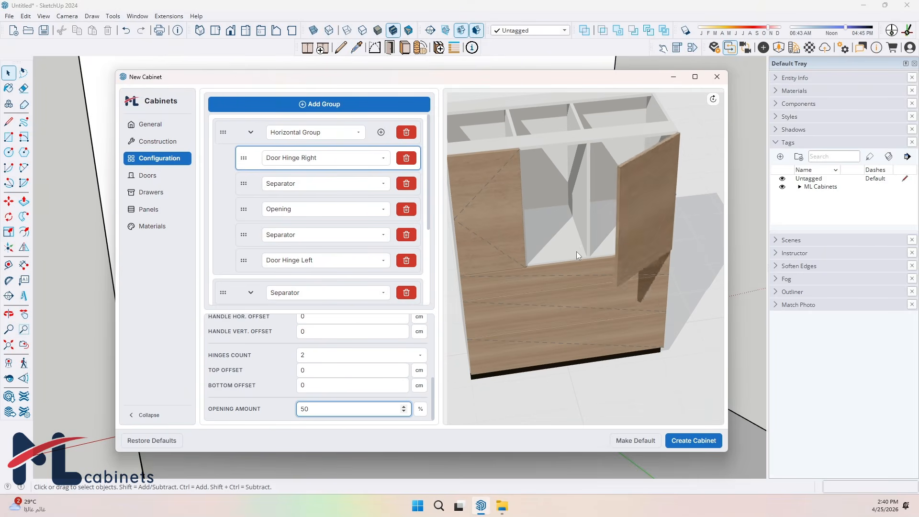
pyautogui.write('100')
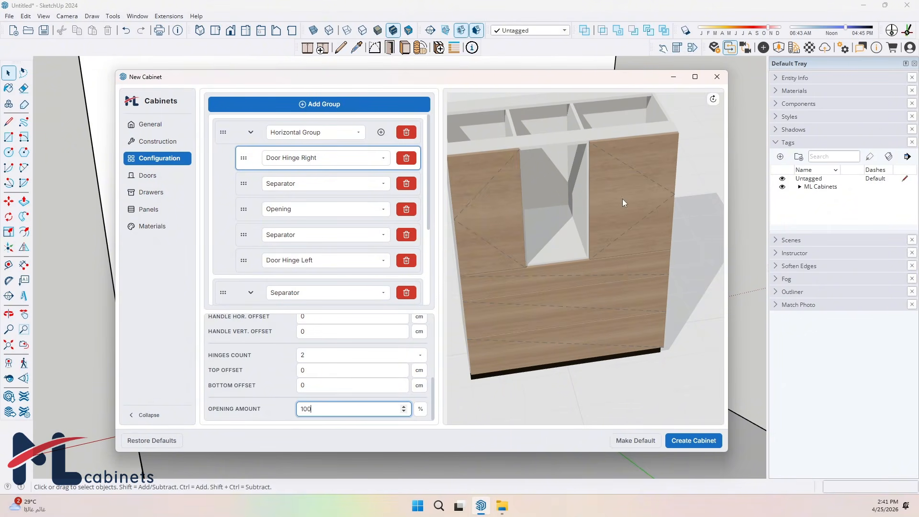
# Set the shelves count of the horizontal group's middle Opening to 2
pyautogui.click(262, 211)
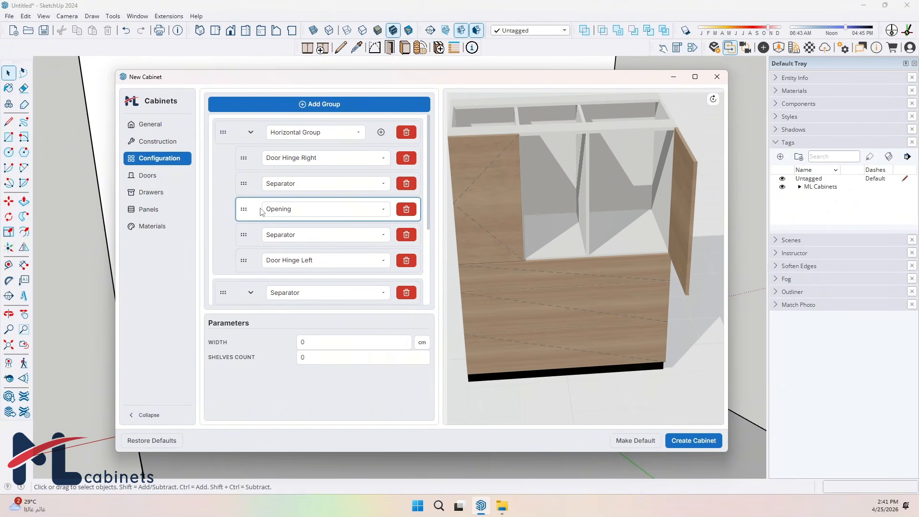
pyautogui.click(421, 356)
pyautogui.click(421, 356)
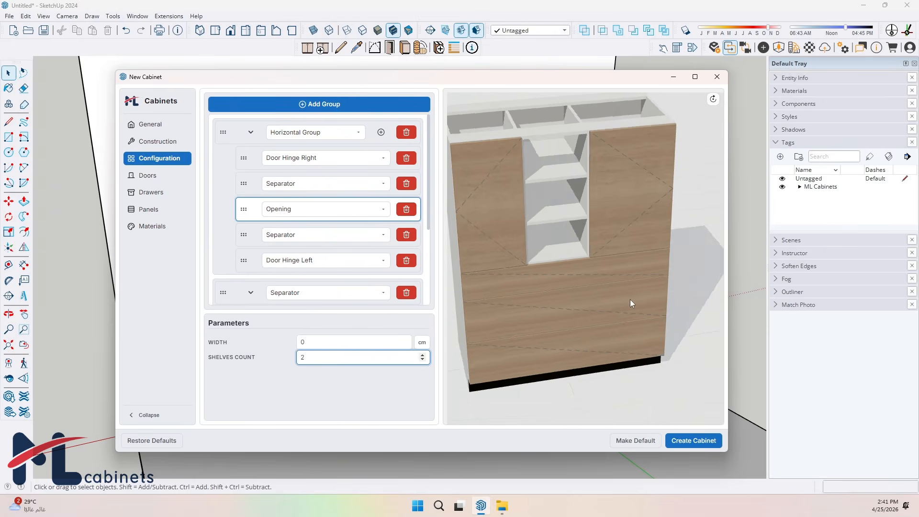
# Set the shelves count to 1 for both the Door Hinge Right and Door Hinge Left items
pyautogui.click(261, 163)
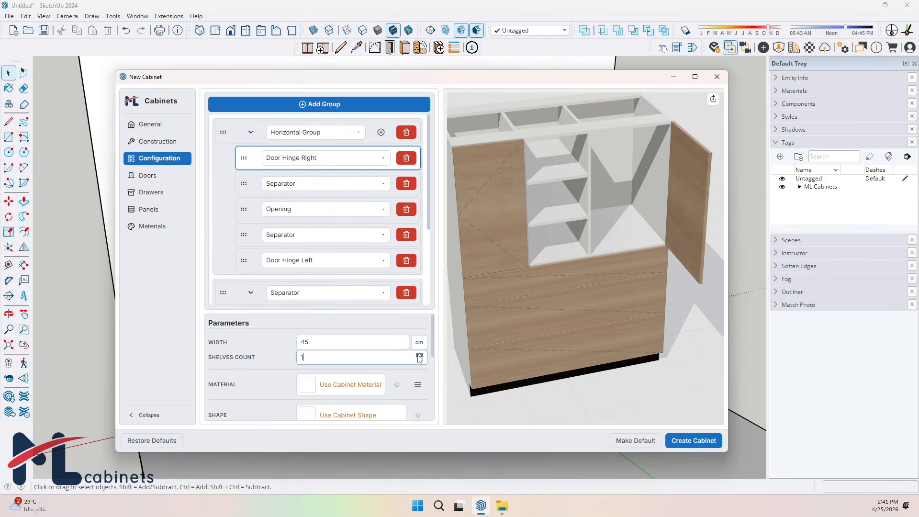
pyautogui.moveTo(551, 296); pyautogui.dragTo(525, 281)
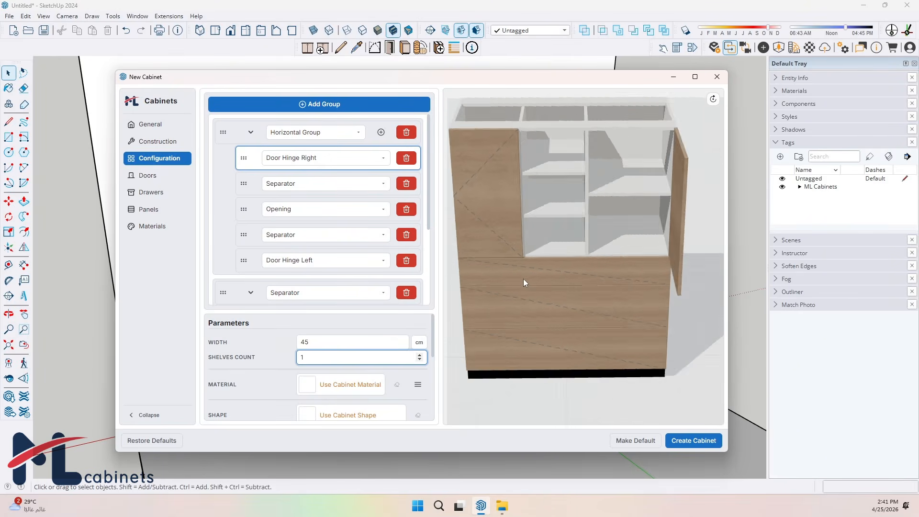
pyautogui.click(268, 269)
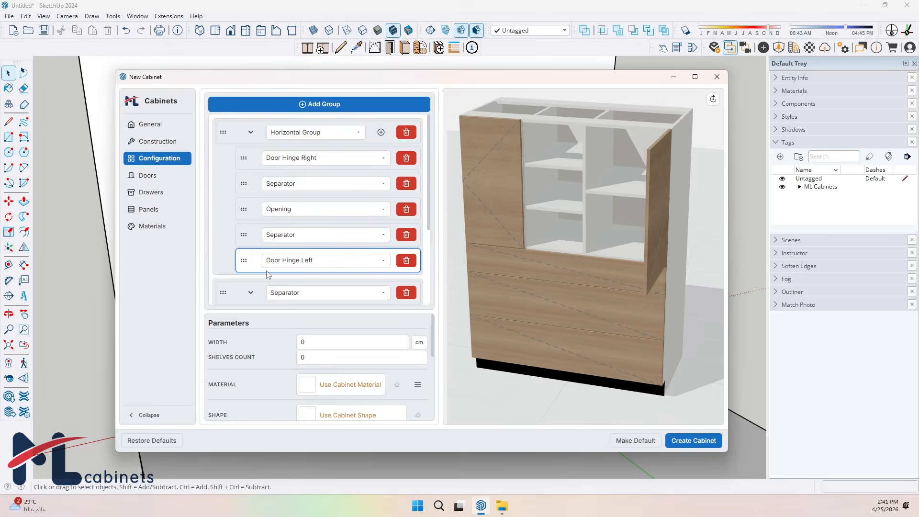
pyautogui.click(419, 356)
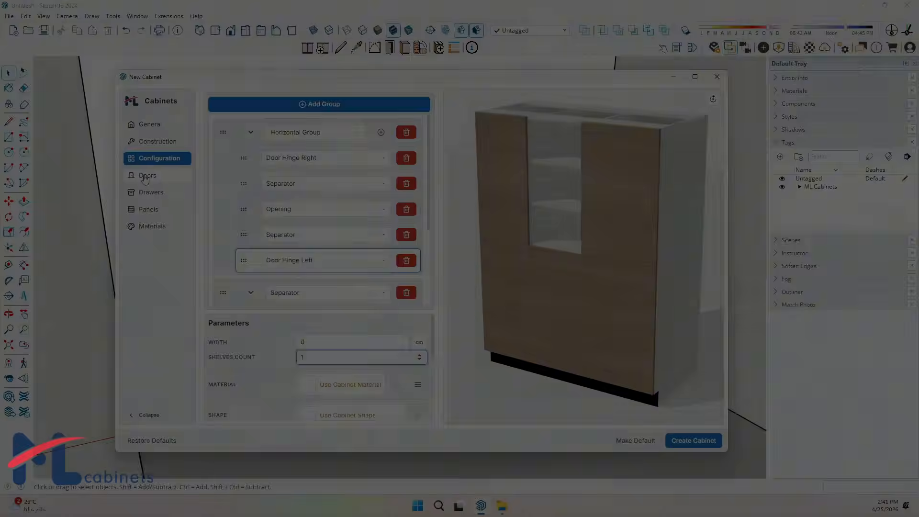
# Try door leaf preset DW-204 and settle on the glazed DW-212 for the cabinet's doors
pyautogui.click(146, 177)
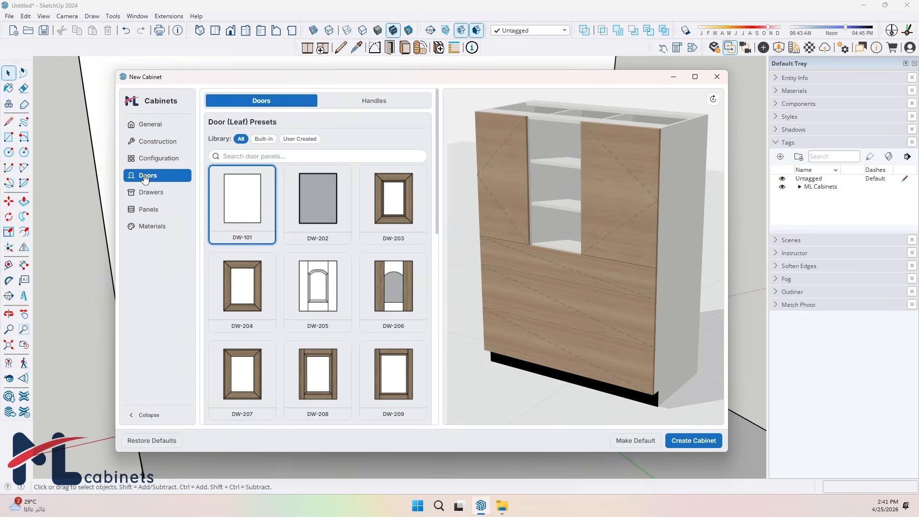
pyautogui.scroll(-2, 289, 189)
pyautogui.click(258, 203)
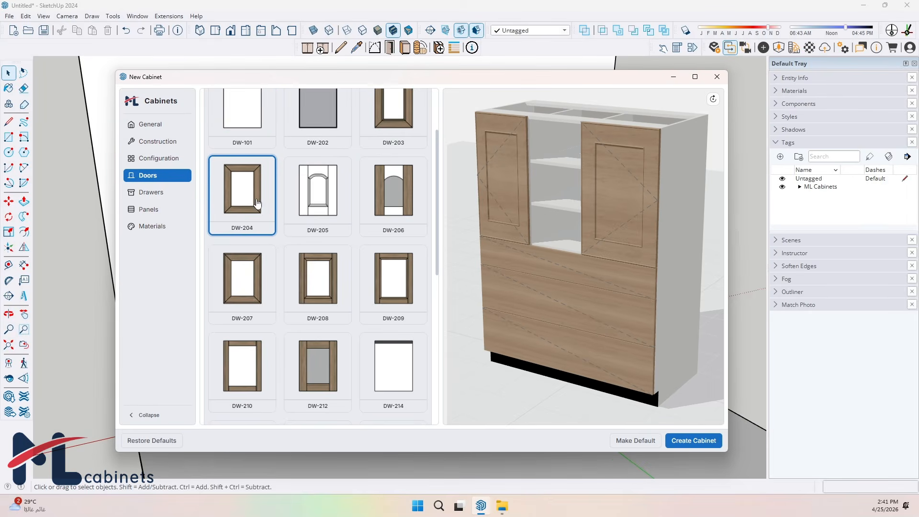
pyautogui.click(396, 209)
pyautogui.click(320, 355)
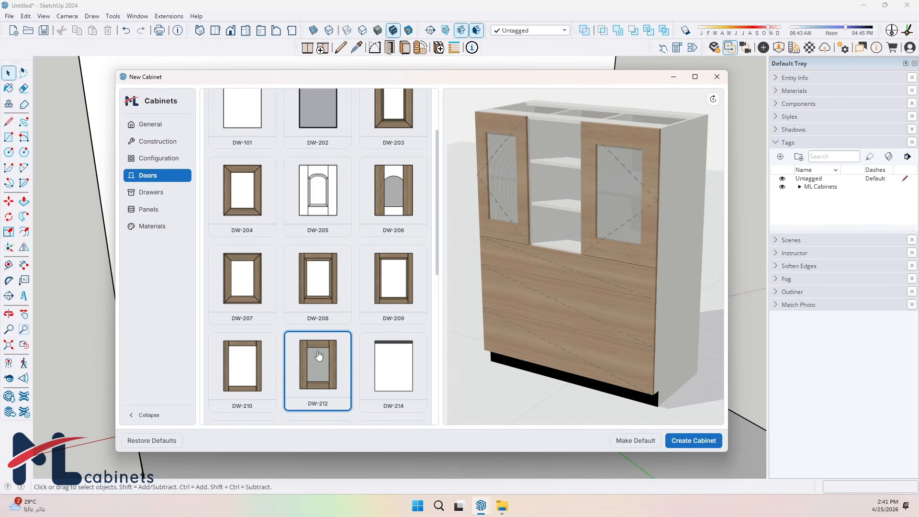
# Try a few bar handle presets for the doors and settle on the round knob KB-203
pyautogui.scroll(3, 293, 139)
pyautogui.click(379, 98)
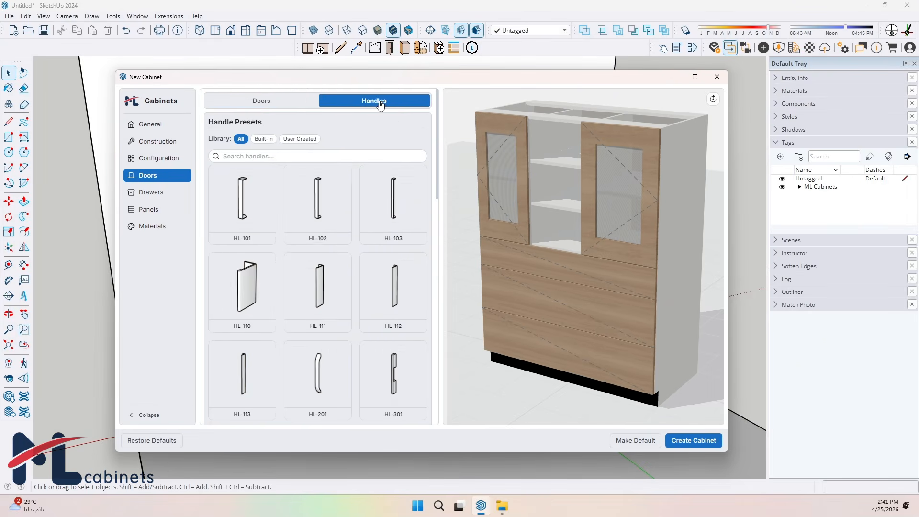
pyautogui.scroll(-3, 345, 251)
pyautogui.click(342, 248)
pyautogui.click(379, 250)
pyautogui.scroll(-8, 377, 261)
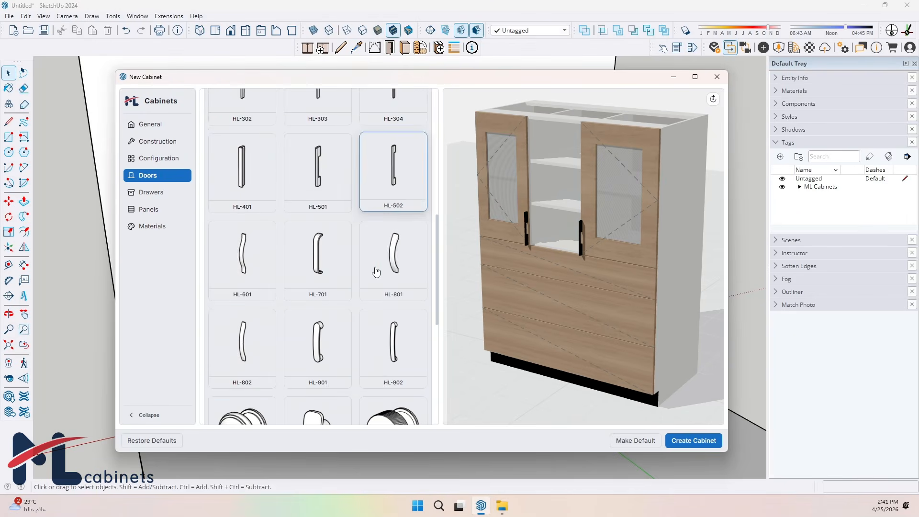
pyautogui.click(248, 331)
pyautogui.click(392, 335)
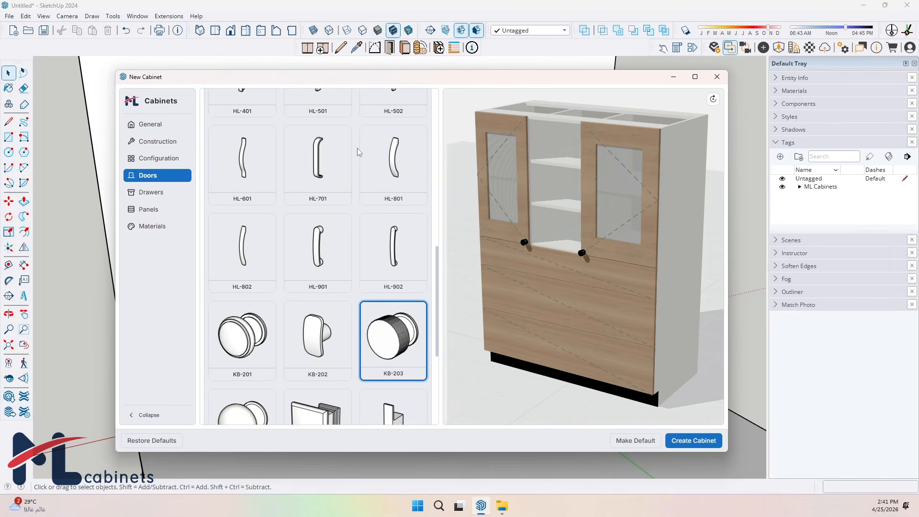
# Set the doors' default handle offsets to 1 cm horizontally and 1 cm vertically
pyautogui.scroll(-5, 301, 345)
pyautogui.click(302, 396)
pyautogui.click(298, 411)
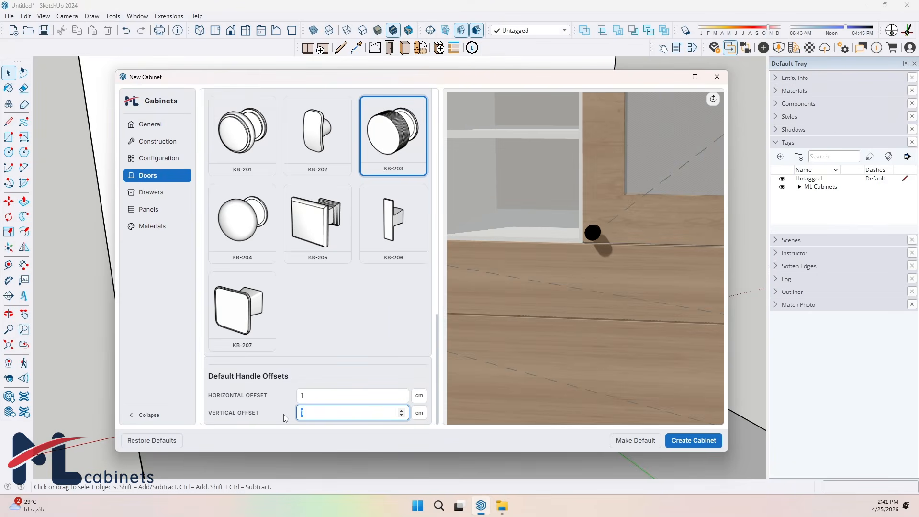
pyautogui.write('1')
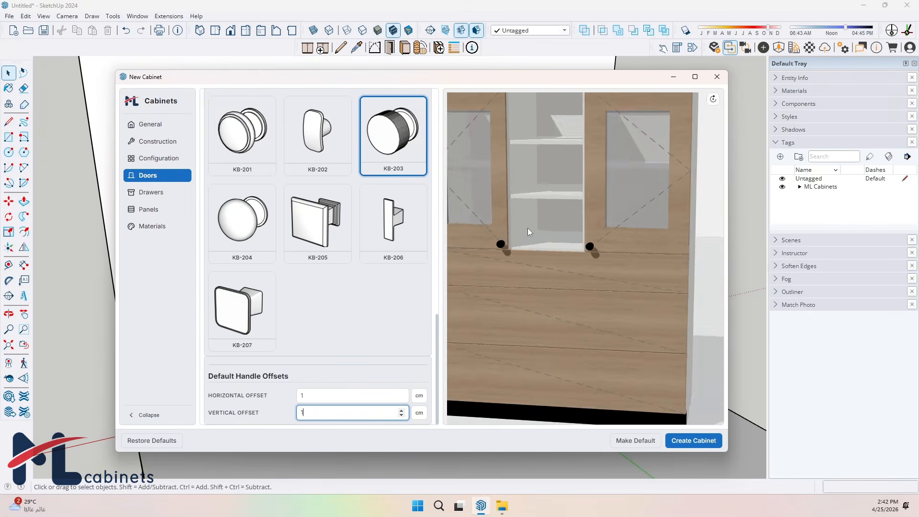
# Try drawer front presets DW-203 and DW-207 and settle on DW-210 for the drawers
pyautogui.click(150, 192)
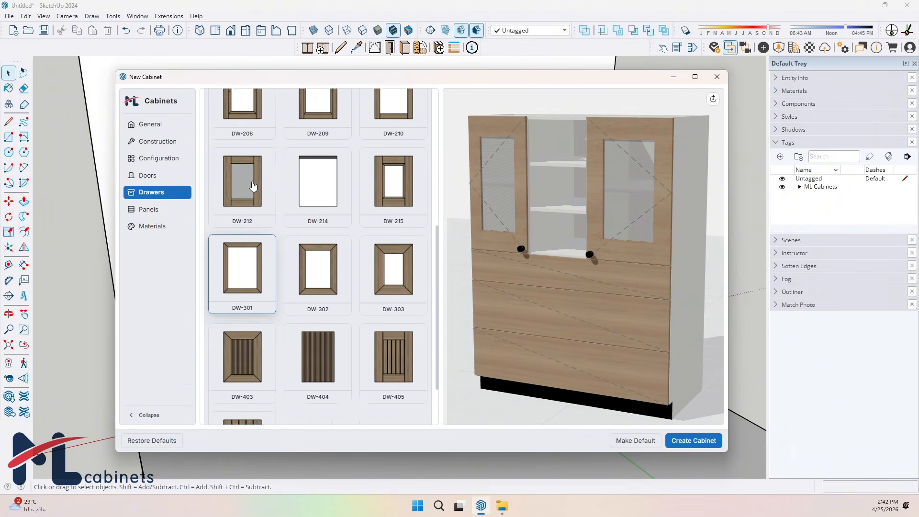
pyautogui.scroll(6, 253, 186)
pyautogui.click(393, 204)
pyautogui.click(411, 293)
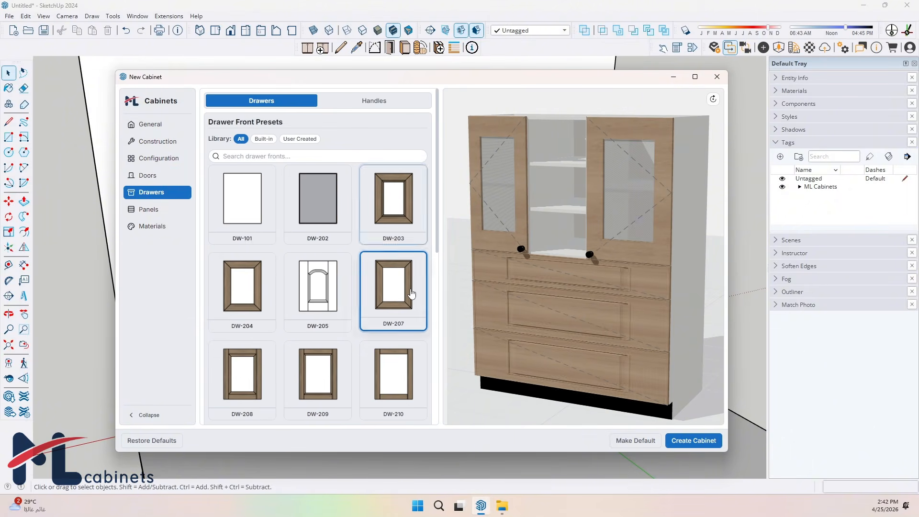
pyautogui.click(390, 372)
# Apply handle preset HL-303 to the drawers
pyautogui.click(339, 102)
pyautogui.scroll(-3, 341, 220)
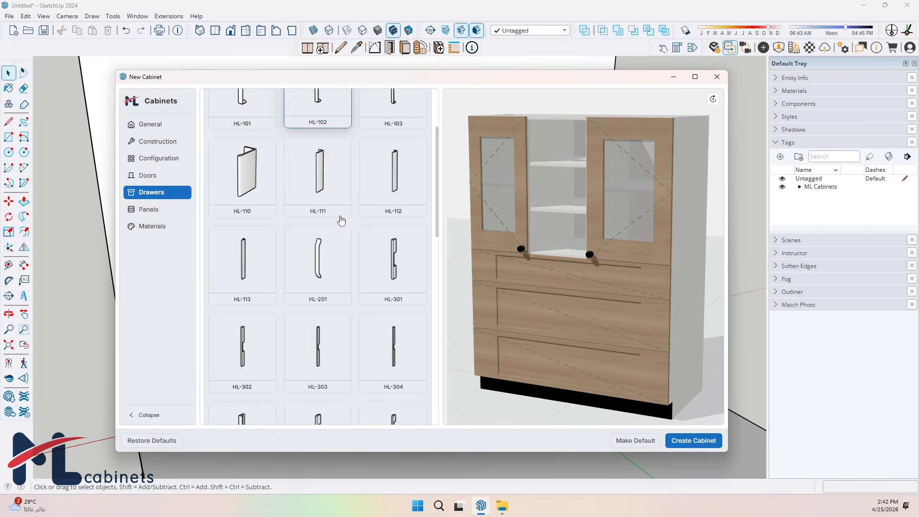
pyautogui.scroll(-3, 340, 220)
pyautogui.click(320, 233)
pyautogui.scroll(6, 312, 241)
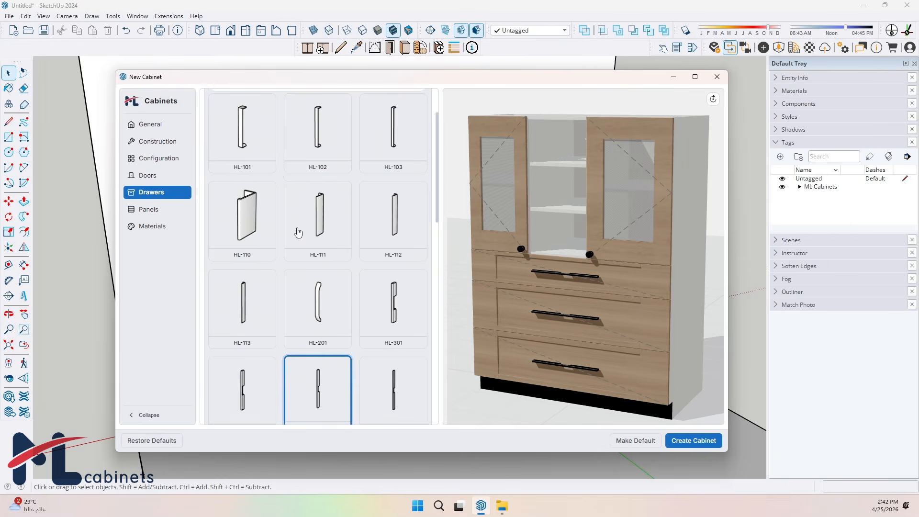
# Try a default vertical handle offset of 10 cm for the drawers and set it back to 0
pyautogui.scroll(-12, 302, 369)
pyautogui.moveTo(313, 397); pyautogui.dragTo(288, 412)
pyautogui.write('10')
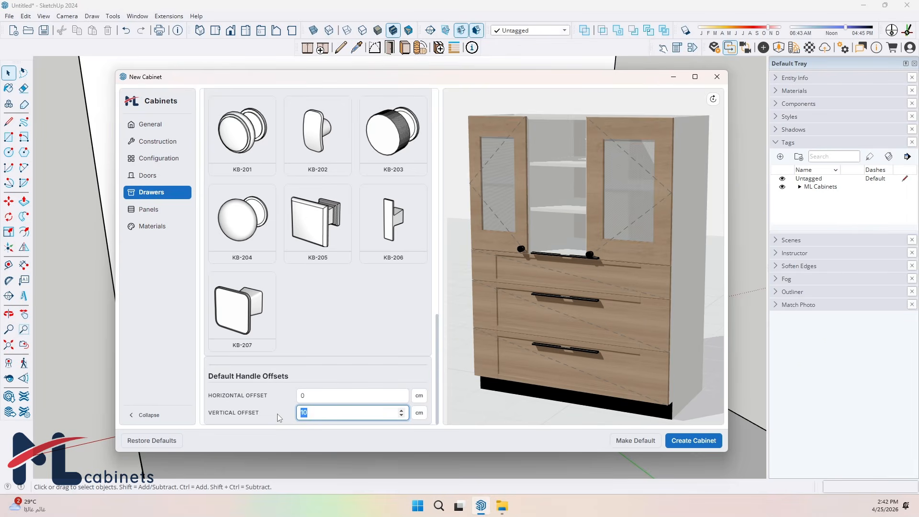
pyautogui.write('0')
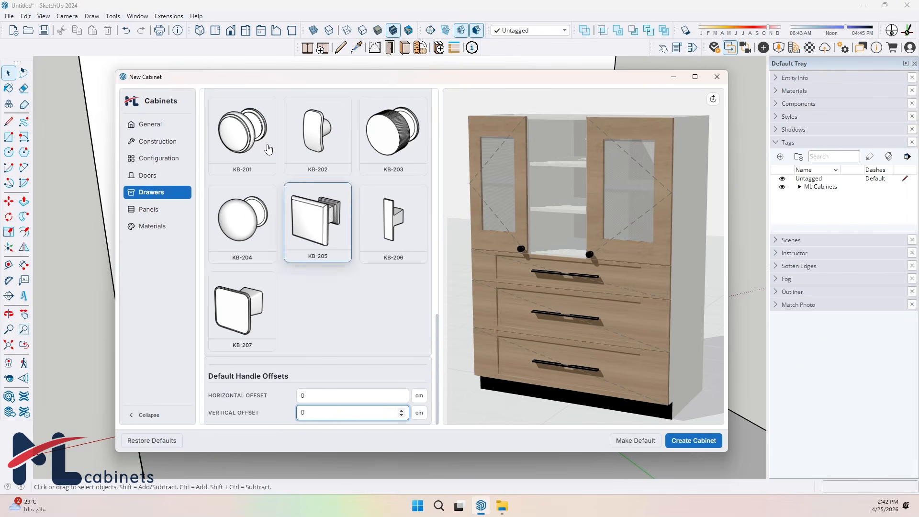
pyautogui.scroll(12, 301, 215)
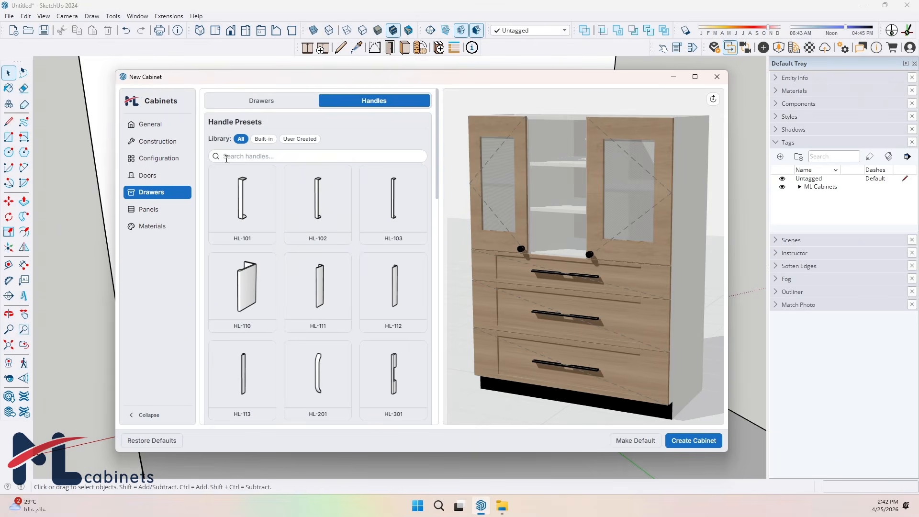
pyautogui.click(271, 102)
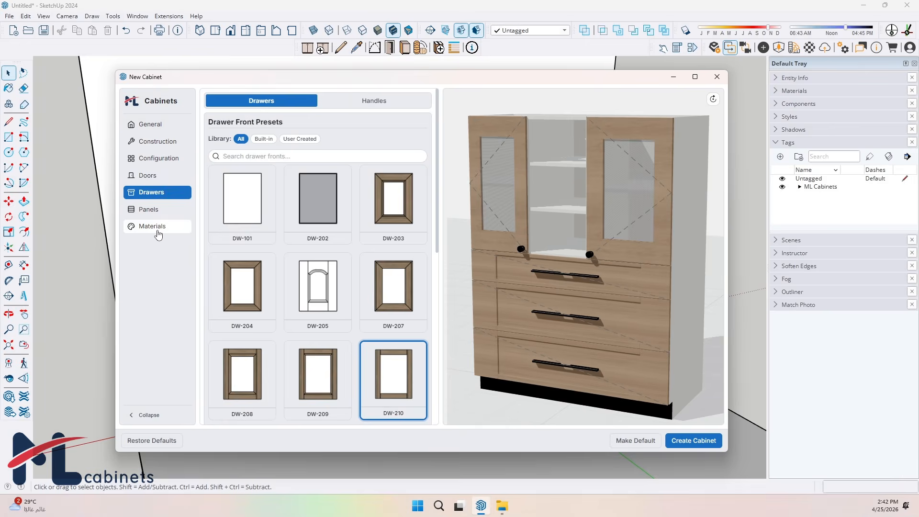
# Set the cabinet's carcass material to Anthracite
pyautogui.click(158, 233)
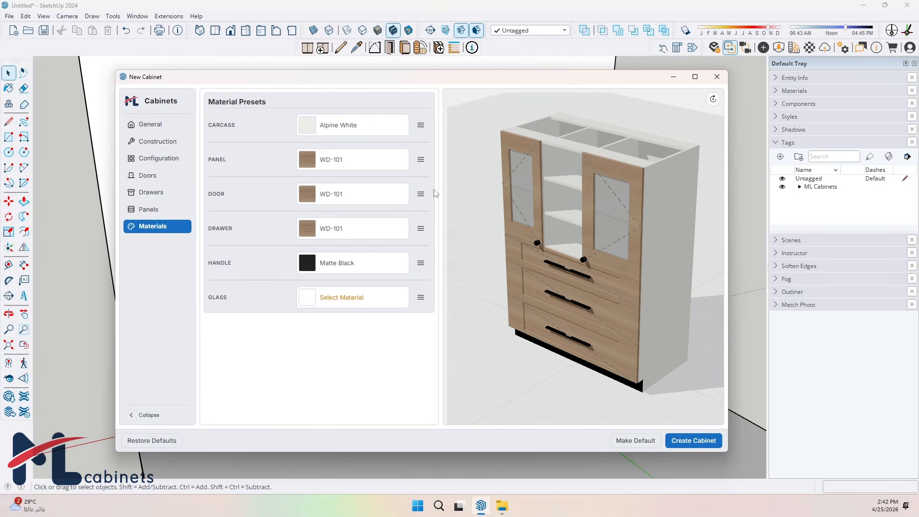
pyautogui.click(333, 127)
pyautogui.click(420, 225)
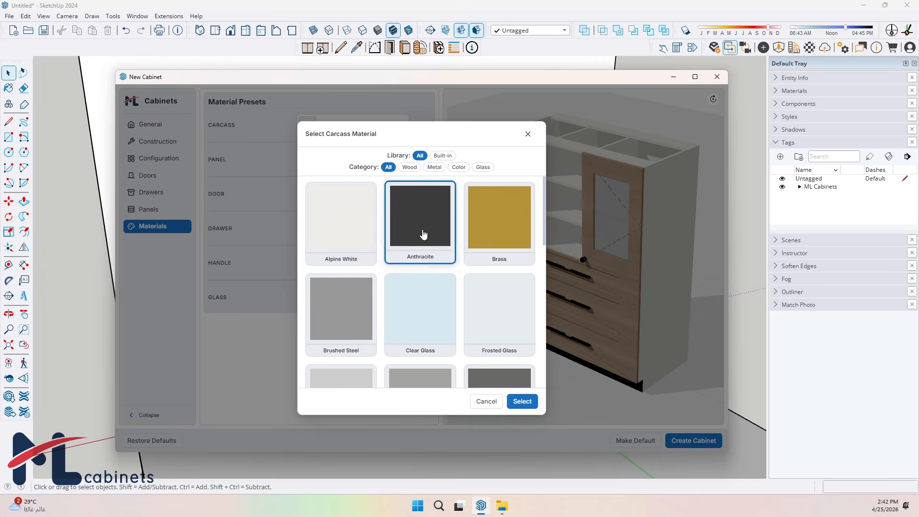
pyautogui.click(522, 401)
pyautogui.moveTo(522, 403); pyautogui.dragTo(543, 380)
# Set the drawer material to WD-102 from the Wood category
pyautogui.click(356, 236)
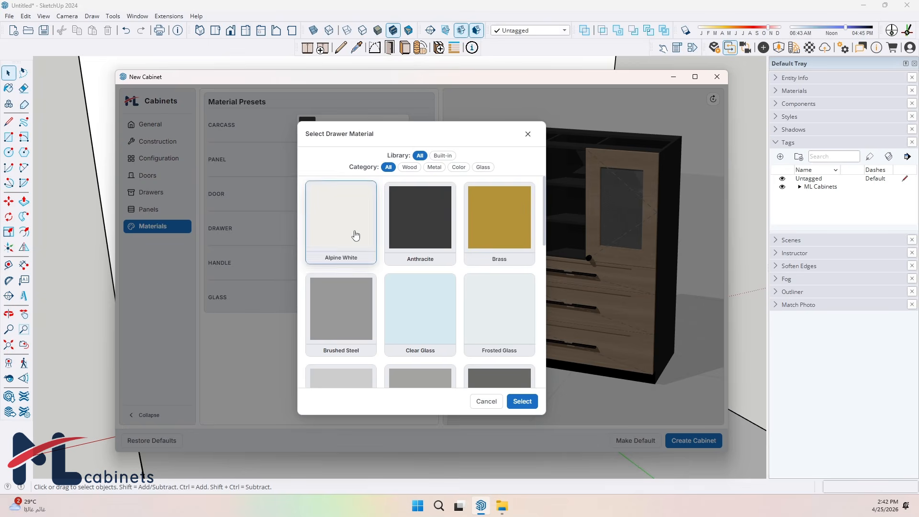
pyautogui.click(409, 167)
pyautogui.click(426, 220)
pyautogui.click(522, 401)
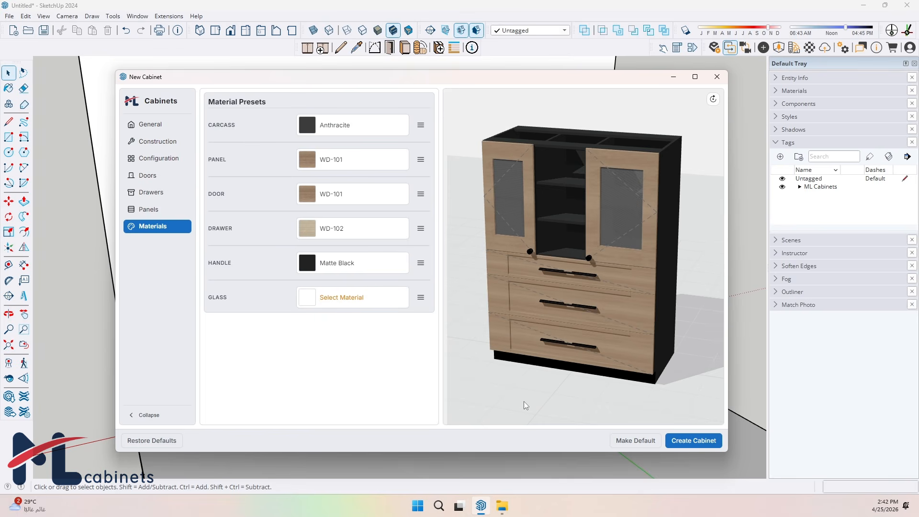
# Set the door material to G-400 from the Color category
pyautogui.click(344, 199)
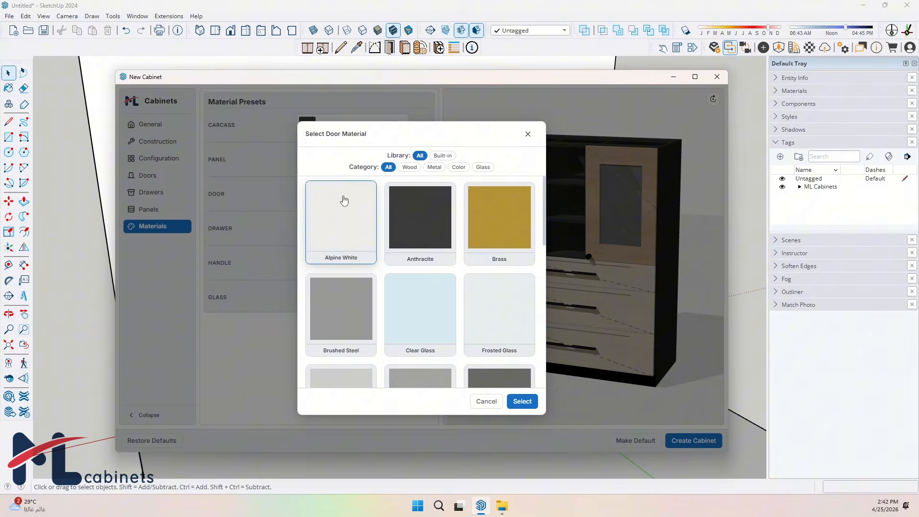
pyautogui.click(458, 167)
pyautogui.click(426, 321)
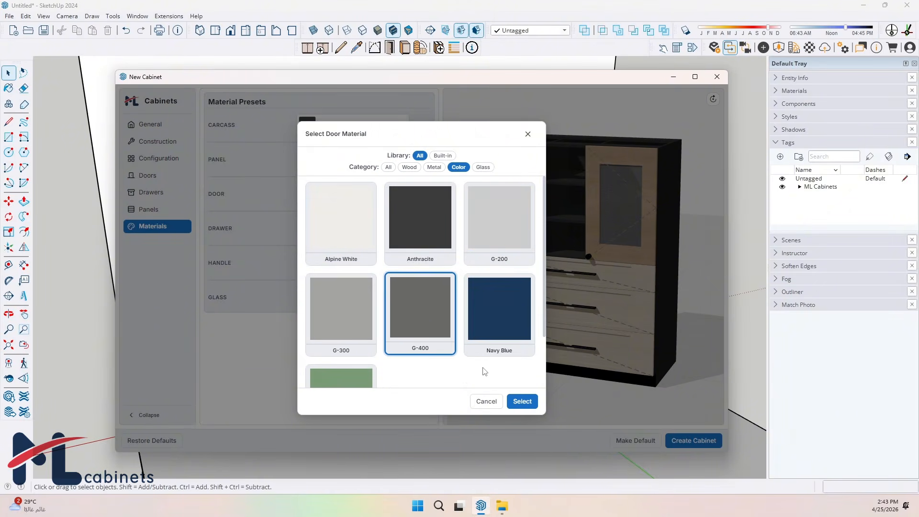
pyautogui.click(515, 405)
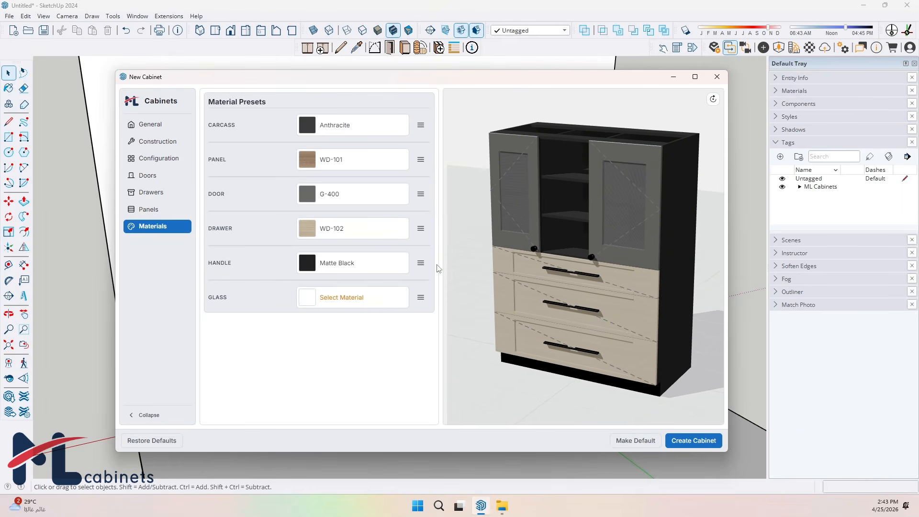
# Override the middle drawer's material with Alpine White from the Color category
pyautogui.click(163, 166)
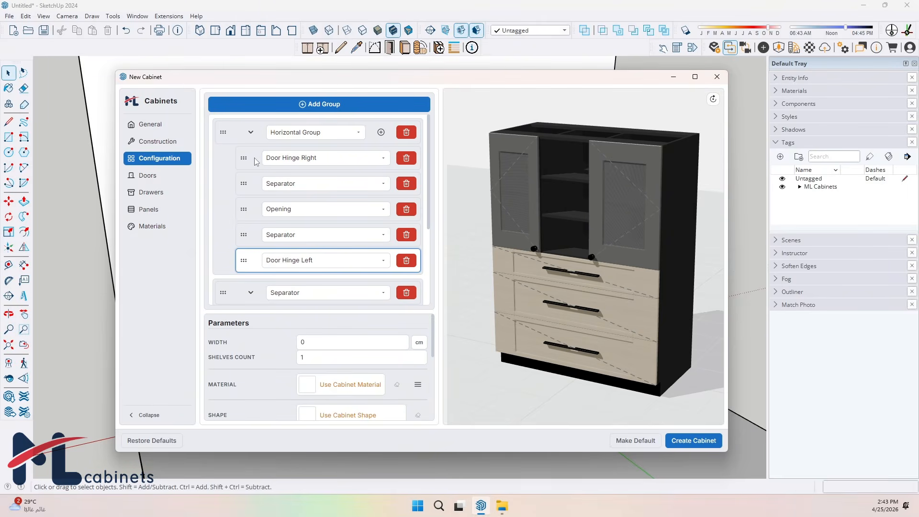
pyautogui.scroll(-3, 259, 253)
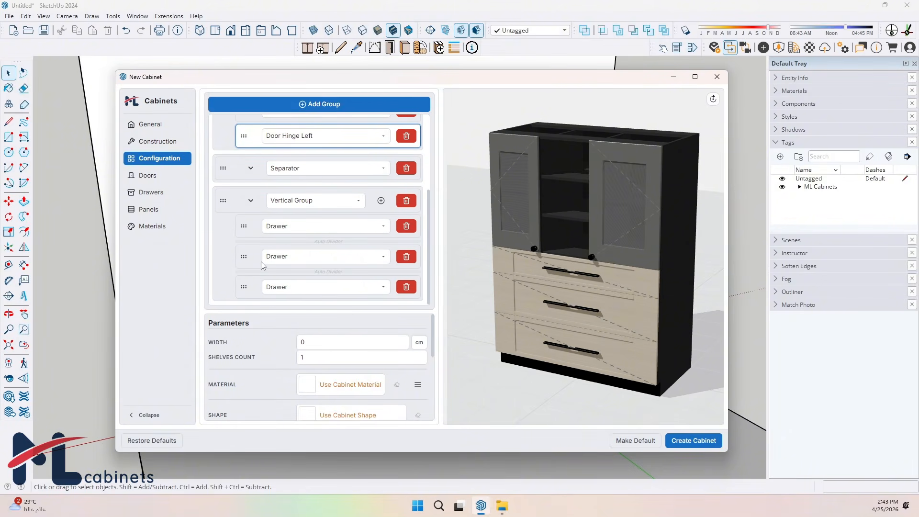
pyautogui.scroll(3, 261, 261)
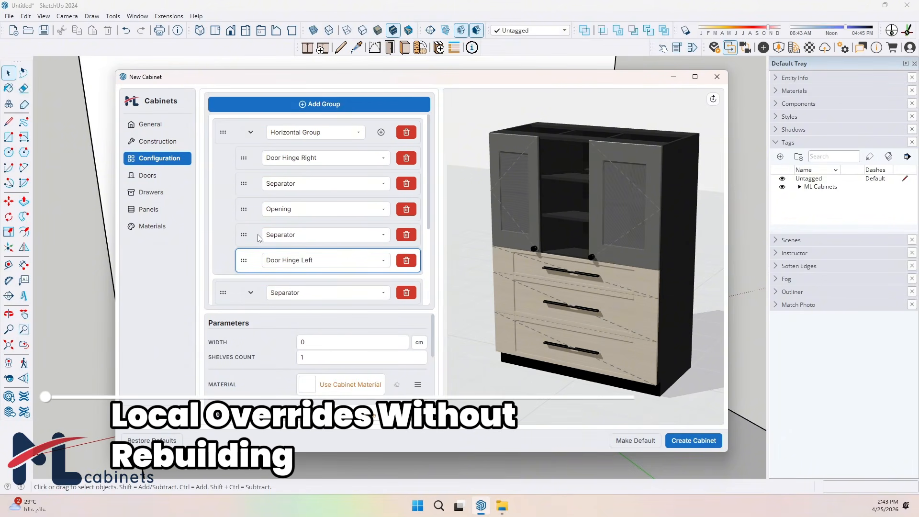
pyautogui.scroll(-3, 260, 215)
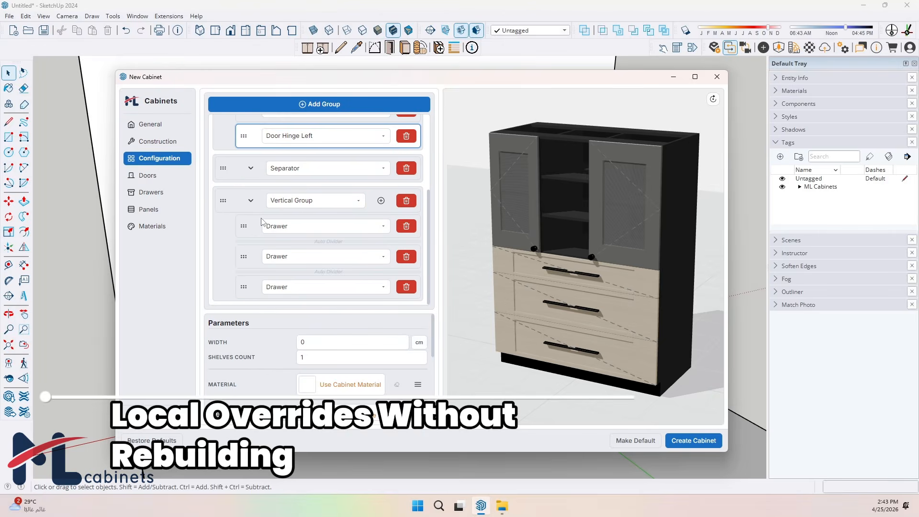
pyautogui.click(256, 262)
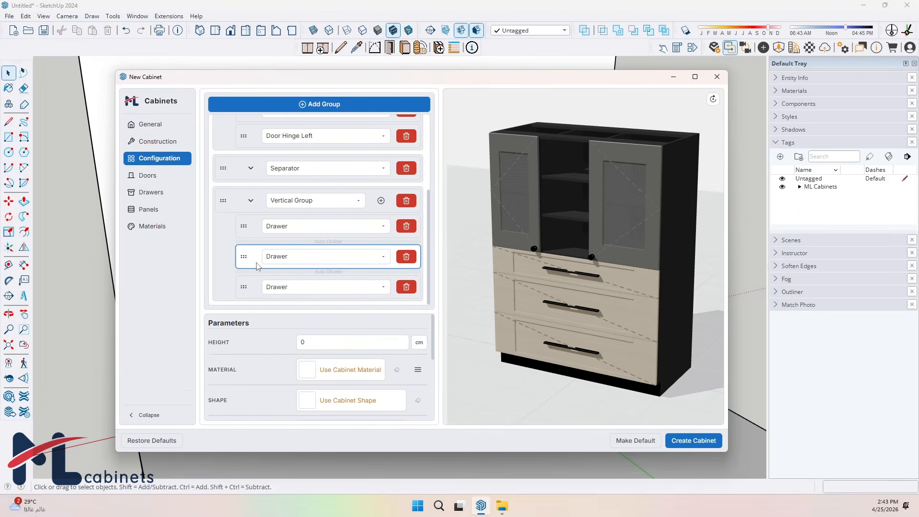
pyautogui.scroll(-4, 282, 334)
pyautogui.scroll(4, 329, 352)
pyautogui.click(337, 369)
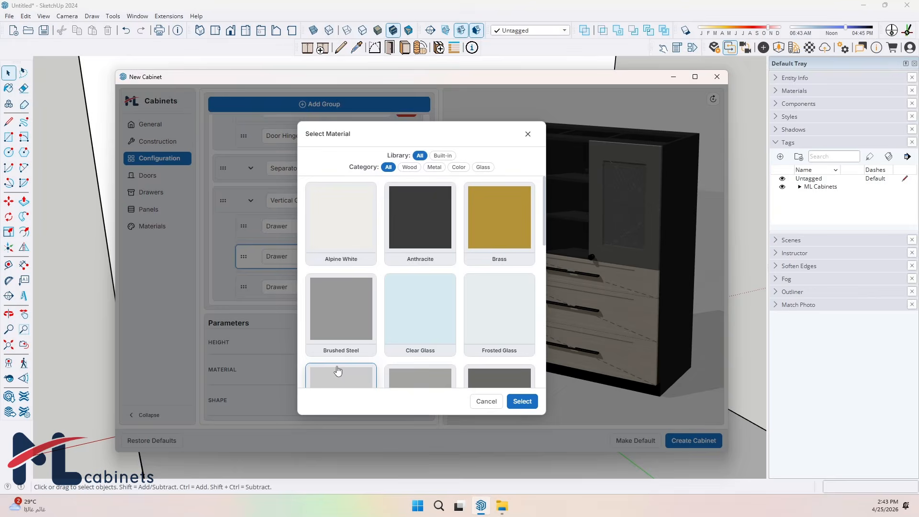
pyautogui.click(458, 167)
pyautogui.click(338, 229)
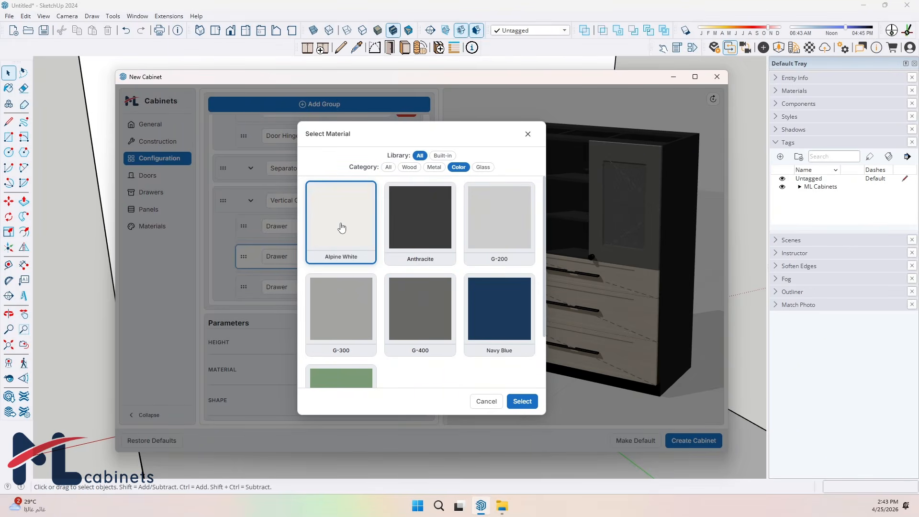
pyautogui.click(522, 401)
# Try the DW-405 shape as a local override on the middle drawer's front
pyautogui.scroll(-2, 323, 335)
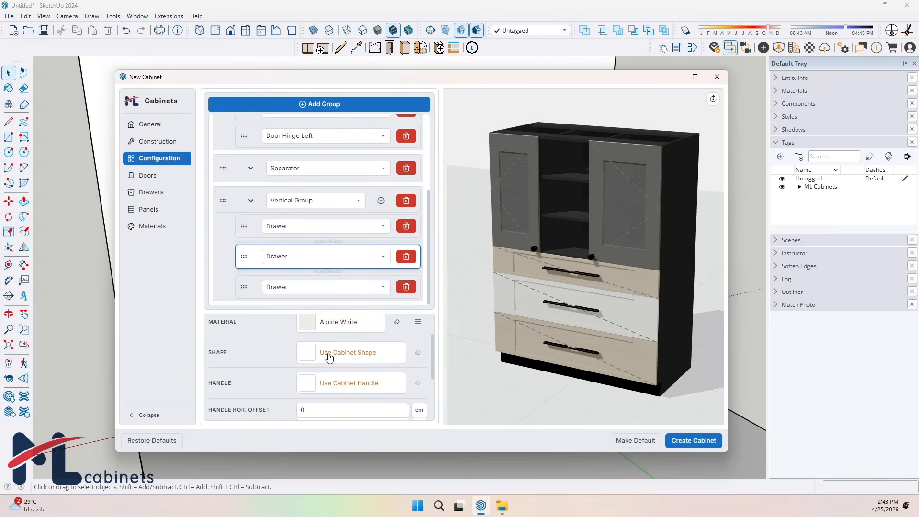
pyautogui.click(341, 354)
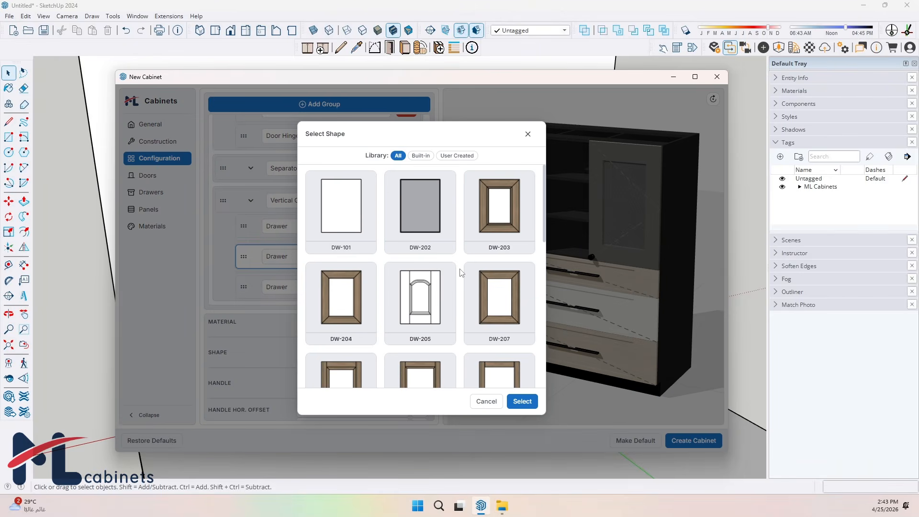
pyautogui.scroll(-5, 461, 272)
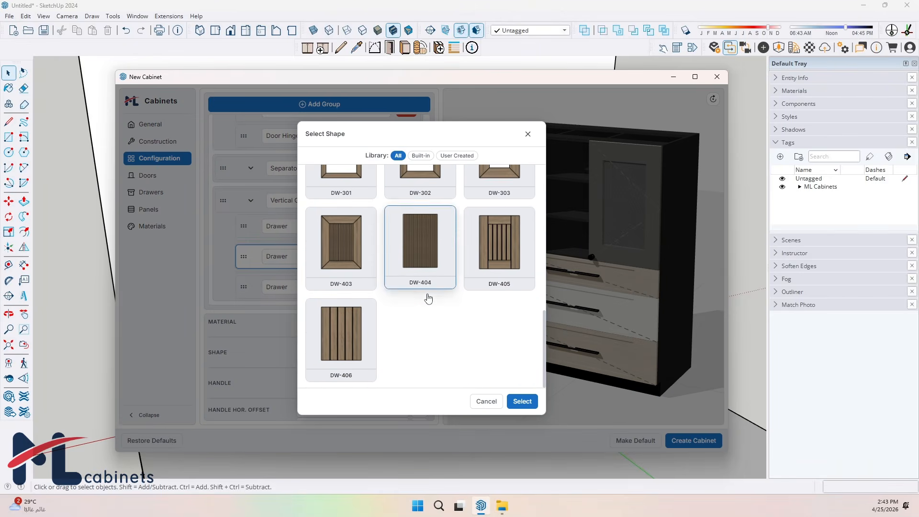
pyautogui.click(499, 249)
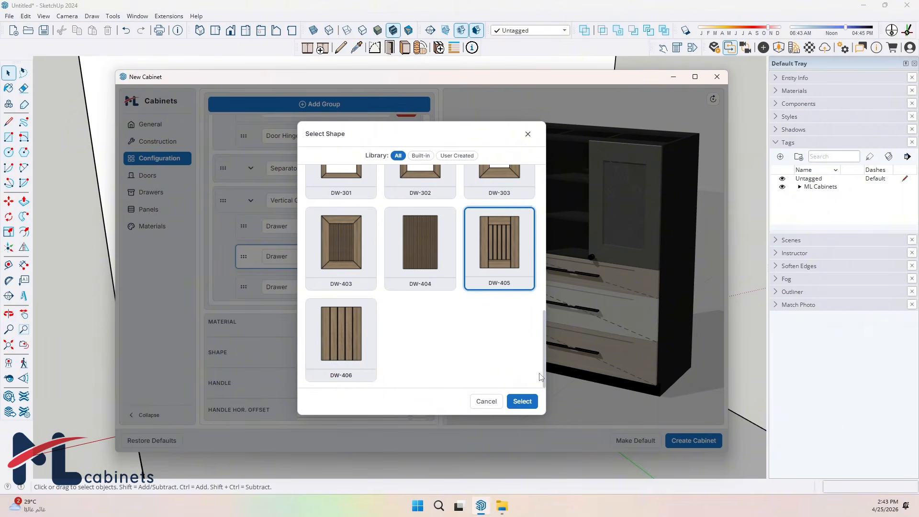
pyautogui.click(522, 402)
# Give the middle drawer the HL-802 handle and reset its front to the cabinet's default shape
pyautogui.click(332, 381)
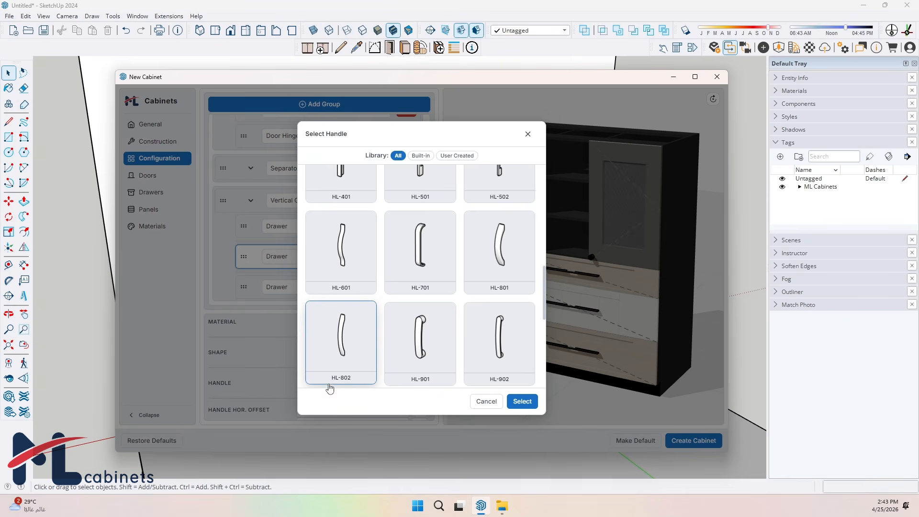
pyautogui.click(338, 359)
pyautogui.click(523, 401)
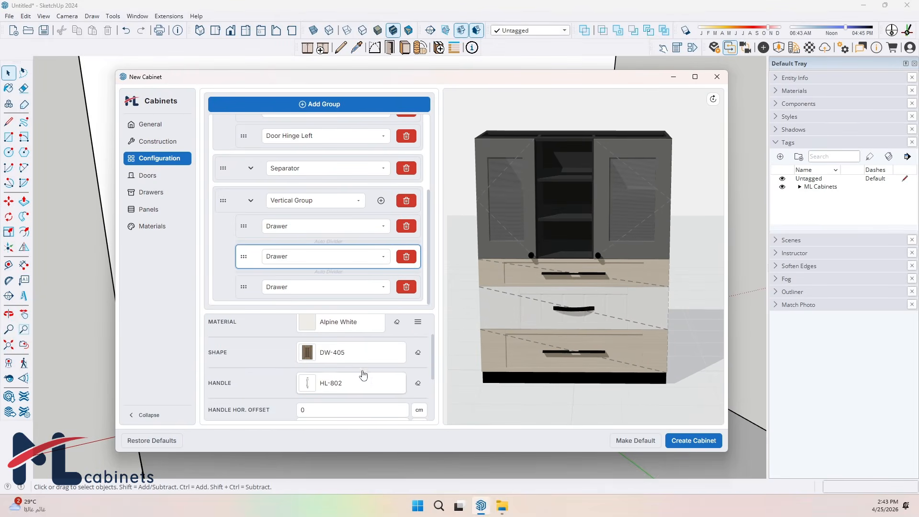
pyautogui.click(418, 353)
# Check both upper doors in the 3D preview by swinging them open and closing them again
pyautogui.moveTo(508, 370); pyautogui.dragTo(486, 367)
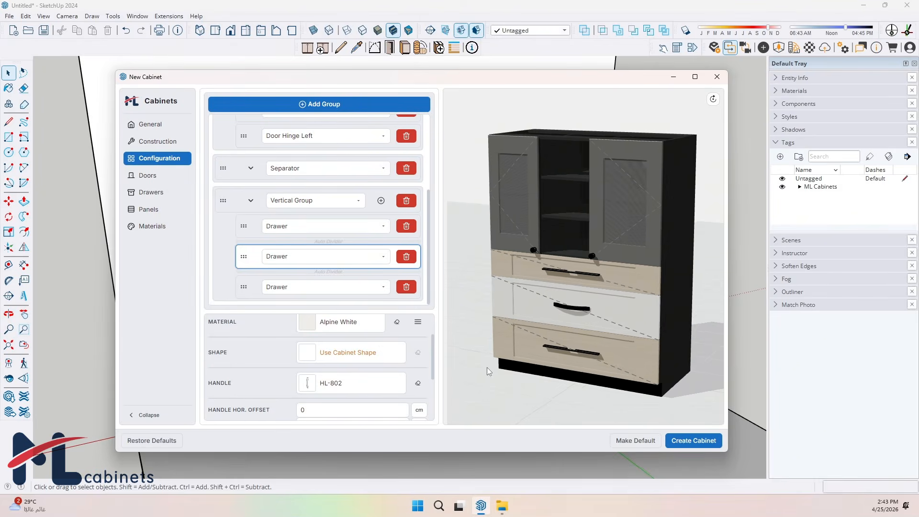
pyautogui.moveTo(564, 362); pyautogui.dragTo(598, 355)
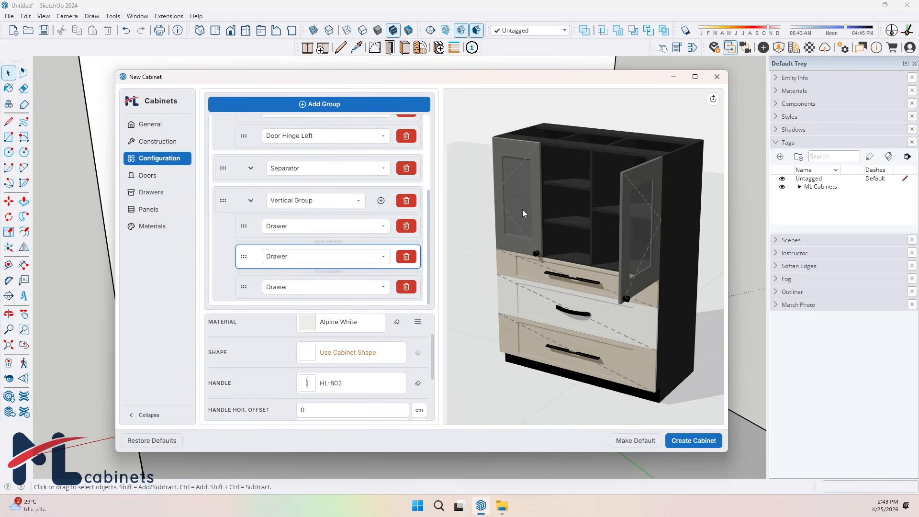
pyautogui.click(522, 208)
pyautogui.moveTo(518, 247); pyautogui.dragTo(539, 231)
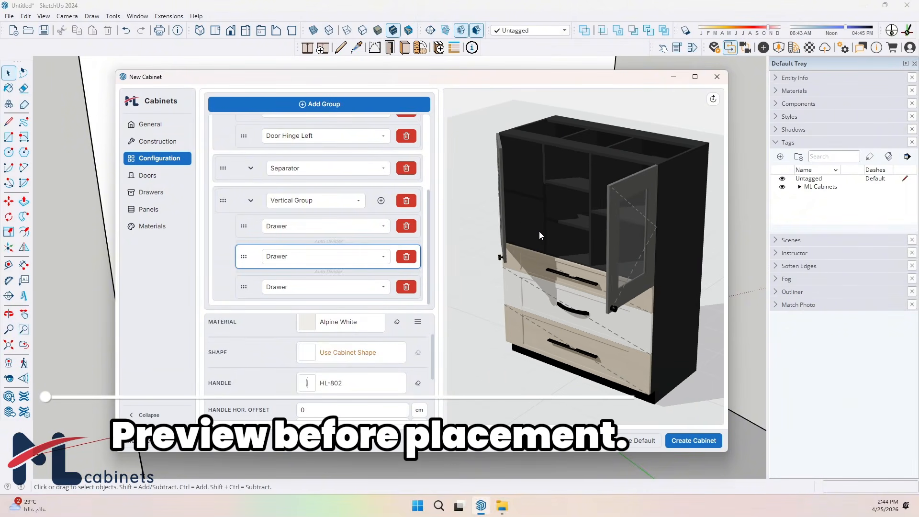
pyautogui.click(504, 215)
pyautogui.click(622, 245)
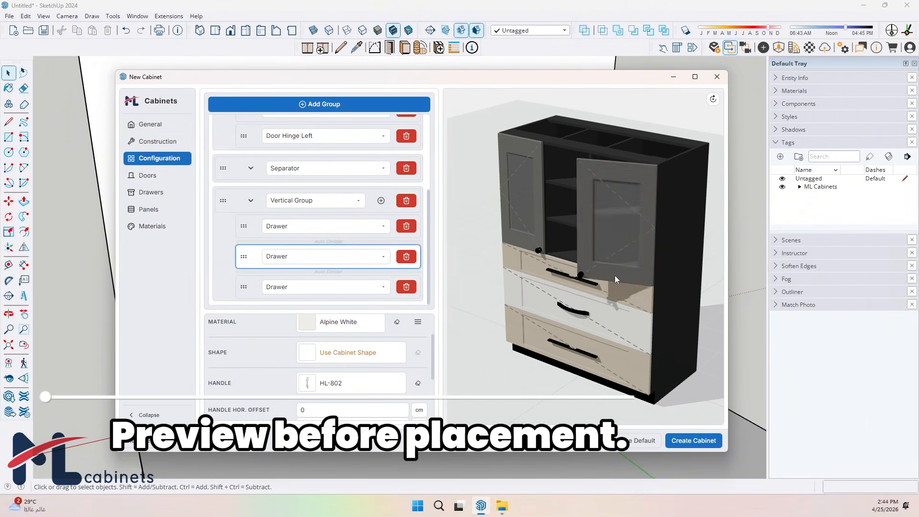
# Change the carcass top panel to Closed Top
pyautogui.click(156, 141)
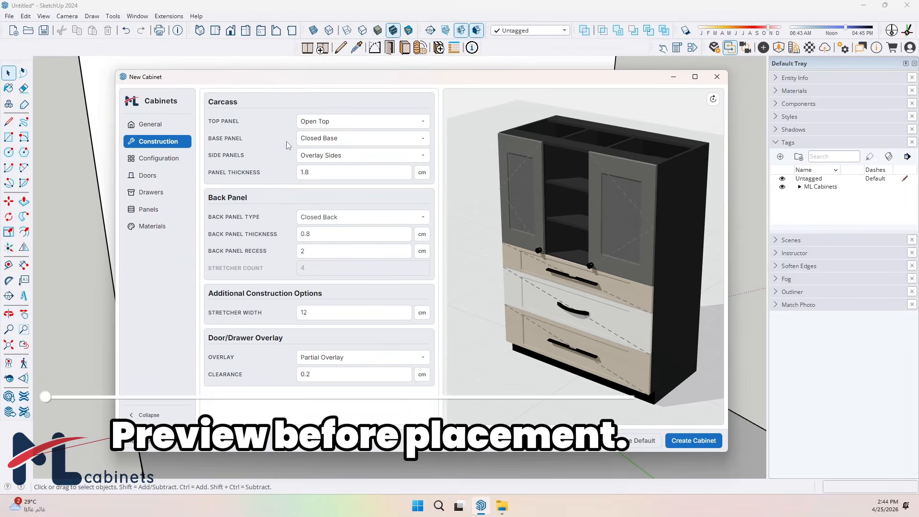
pyautogui.click(319, 123)
pyautogui.click(314, 133)
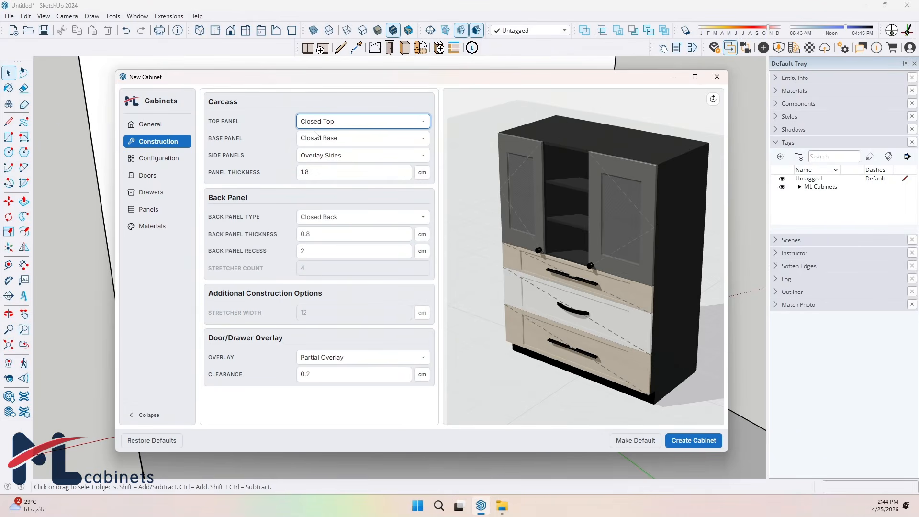
pyautogui.moveTo(628, 180); pyautogui.dragTo(605, 377)
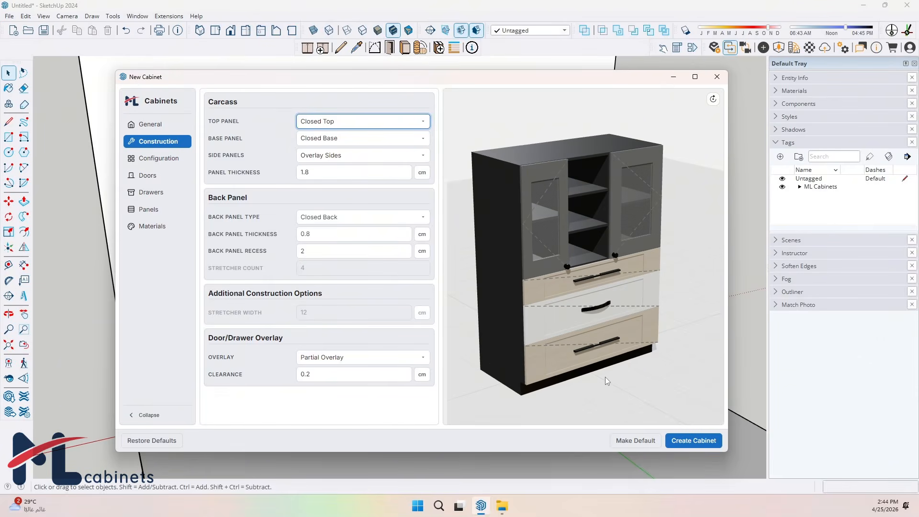
# Try Full Height Sides for the carcass side panels and set them back to Overlay Sides
pyautogui.click(383, 155)
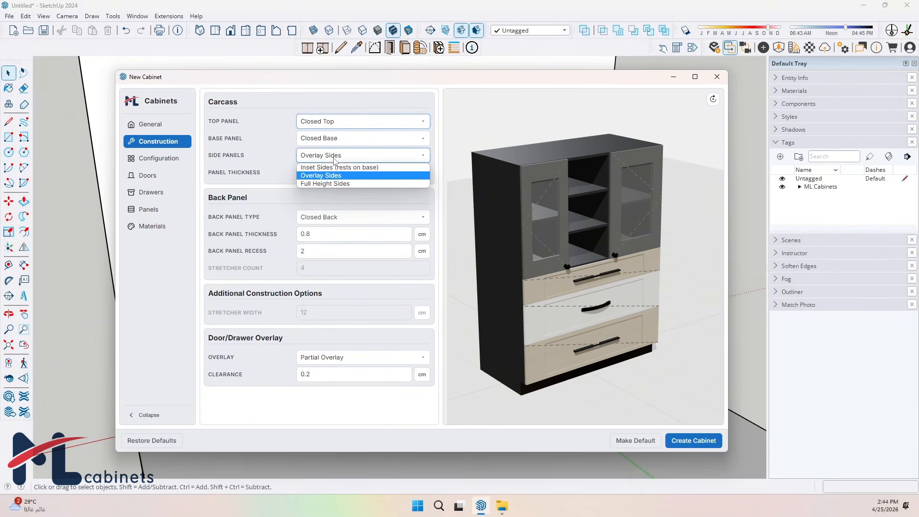
pyautogui.click(331, 185)
pyautogui.moveTo(674, 386); pyautogui.dragTo(611, 387)
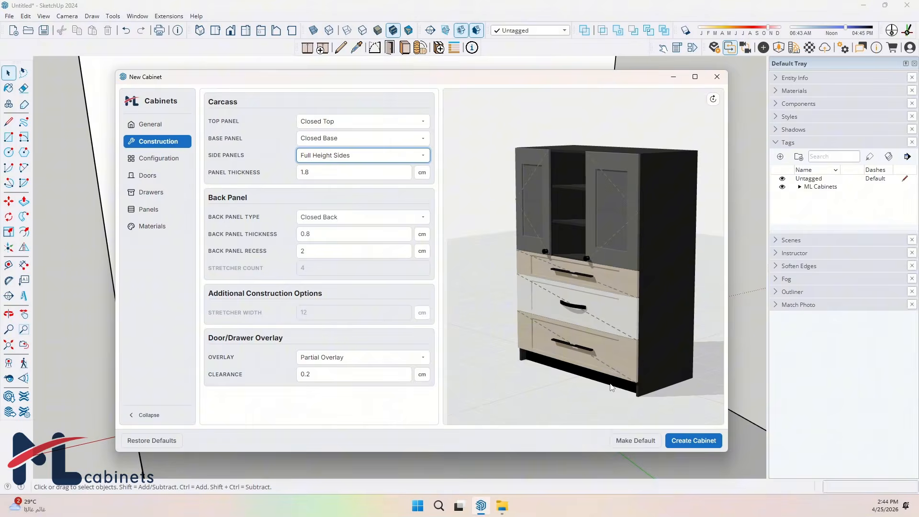
pyautogui.click(379, 159)
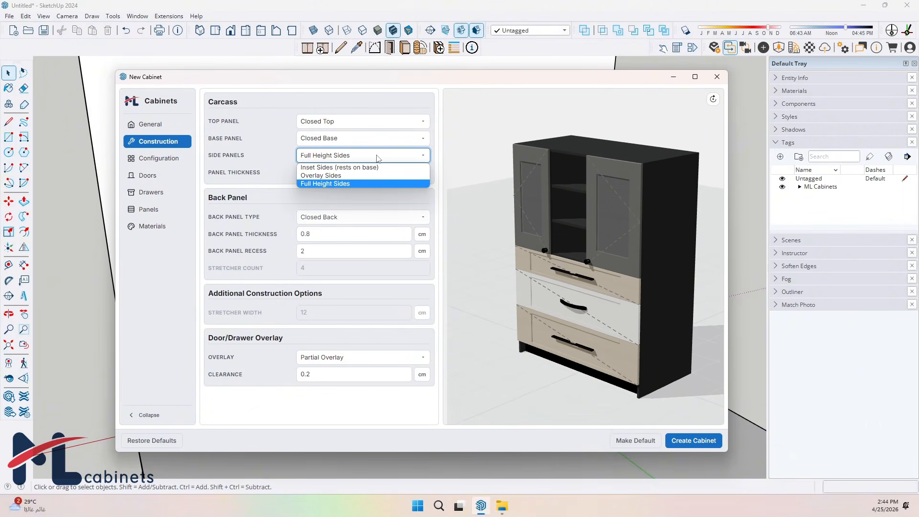
pyautogui.click(369, 176)
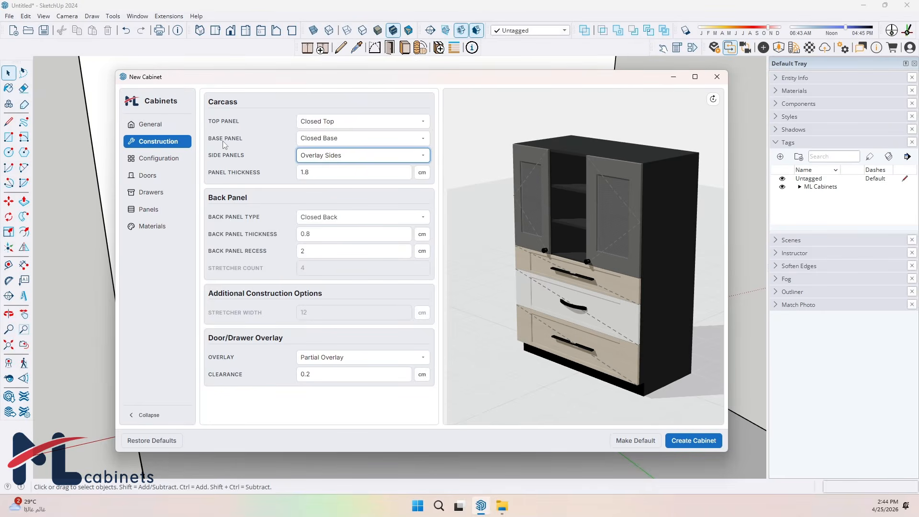
# Try switching the toe kick's Flat Back option
pyautogui.click(151, 124)
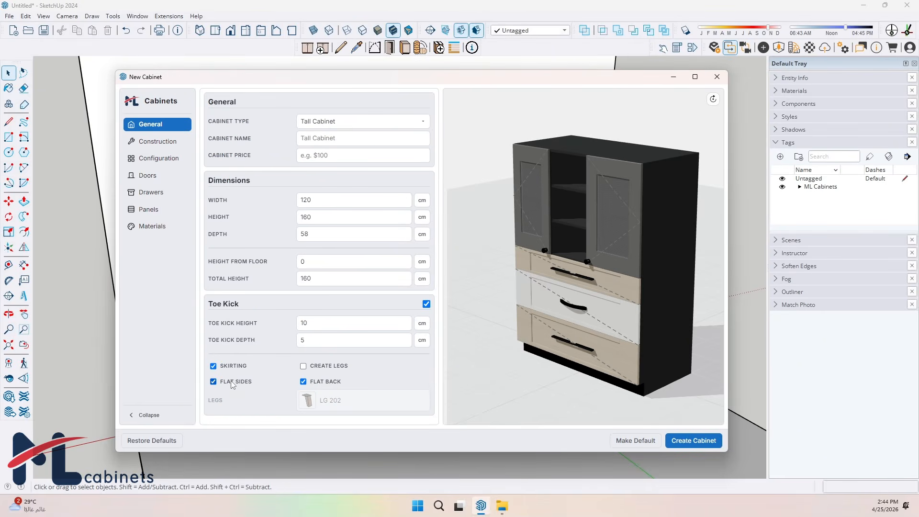
pyautogui.moveTo(497, 382); pyautogui.dragTo(574, 383)
pyautogui.click(303, 381)
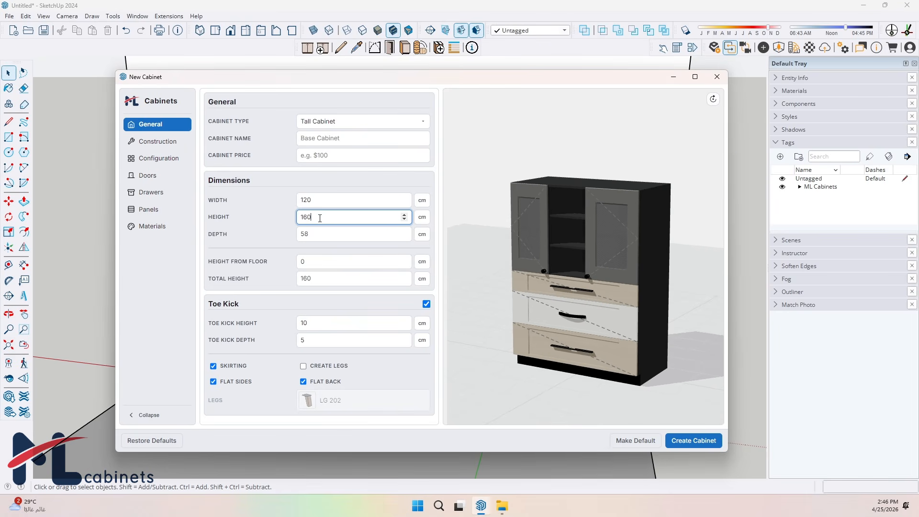
# Set the cabinet's height to 180 cm
pyautogui.moveTo(318, 217); pyautogui.dragTo(245, 217)
pyautogui.write('180')
pyautogui.moveTo(486, 254); pyautogui.dragTo(513, 255)
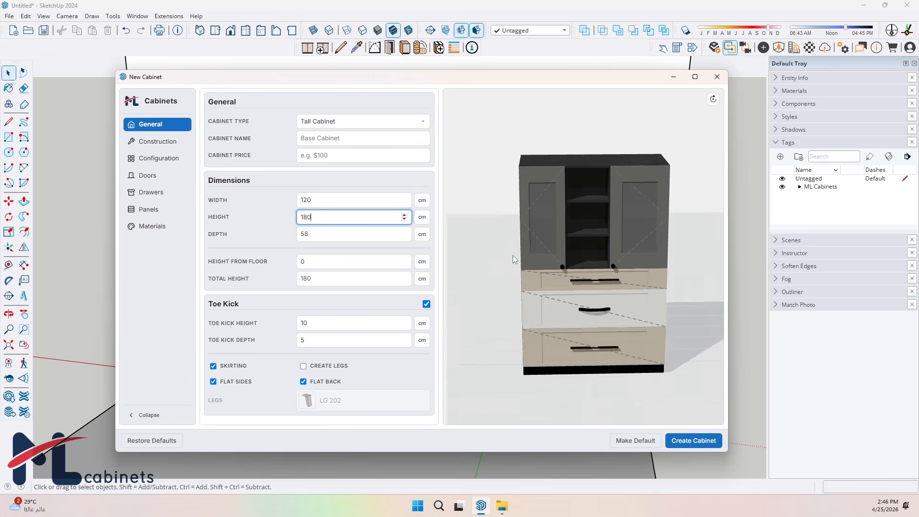
# Try a height of 60 cm for the upper horizontal group and settle on 70 cm
pyautogui.click(148, 158)
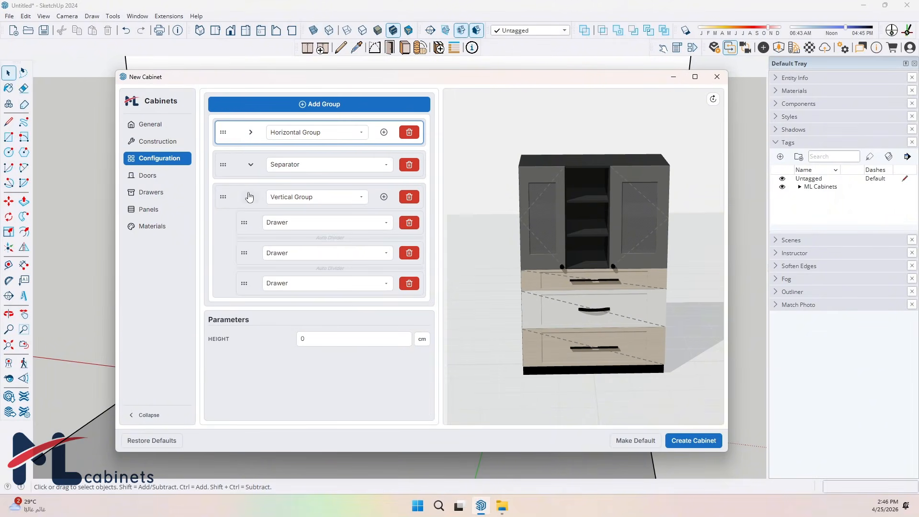
pyautogui.click(249, 197)
pyautogui.click(303, 265)
pyautogui.write('60')
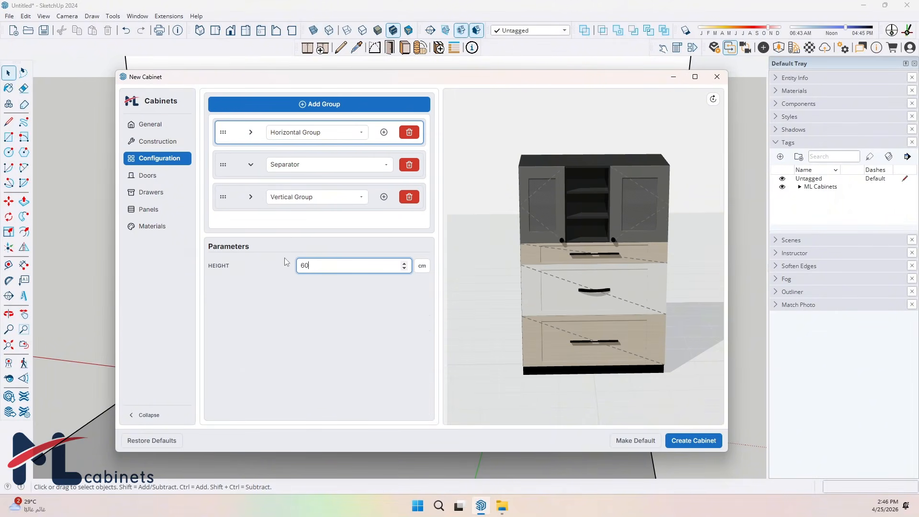
pyautogui.write('70')
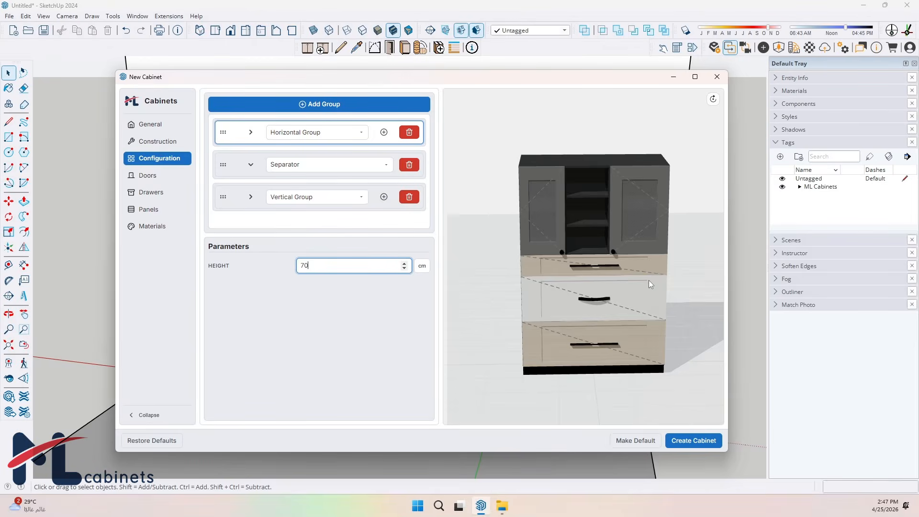
pyautogui.moveTo(650, 284); pyautogui.dragTo(677, 322)
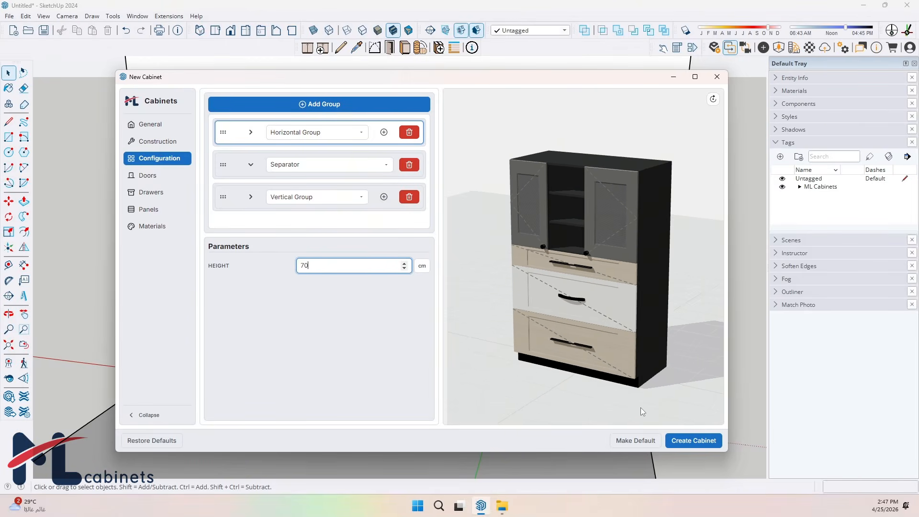
# Set an opening amount for each of the three drawers, with 30% for the top one and 70% for the bottom one
pyautogui.click(250, 197)
pyautogui.click(257, 231)
pyautogui.scroll(-5, 206, 382)
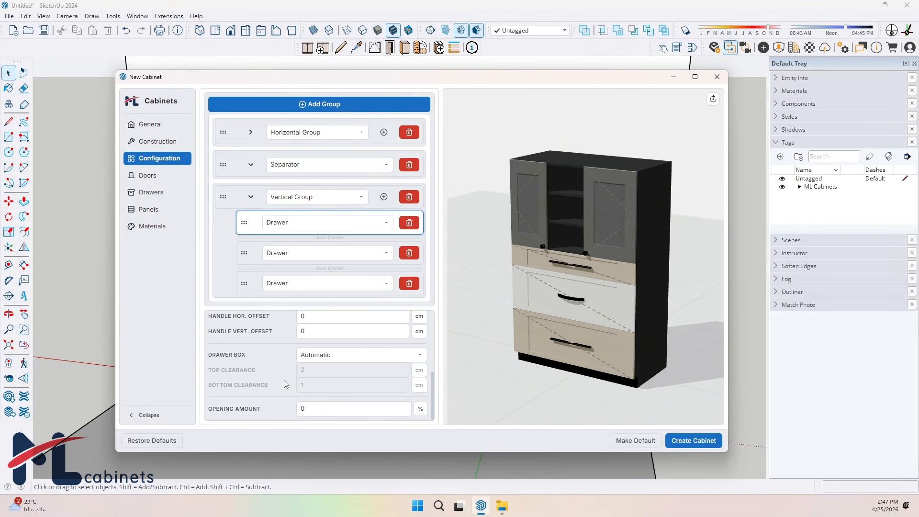
pyautogui.click(202, 410)
pyautogui.write('30')
pyautogui.click(262, 263)
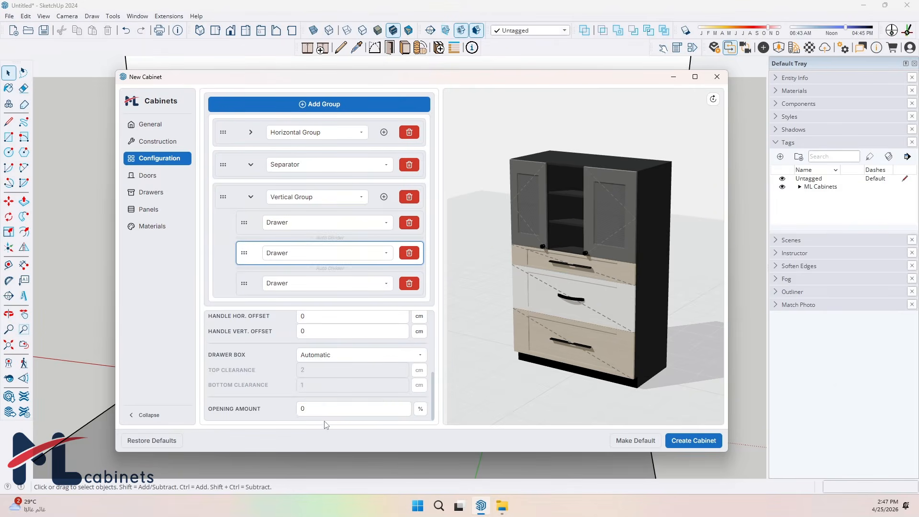
pyautogui.click(287, 407)
pyautogui.click(252, 287)
pyautogui.click(261, 411)
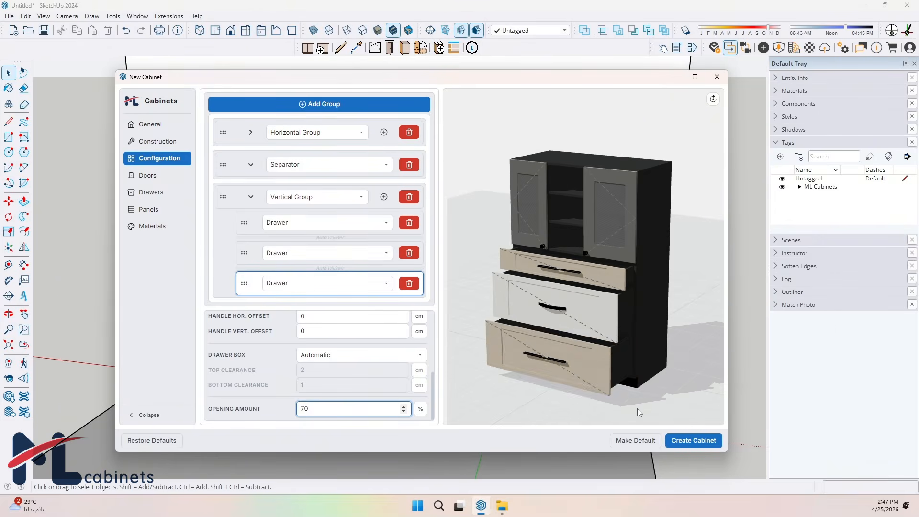
# Create the configured cabinet and place it on the floor against the room's back wall
pyautogui.click(700, 441)
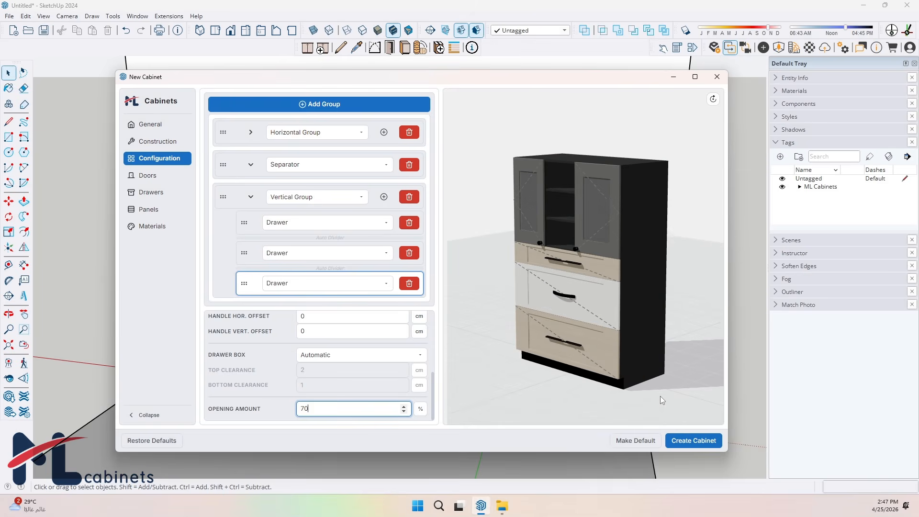
pyautogui.click(682, 444)
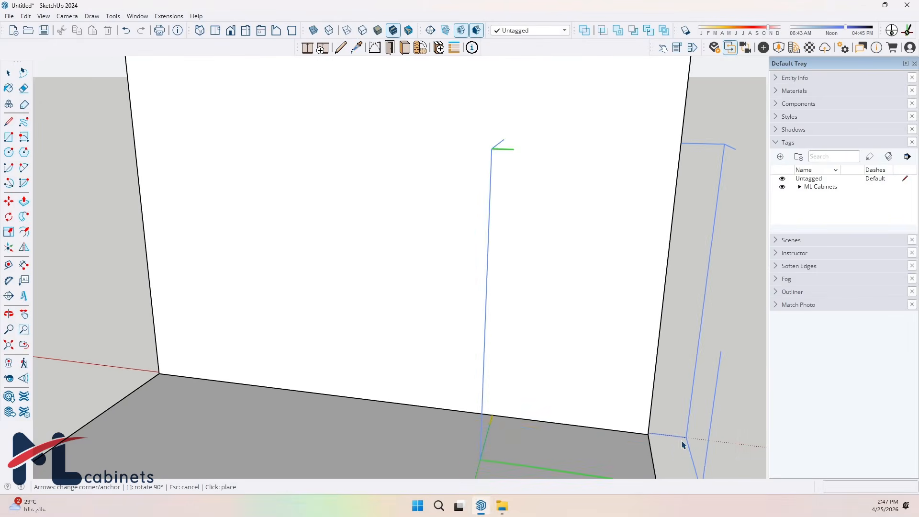
pyautogui.click(324, 394)
pyautogui.moveTo(383, 374); pyautogui.dragTo(350, 353, button='middle')
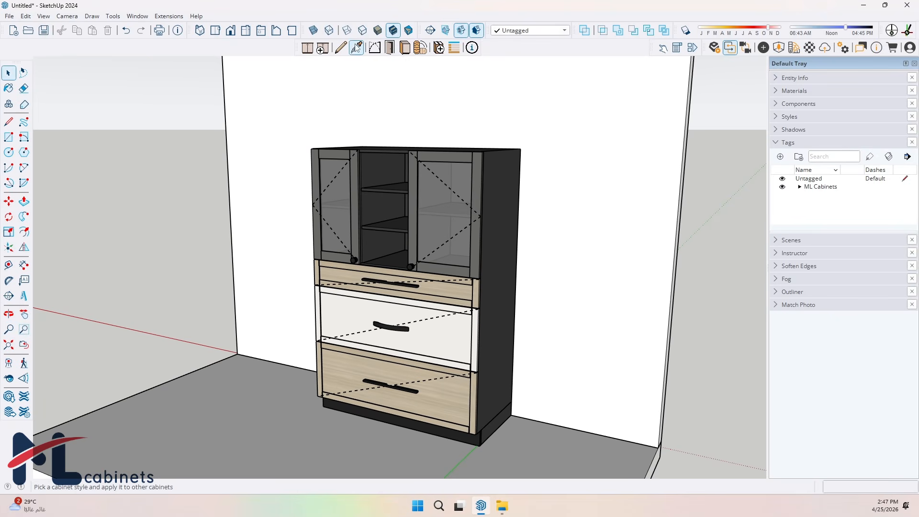
# Open both upper glass doors and all three drawers of the placed cabinet with the open/close tool
pyautogui.click(450, 181)
pyautogui.click(349, 242)
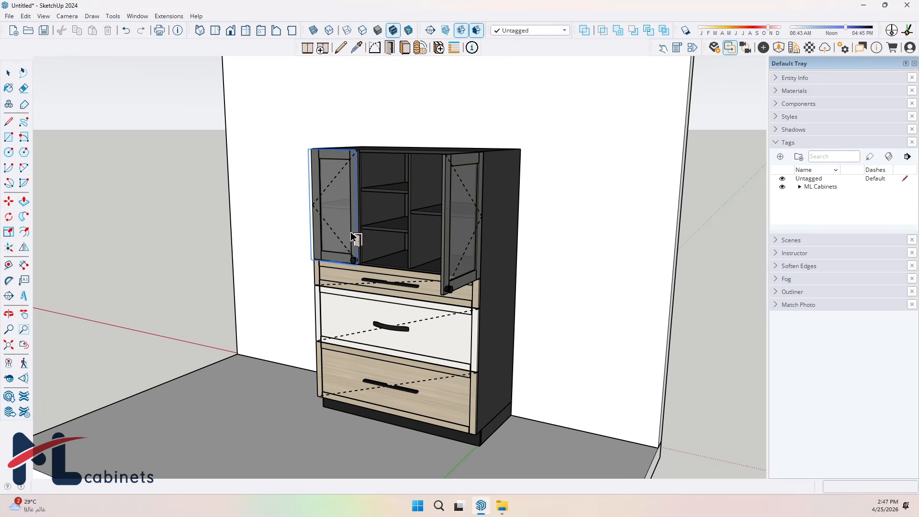
pyautogui.click(404, 328)
pyautogui.click(405, 293)
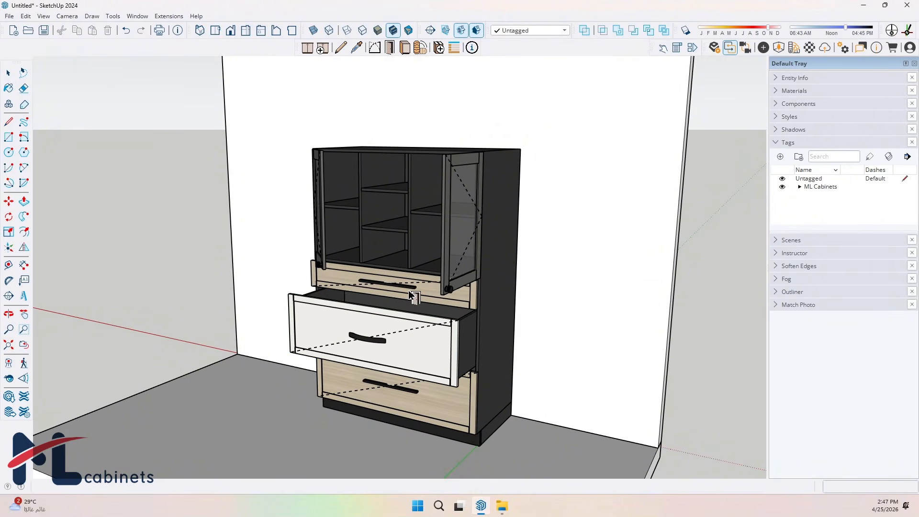
pyautogui.click(445, 391)
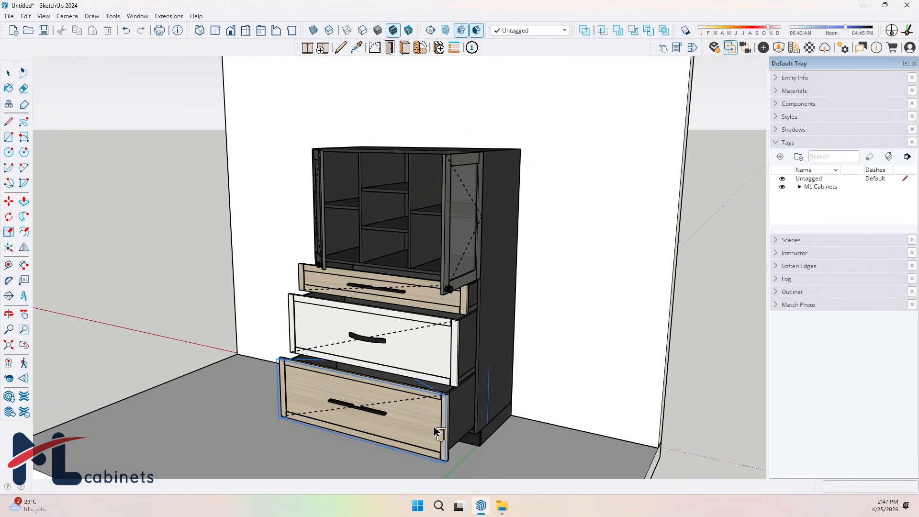
# Close the three drawers and both upper doors of the cabinet
pyautogui.click(438, 431)
pyautogui.click(423, 356)
pyautogui.click(445, 297)
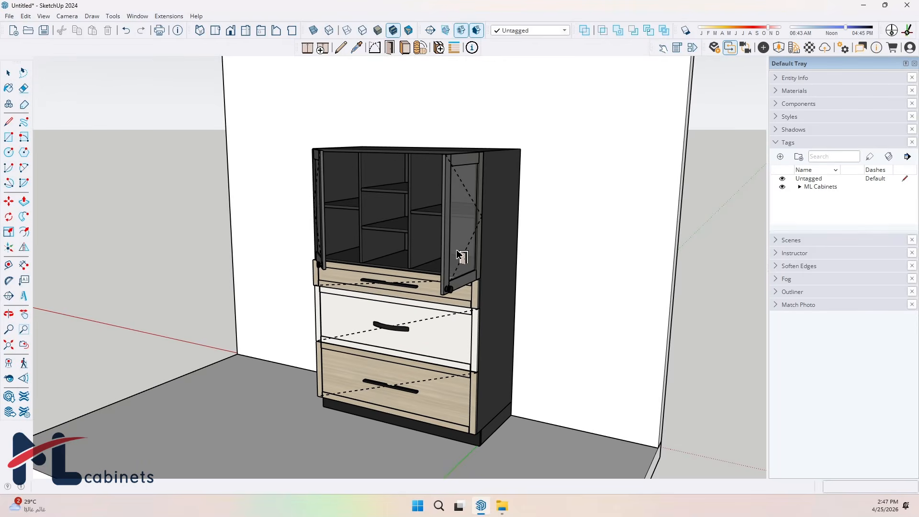
pyautogui.click(461, 257)
pyautogui.click(318, 243)
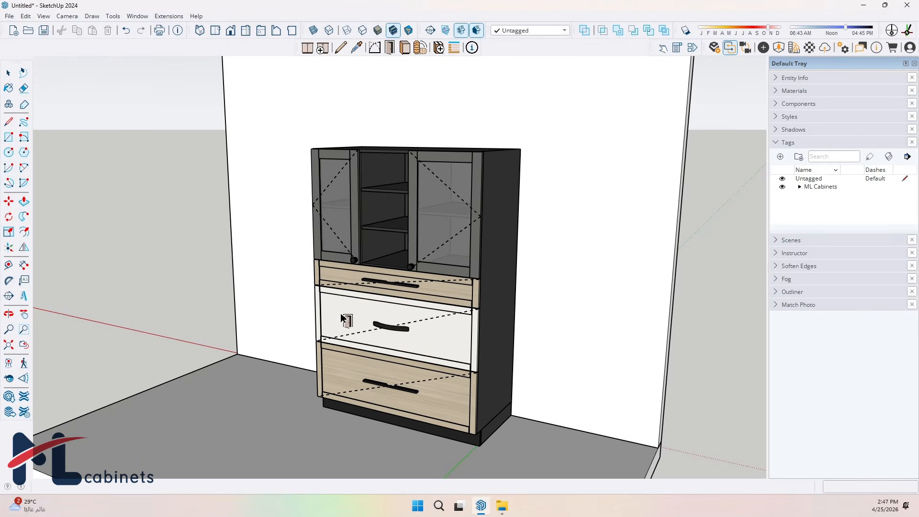
pyautogui.moveTo(344, 322); pyautogui.dragTo(389, 314, button='middle')
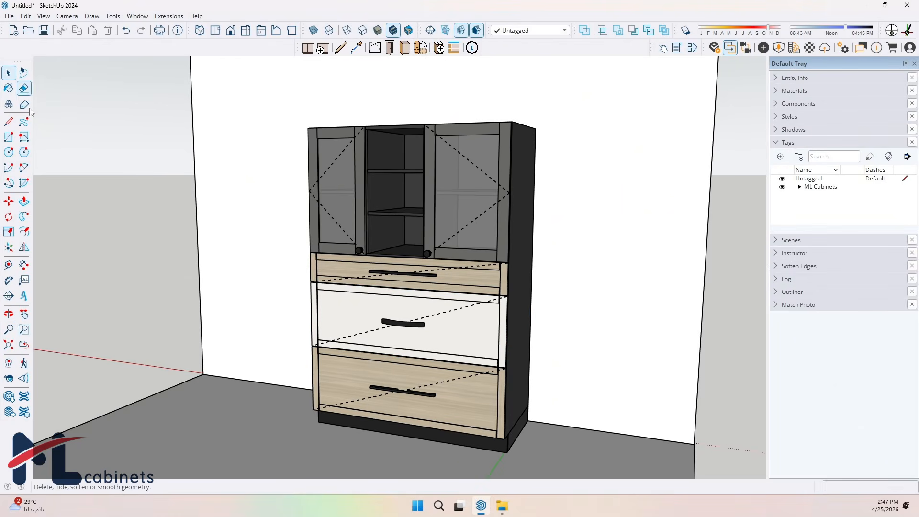